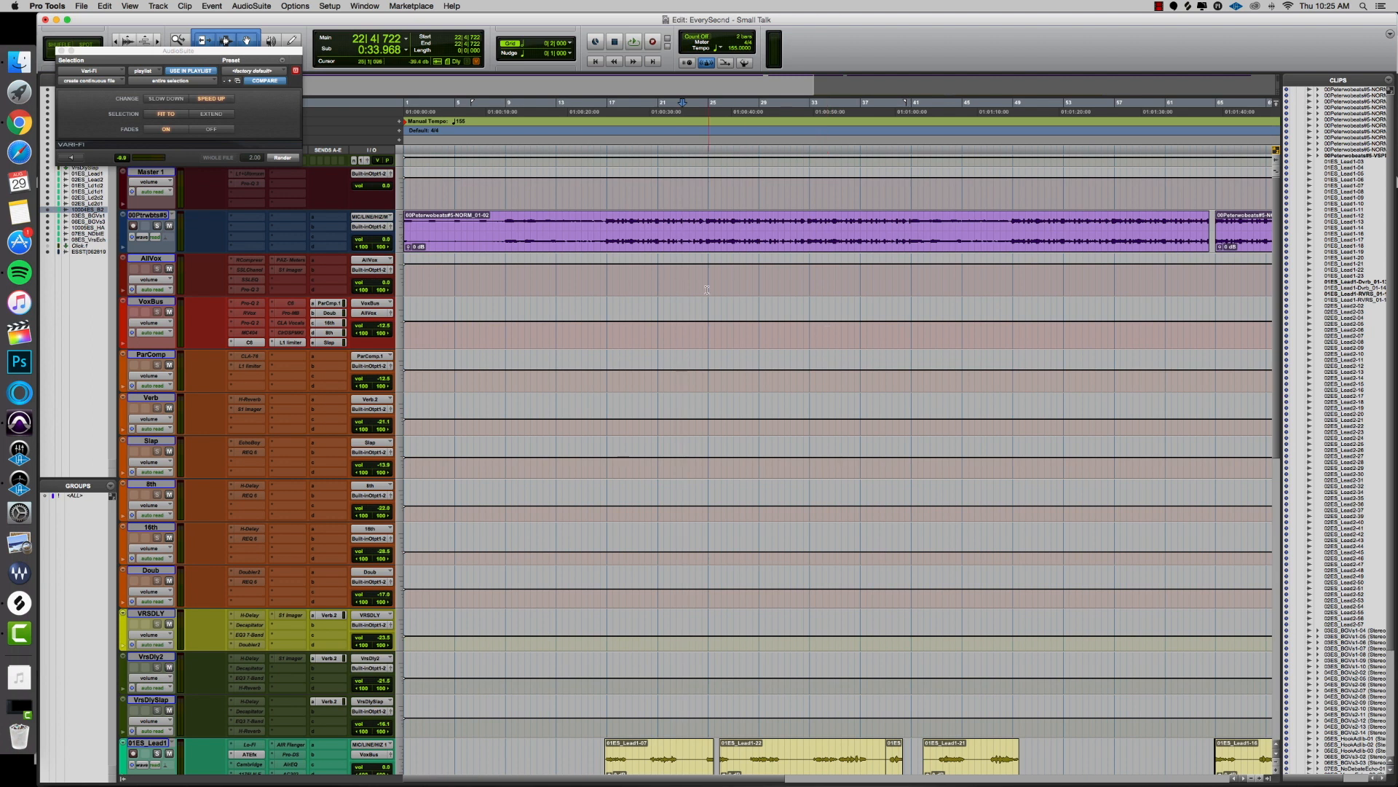
Step: Play the song from bar 16 and view the lead and background vocal tracks during playback
scroll(706, 289, "down", 5)
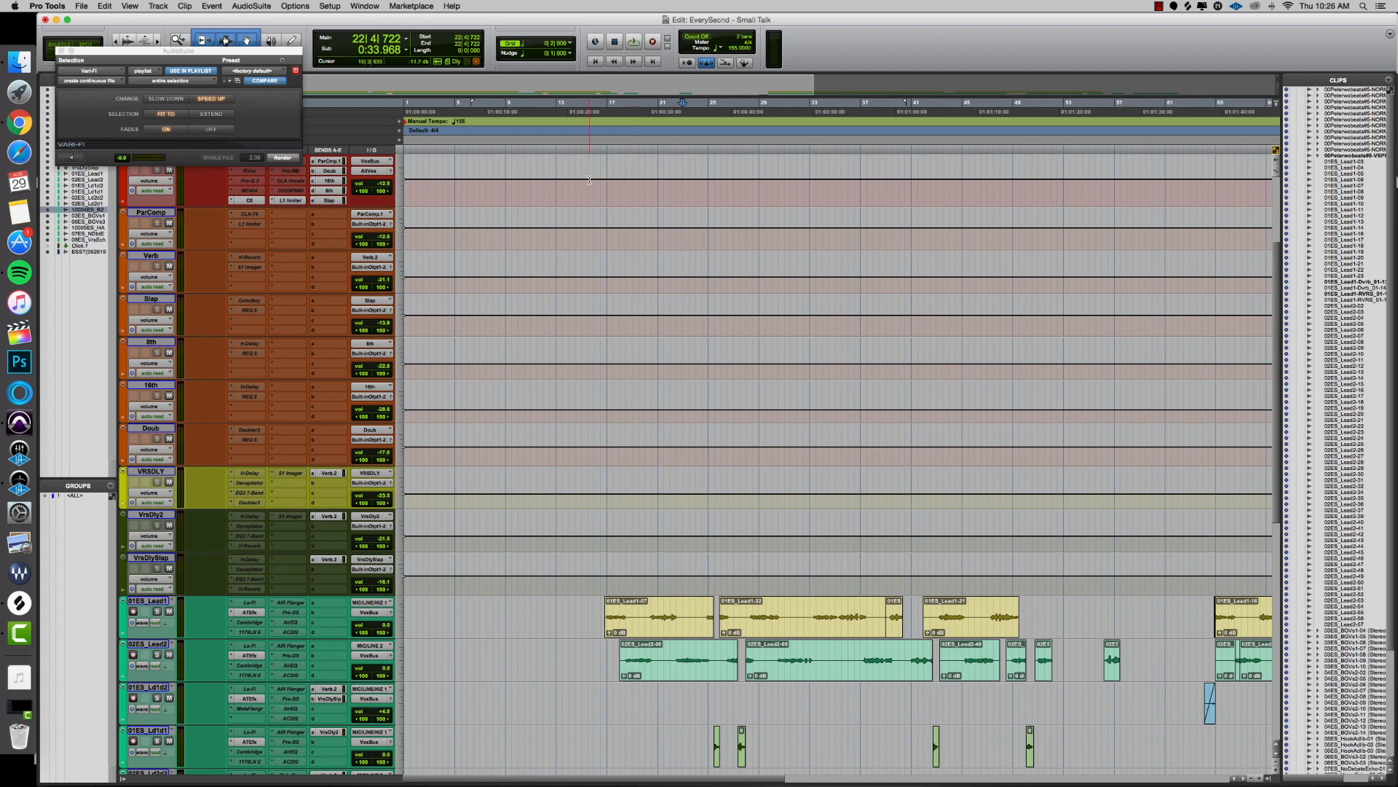
scroll(648, 486, "down", 4)
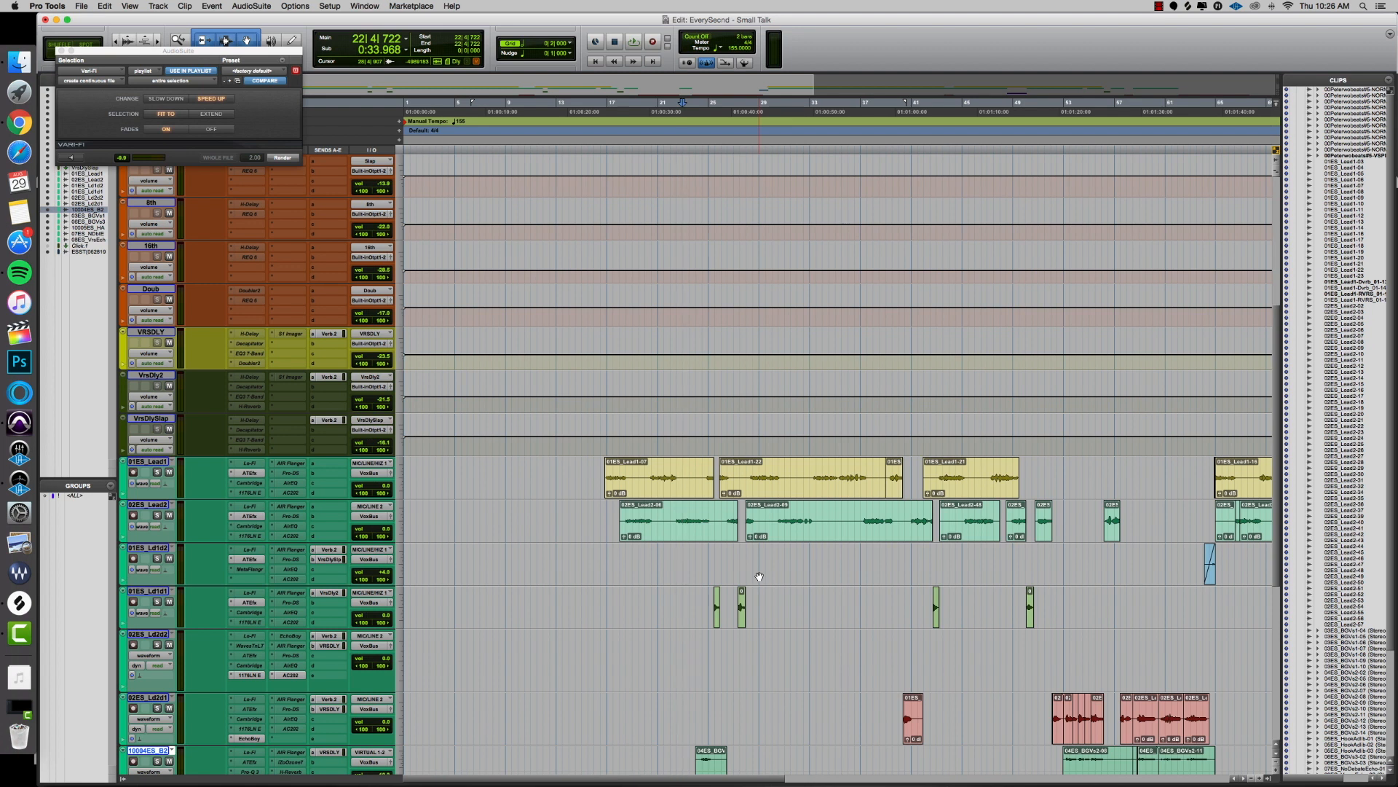
left_click(618, 114)
left_click(594, 112)
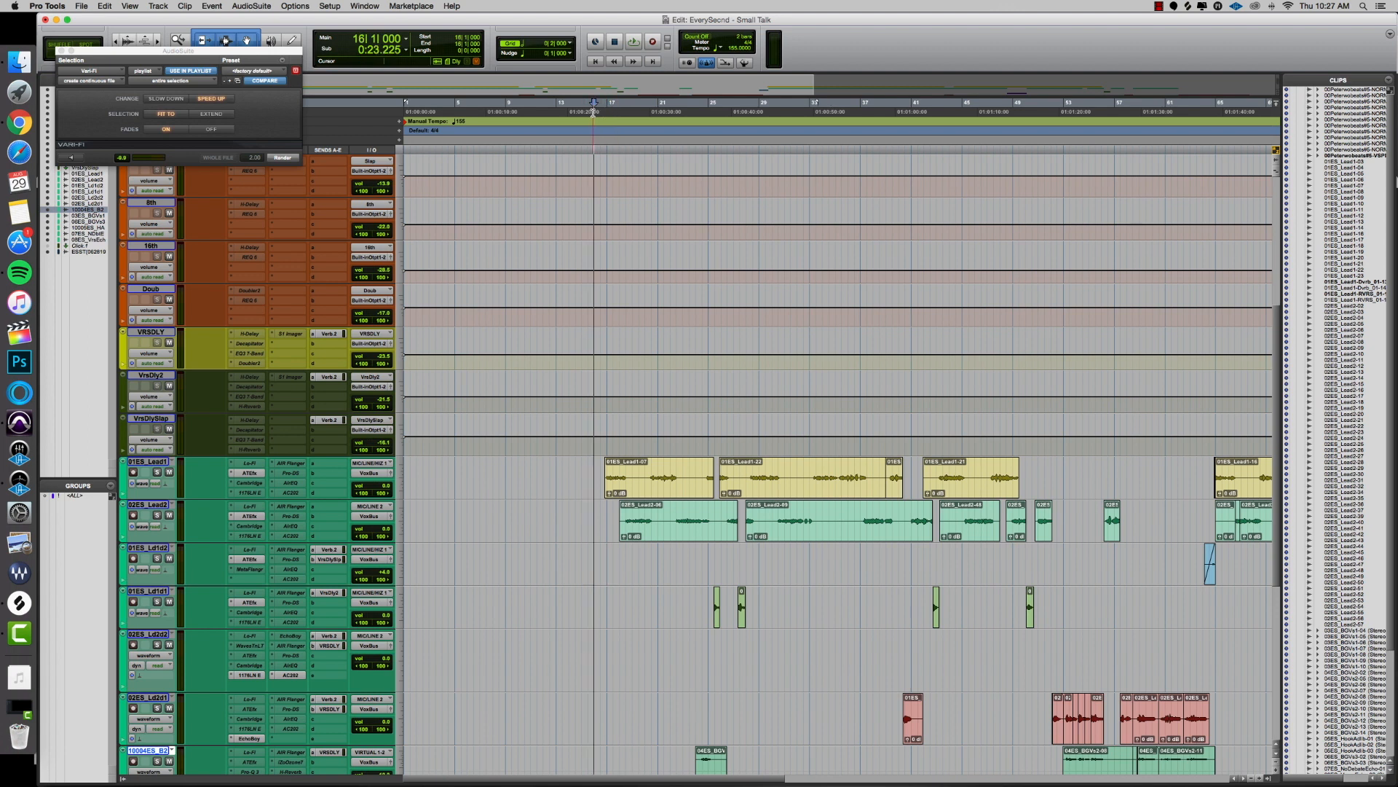
key("space")
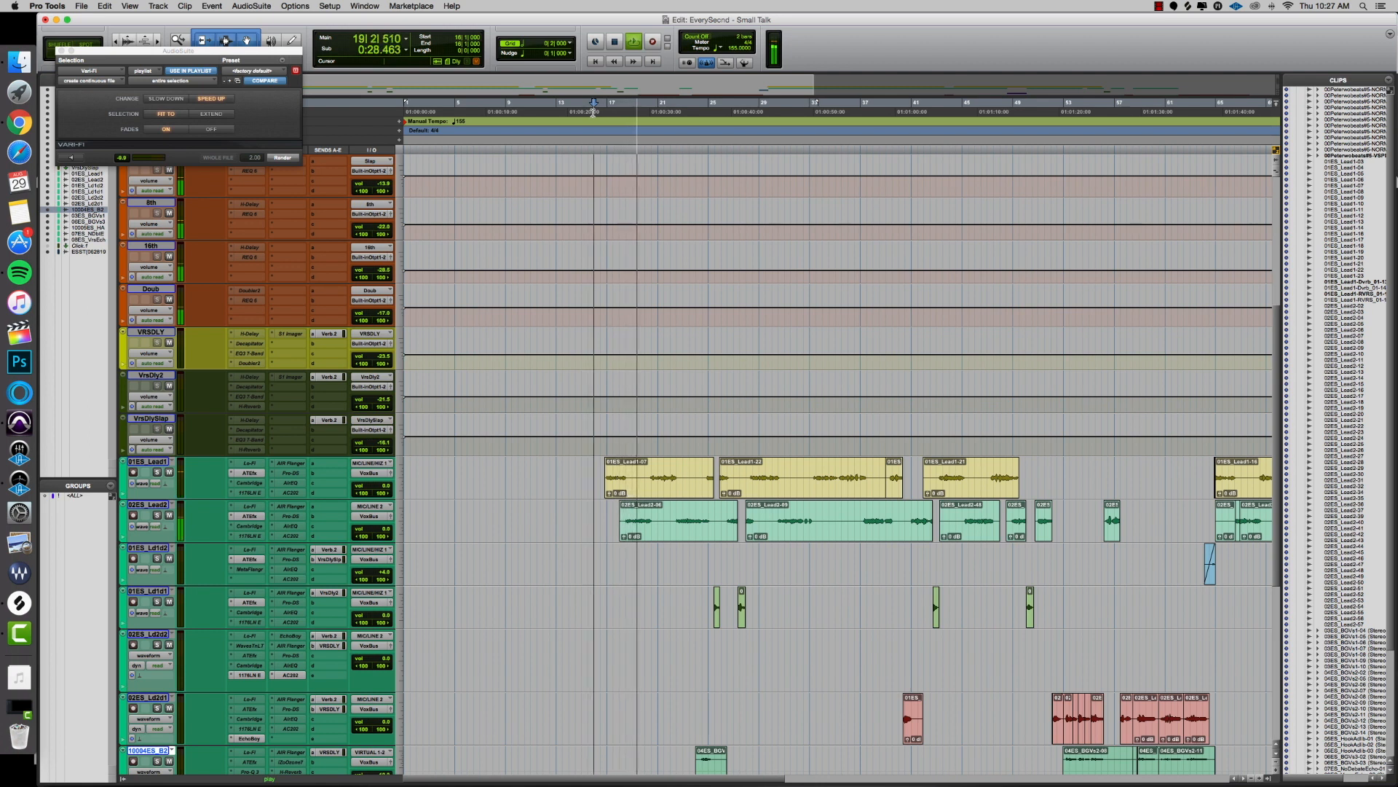
scroll(747, 203, "down", 3)
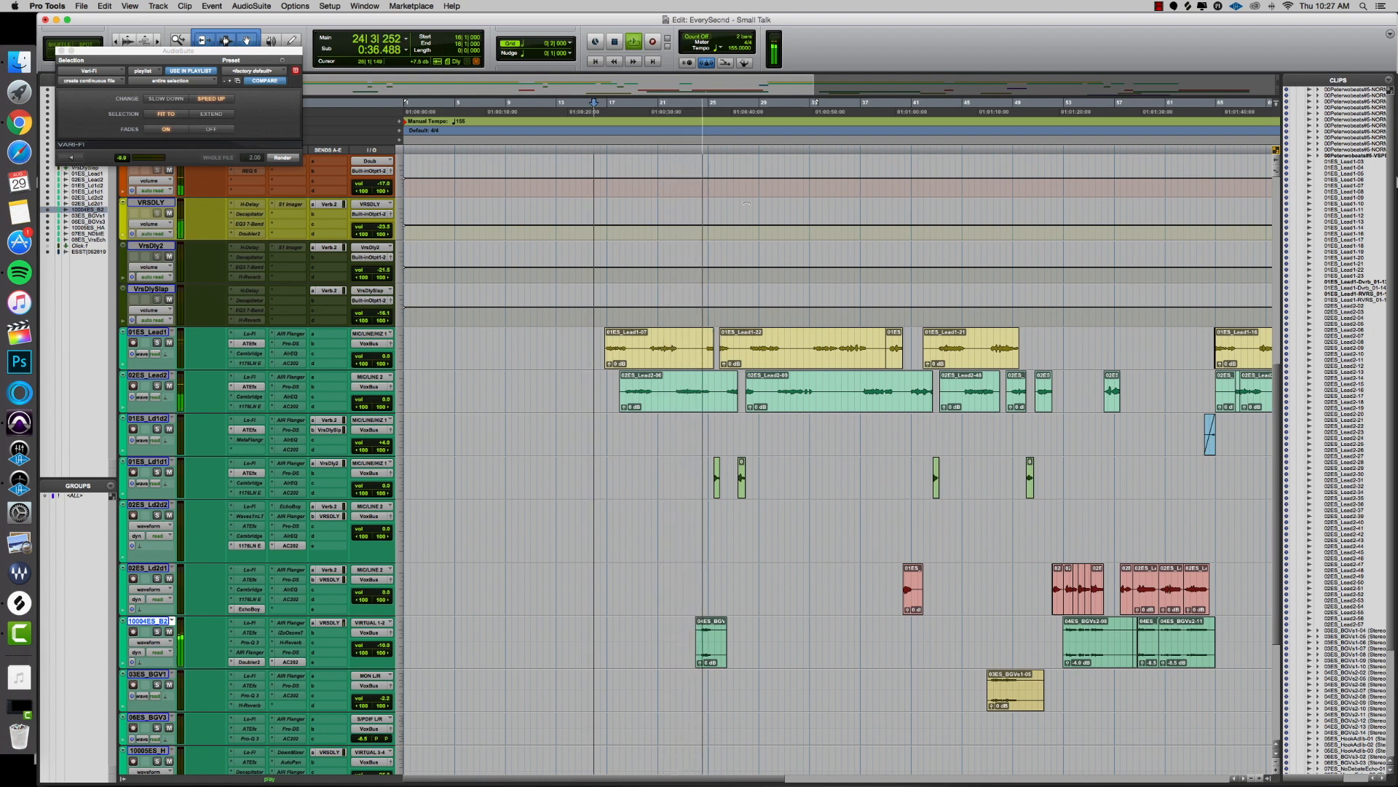
key("space")
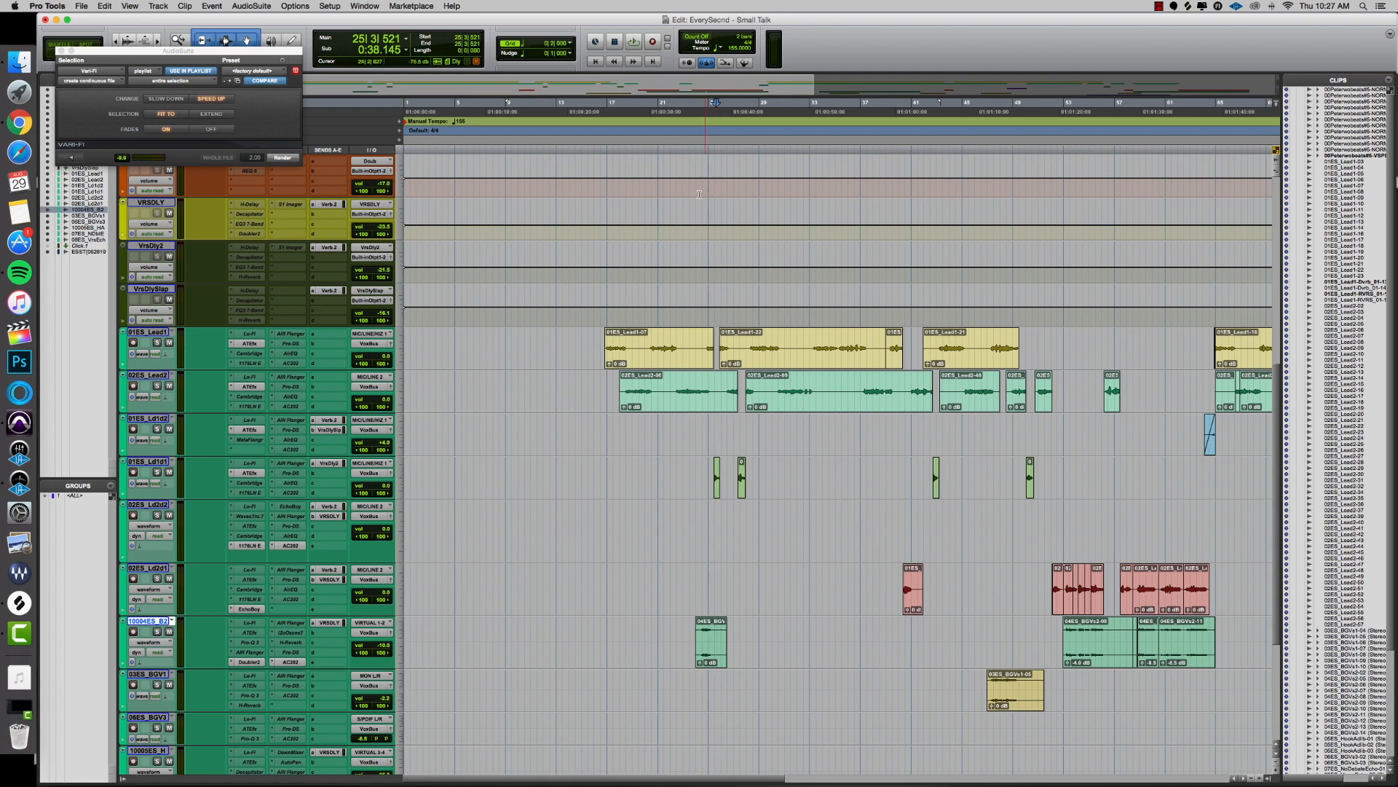
Step: Review the inserts and sends on the tracks from Master 1 through the vocal buses to the lead vocals
scroll(699, 193, "up", 5)
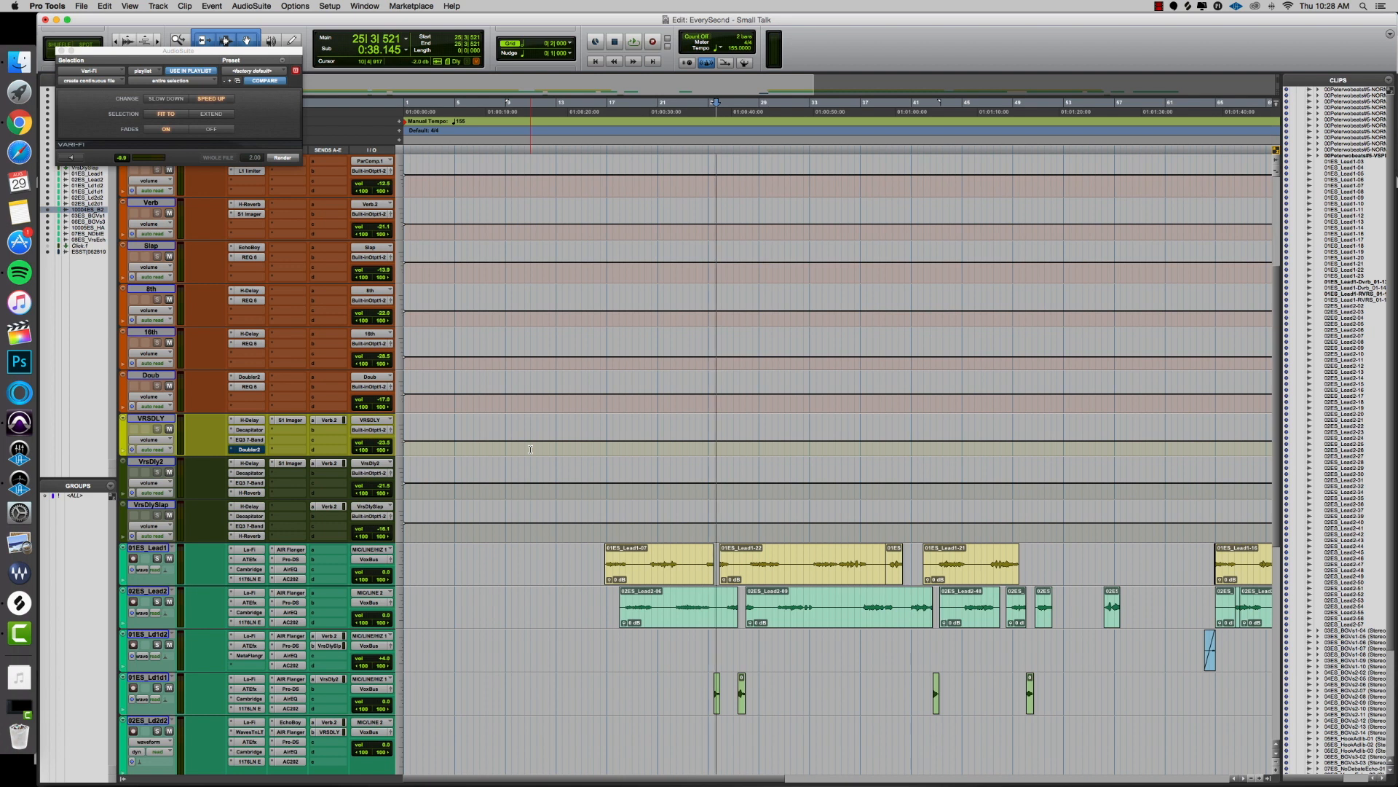
scroll(532, 449, "up", 4)
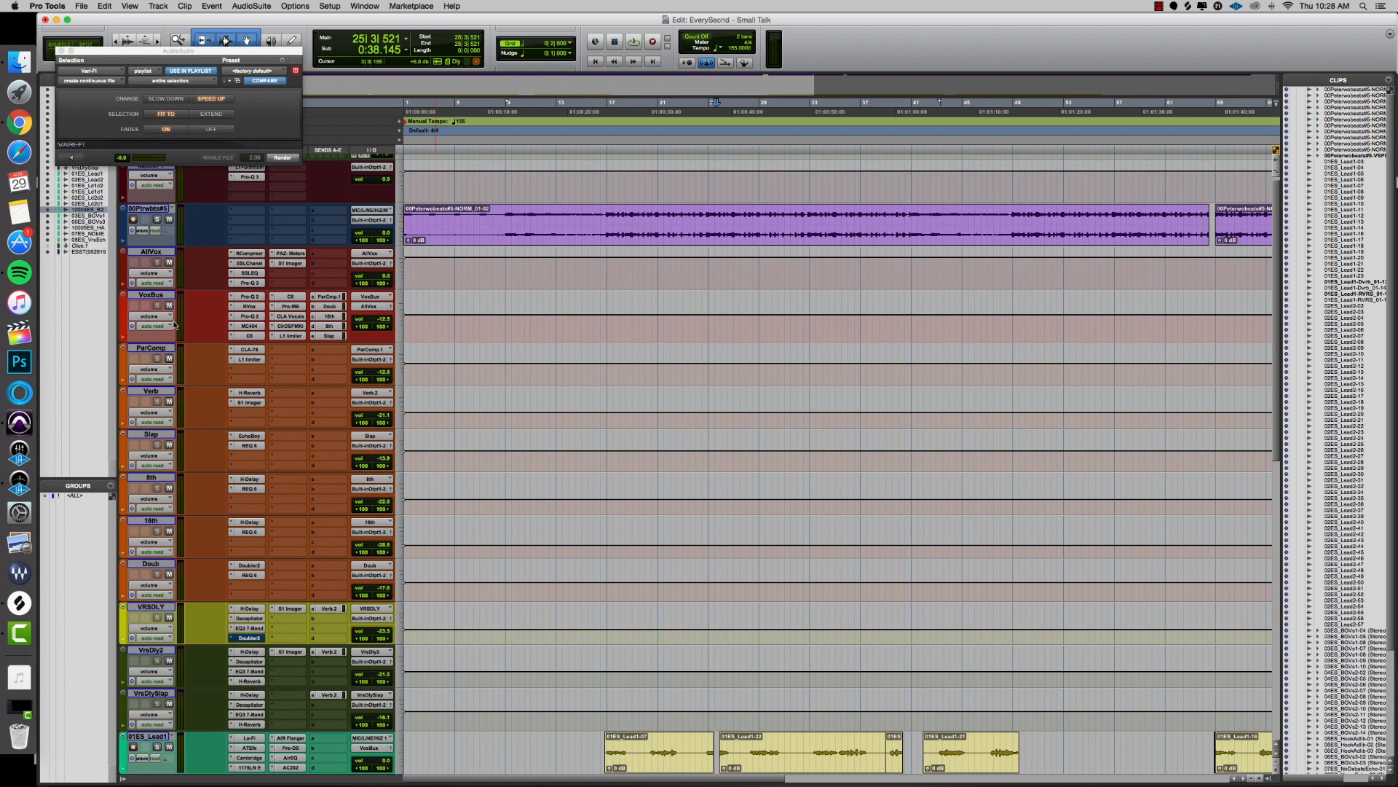
scroll(384, 737, "down", 10)
scroll(167, 370, "up", 11)
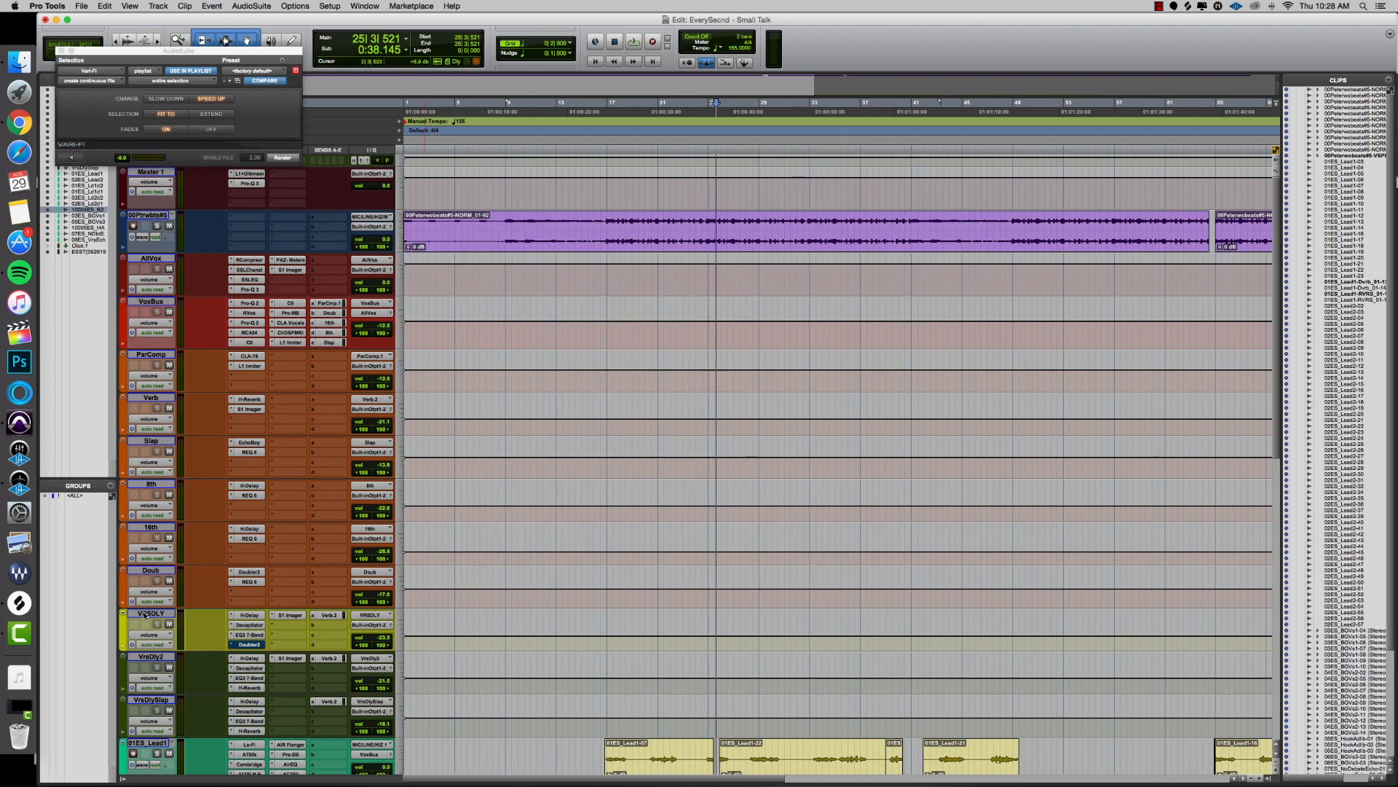
scroll(224, 516, "down", 3)
scroll(223, 516, "up", 3)
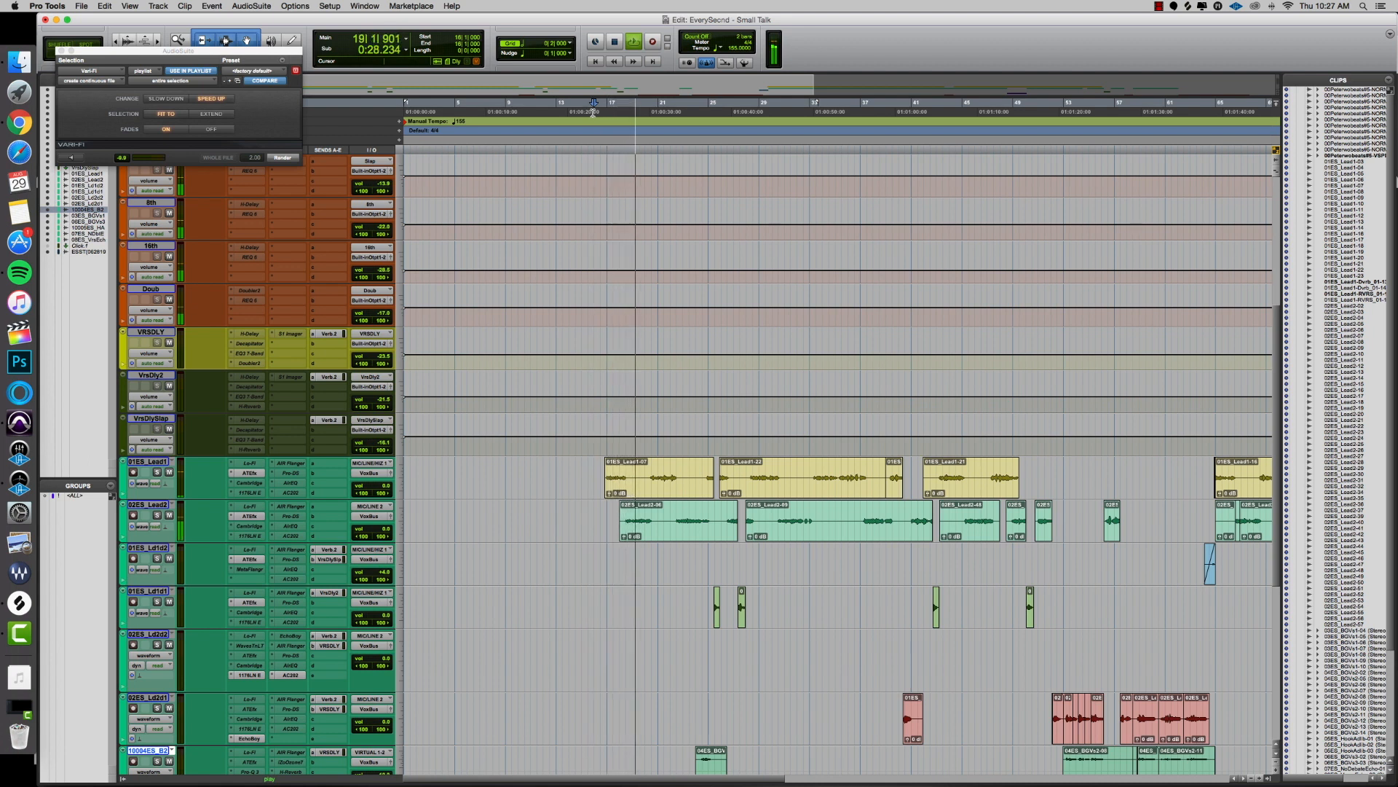
Step: Listen to a few bars of the mix starting at bar 16, beat 3
scroll(747, 202, "down", 3)
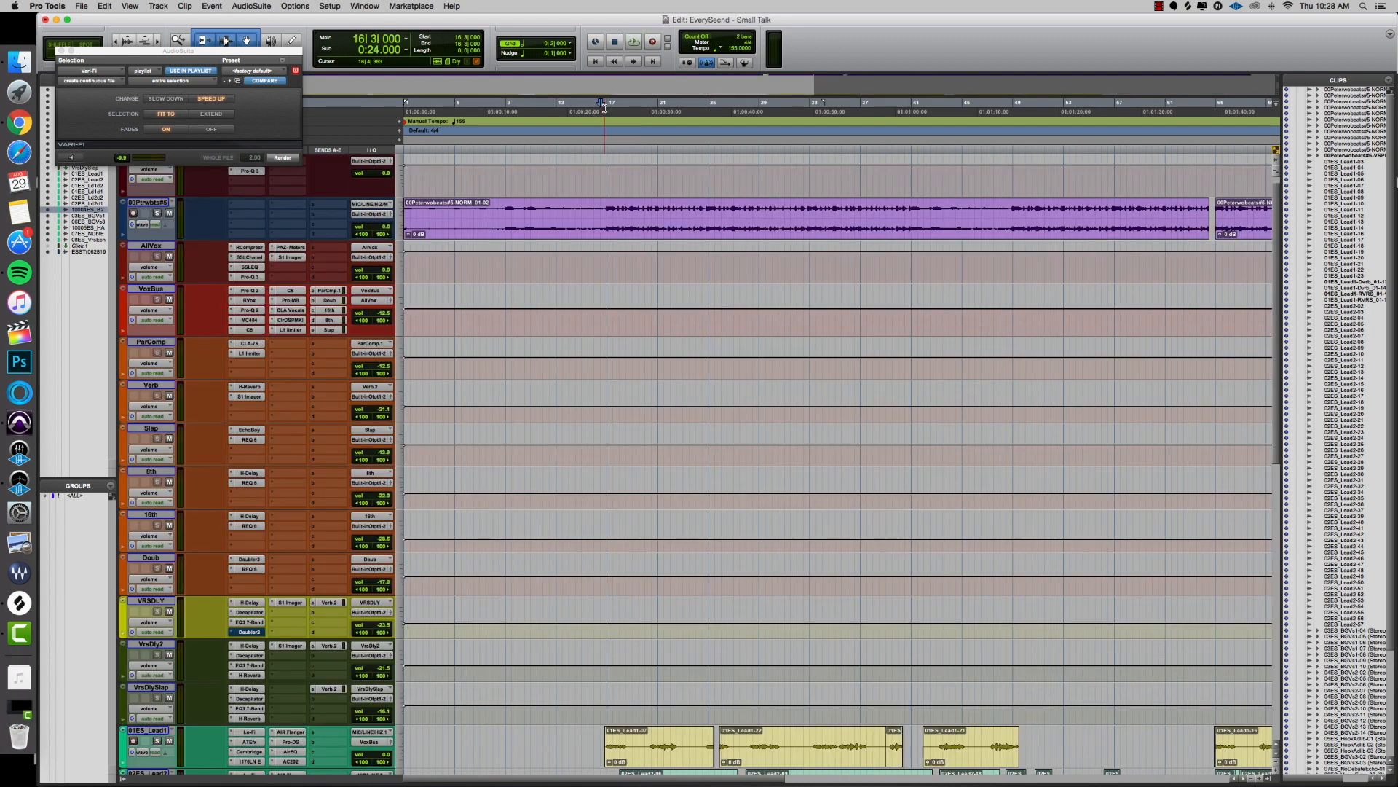
key("space")
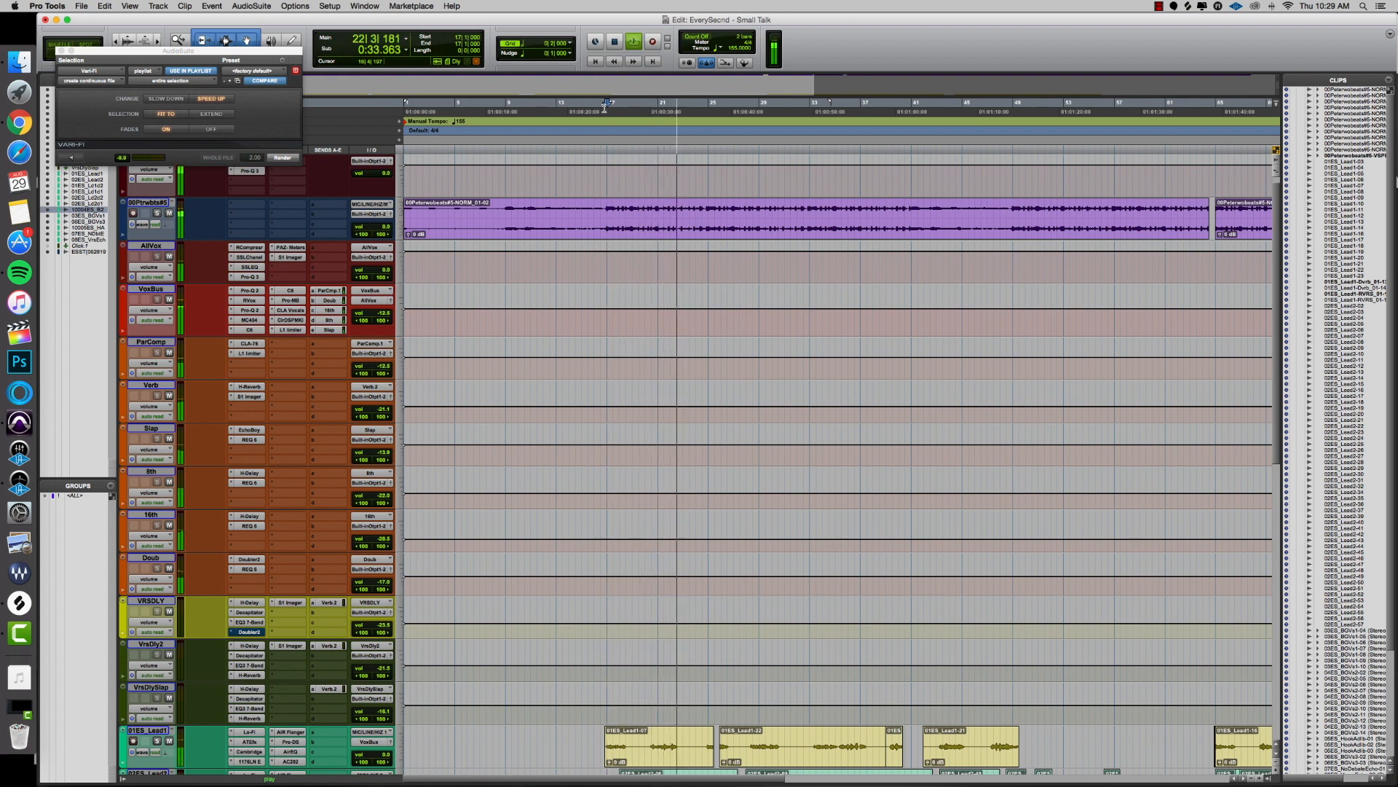
key("space")
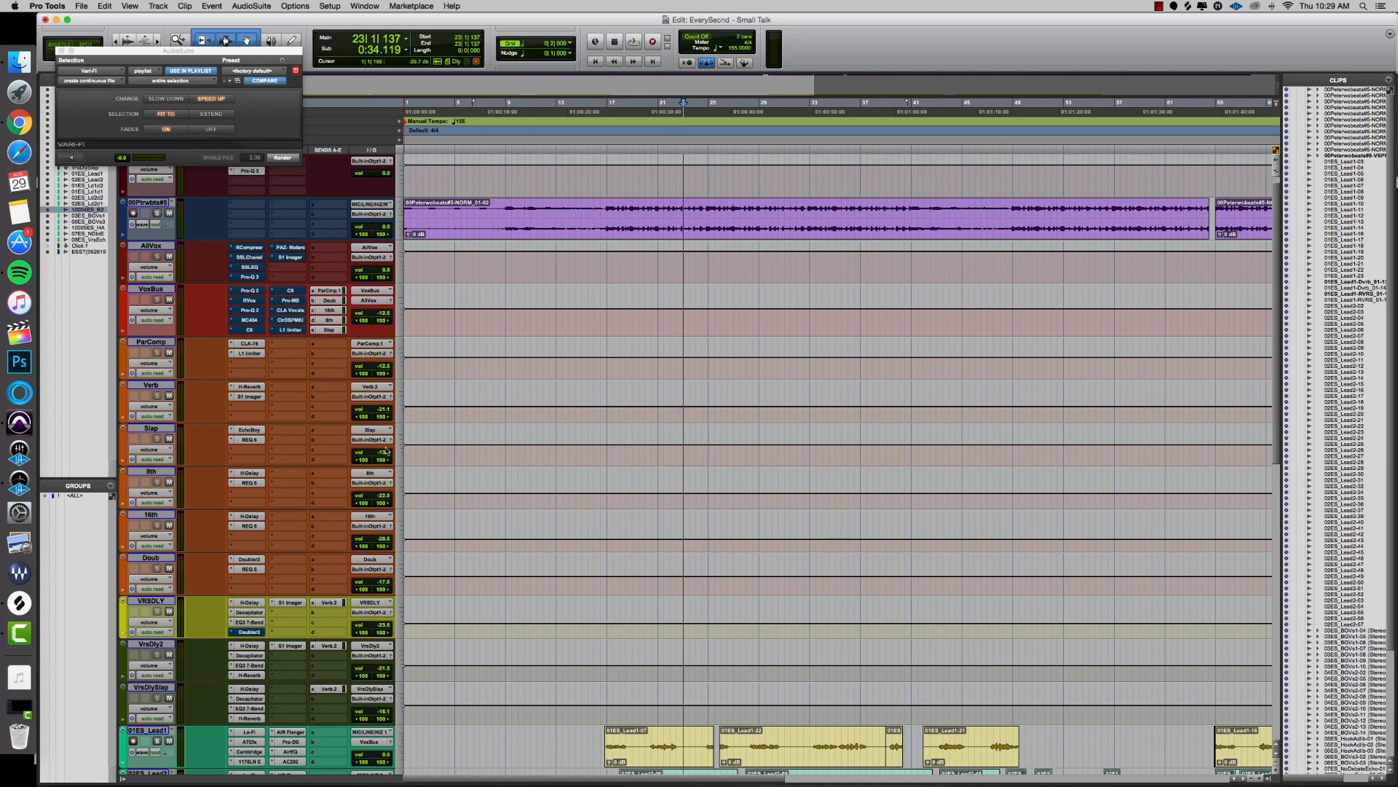
Step: Inspect the Lo-Fi, Auto-Tune EFX 3, Cambridge EQ and 1176LN inserts on 01ES_Lead1, and return the playhead to bar 16, beat 3
scroll(549, 605, "down", 2)
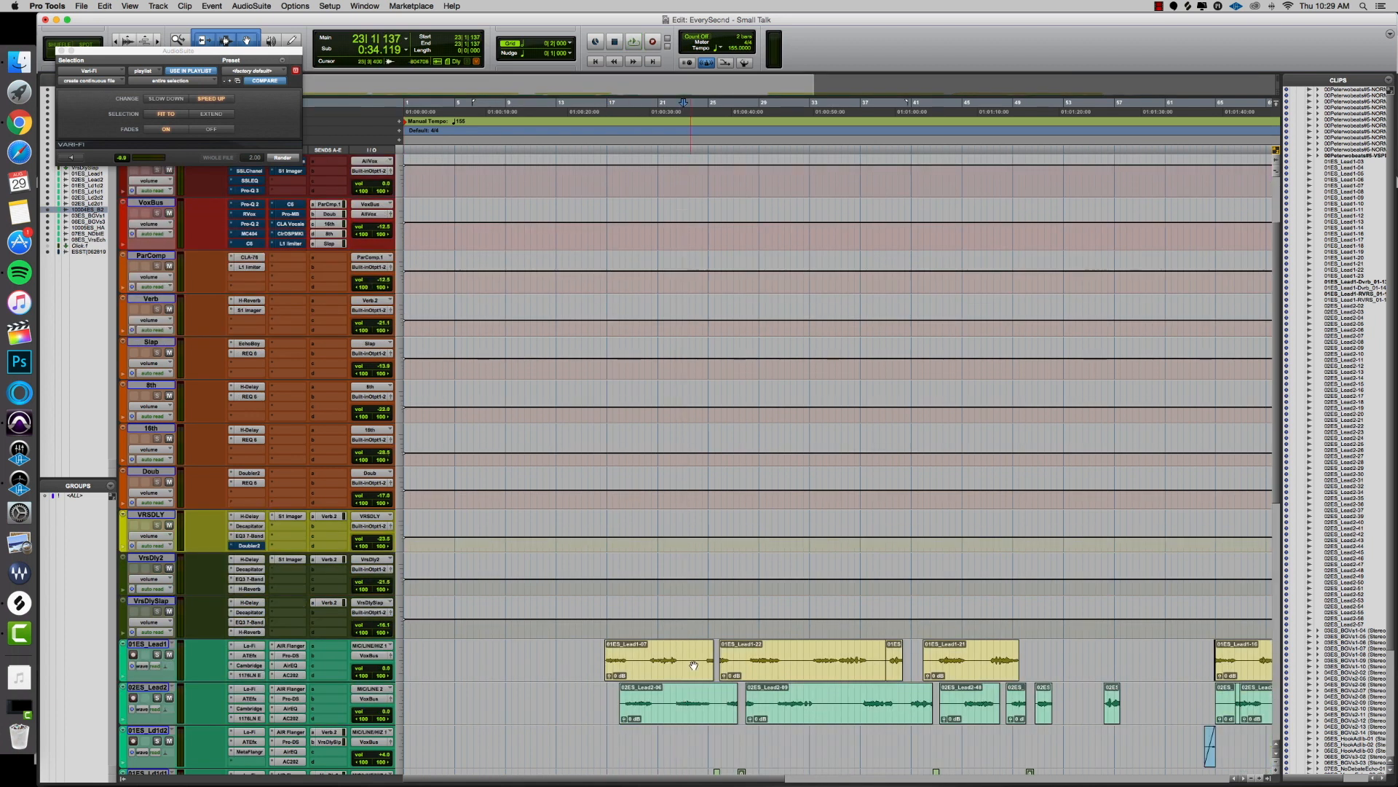
left_click(254, 646)
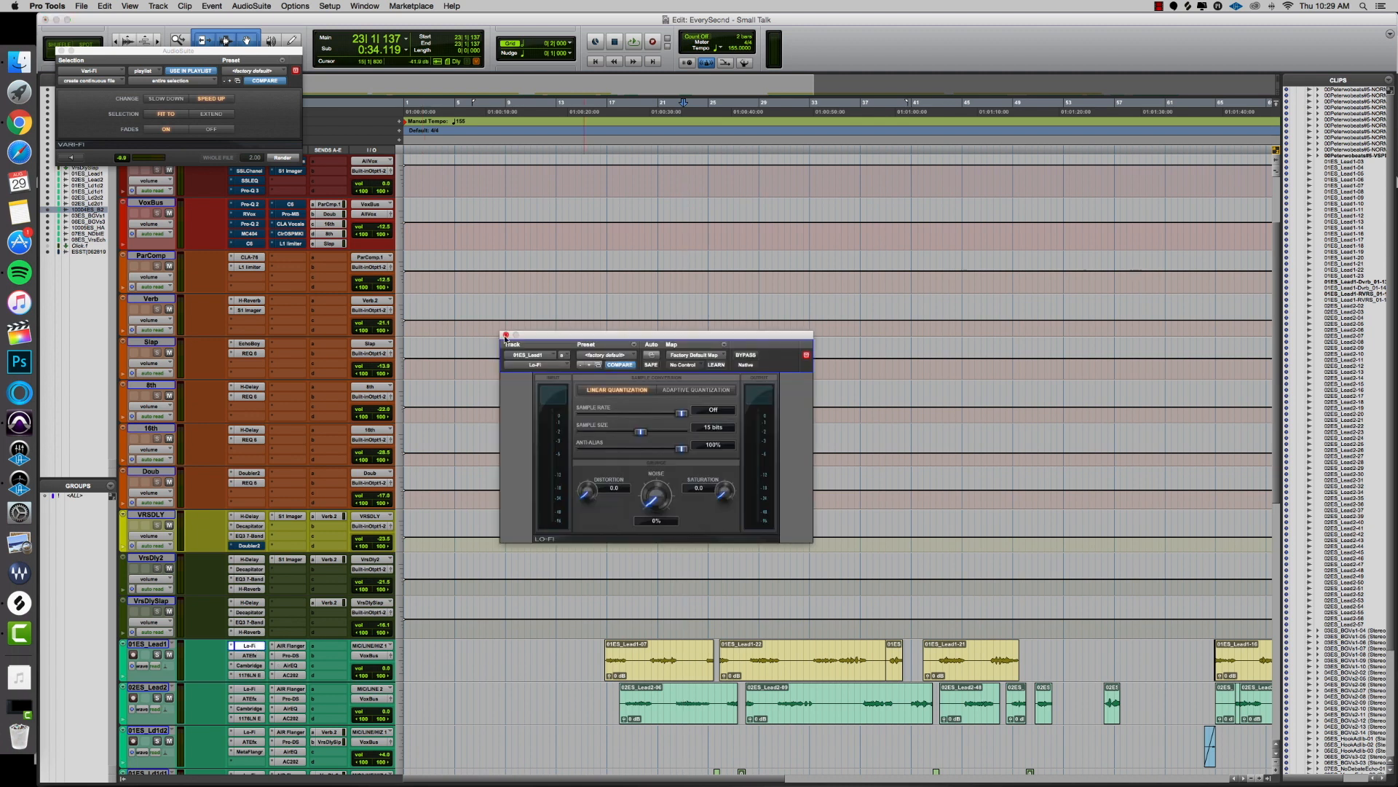
left_click(251, 655)
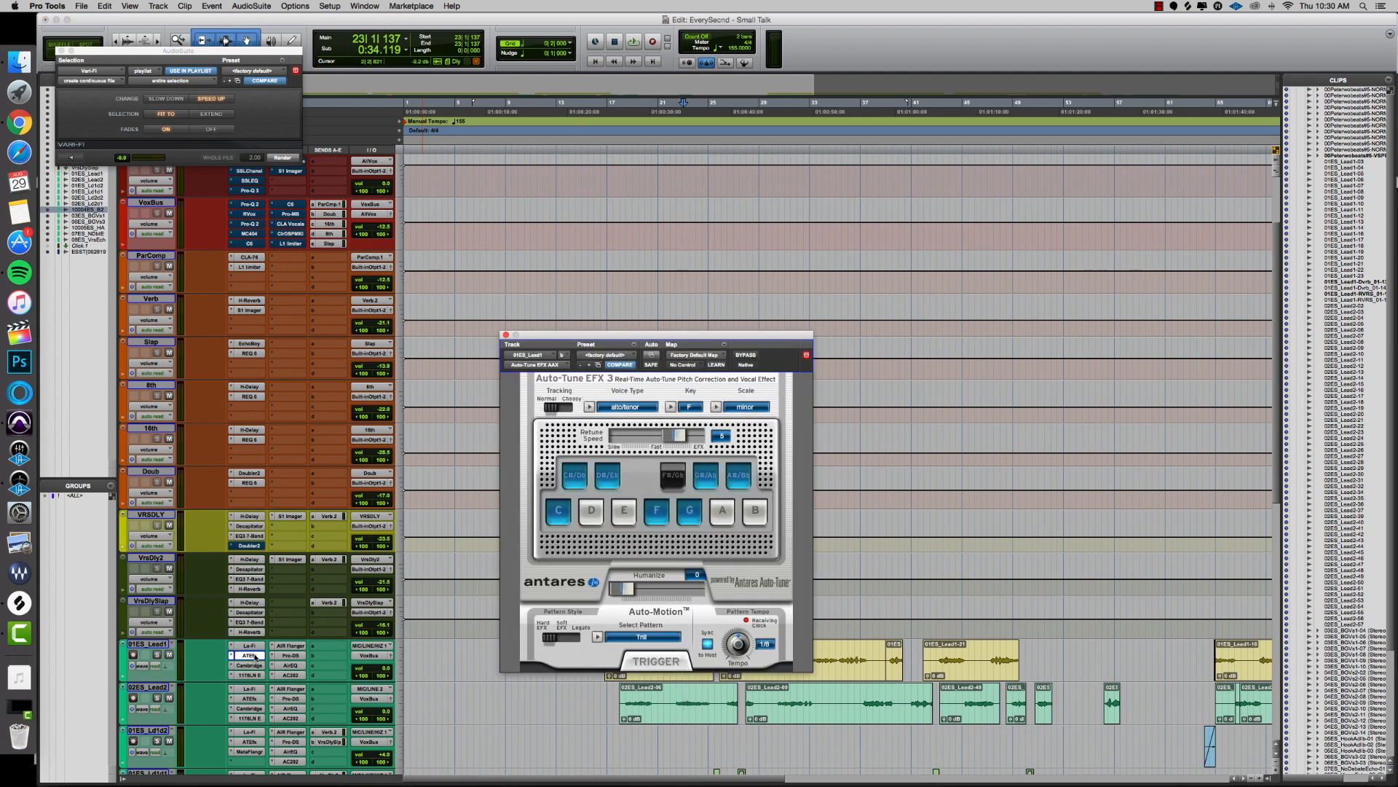
left_click(250, 664)
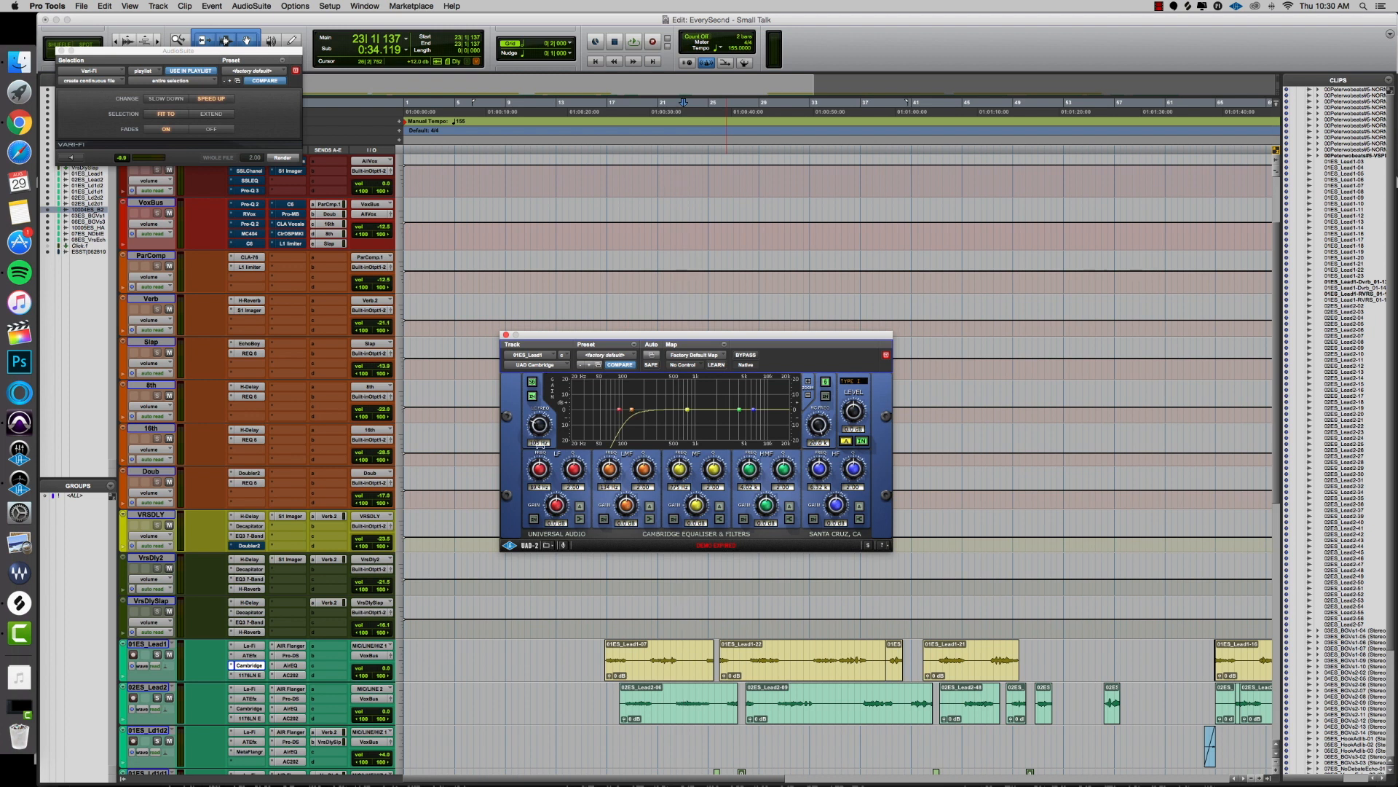
left_click(506, 334)
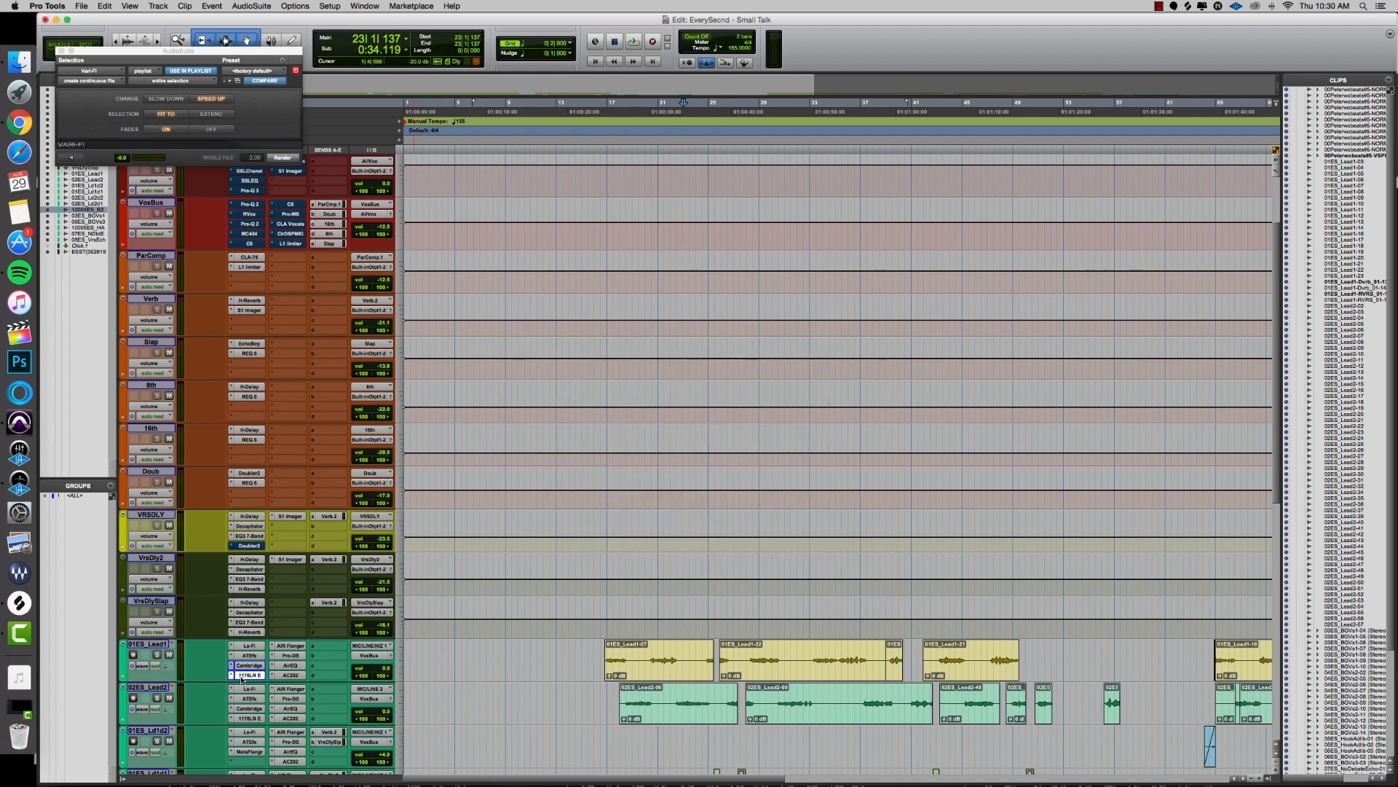
left_click(245, 675)
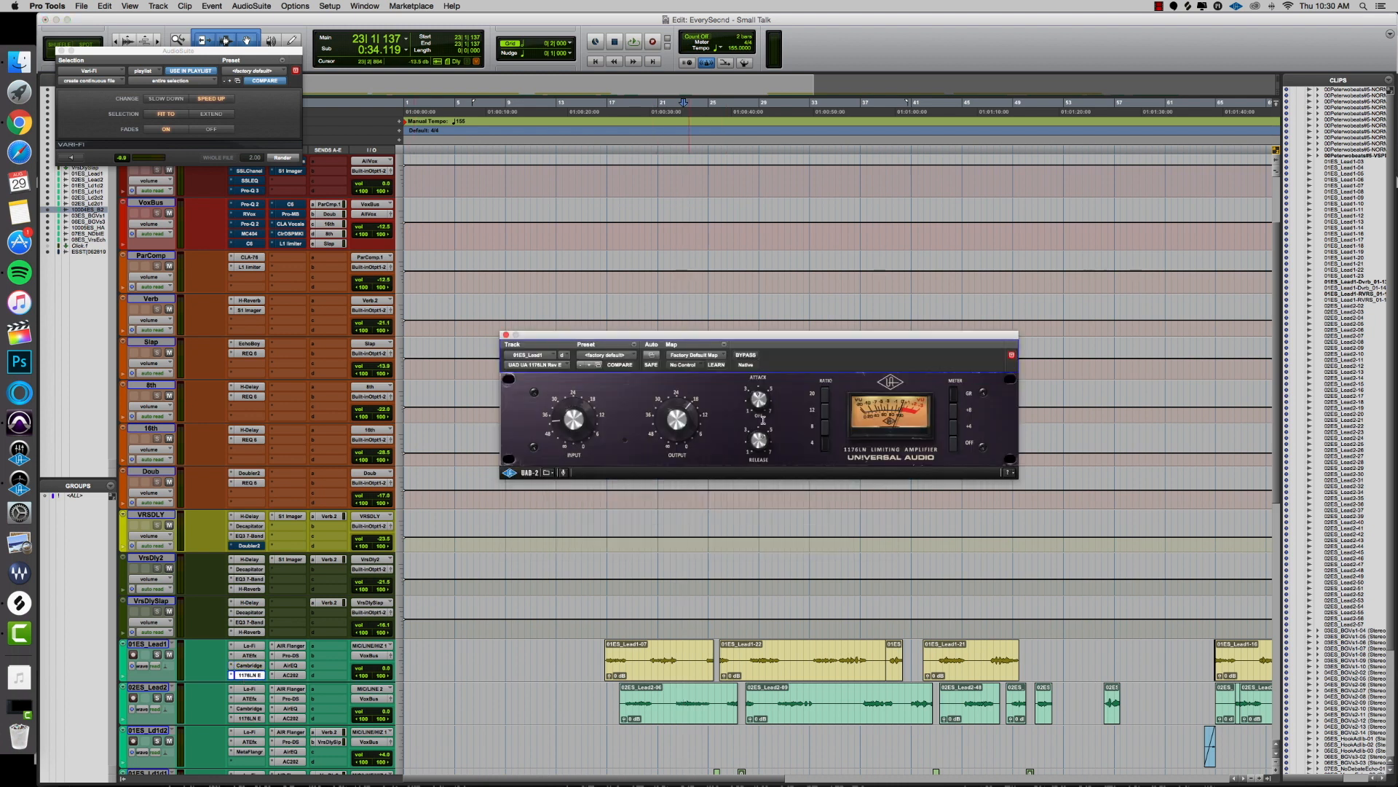
left_click(602, 138)
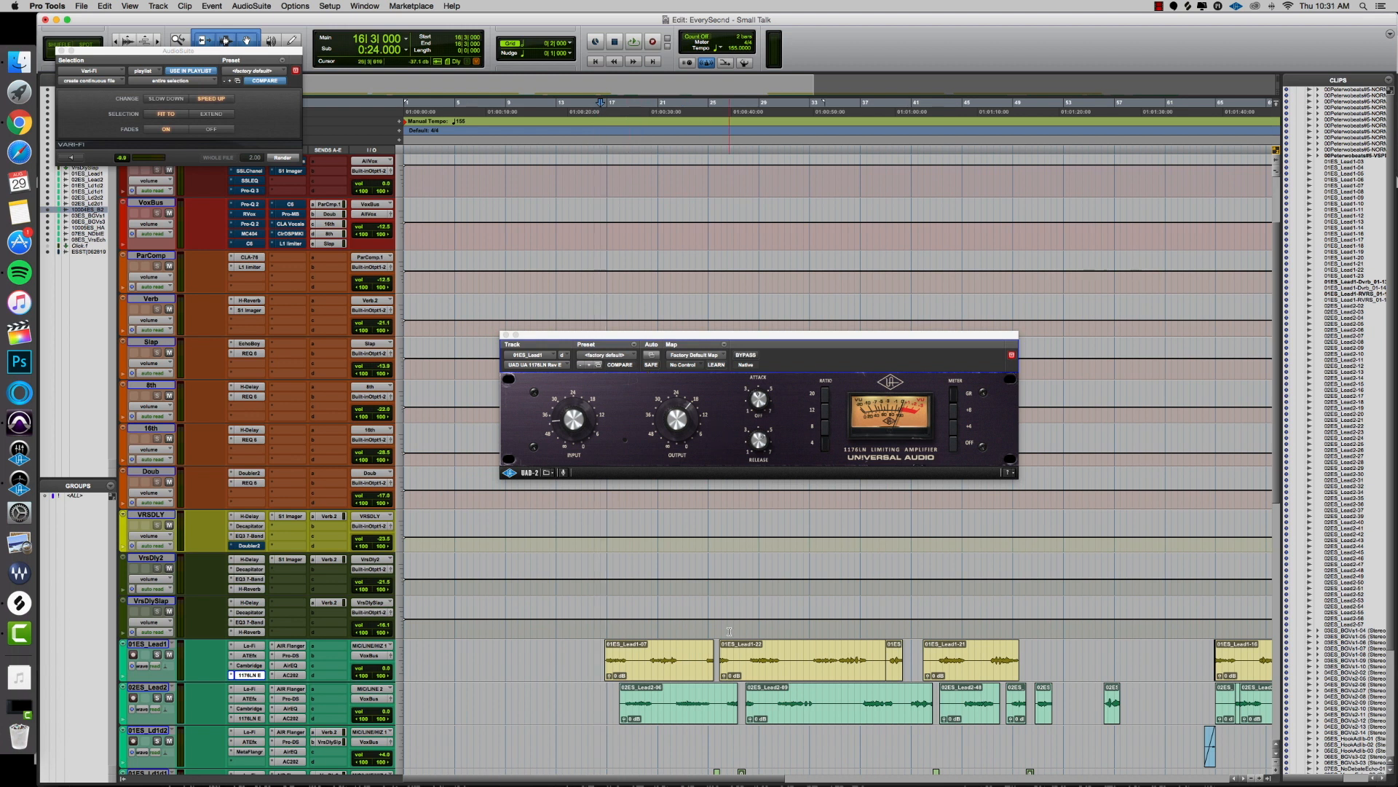
Step: Inspect the AIR Flanger, Pro-DS, AirEQ and AC202 inserts on the 01ES_Lead1 track
left_click(296, 646)
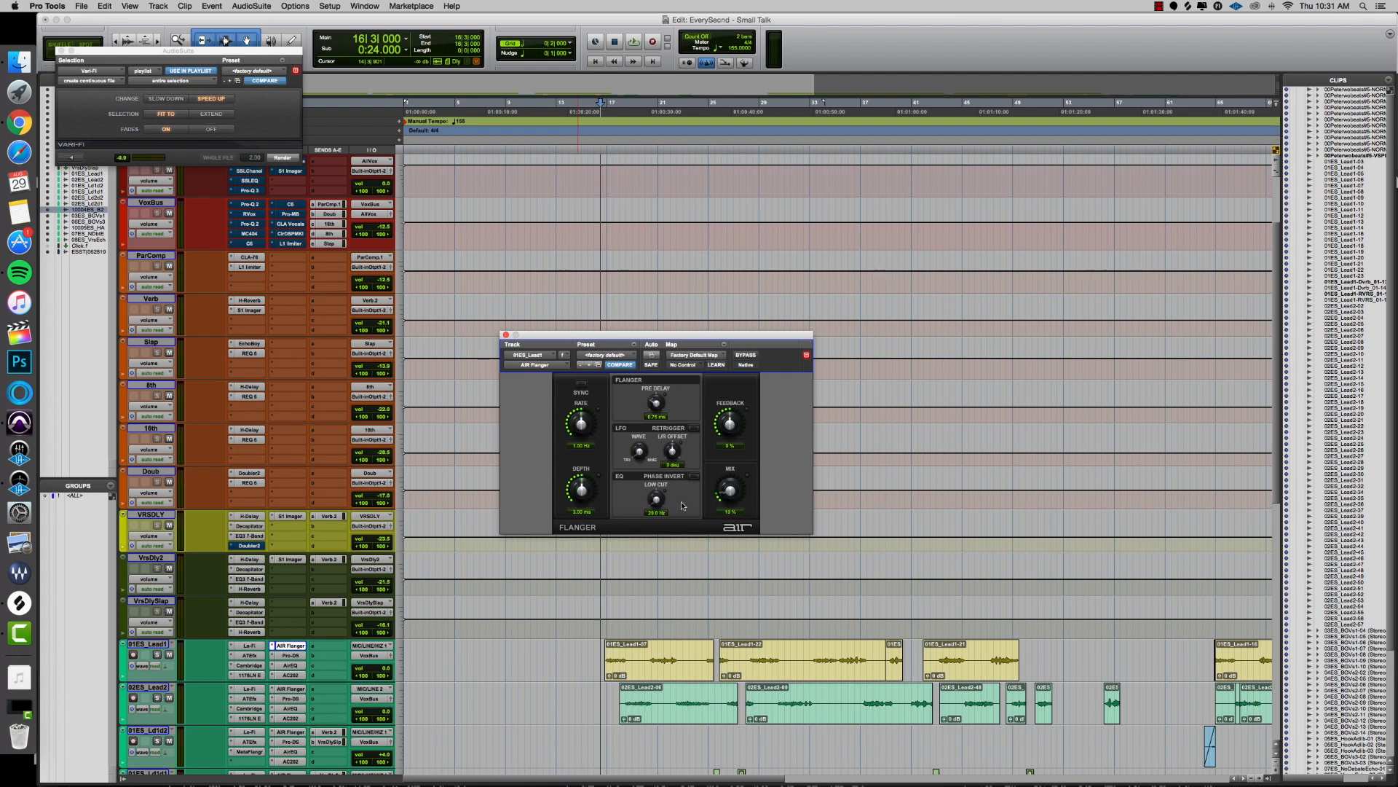
left_click(506, 335)
left_click(292, 657)
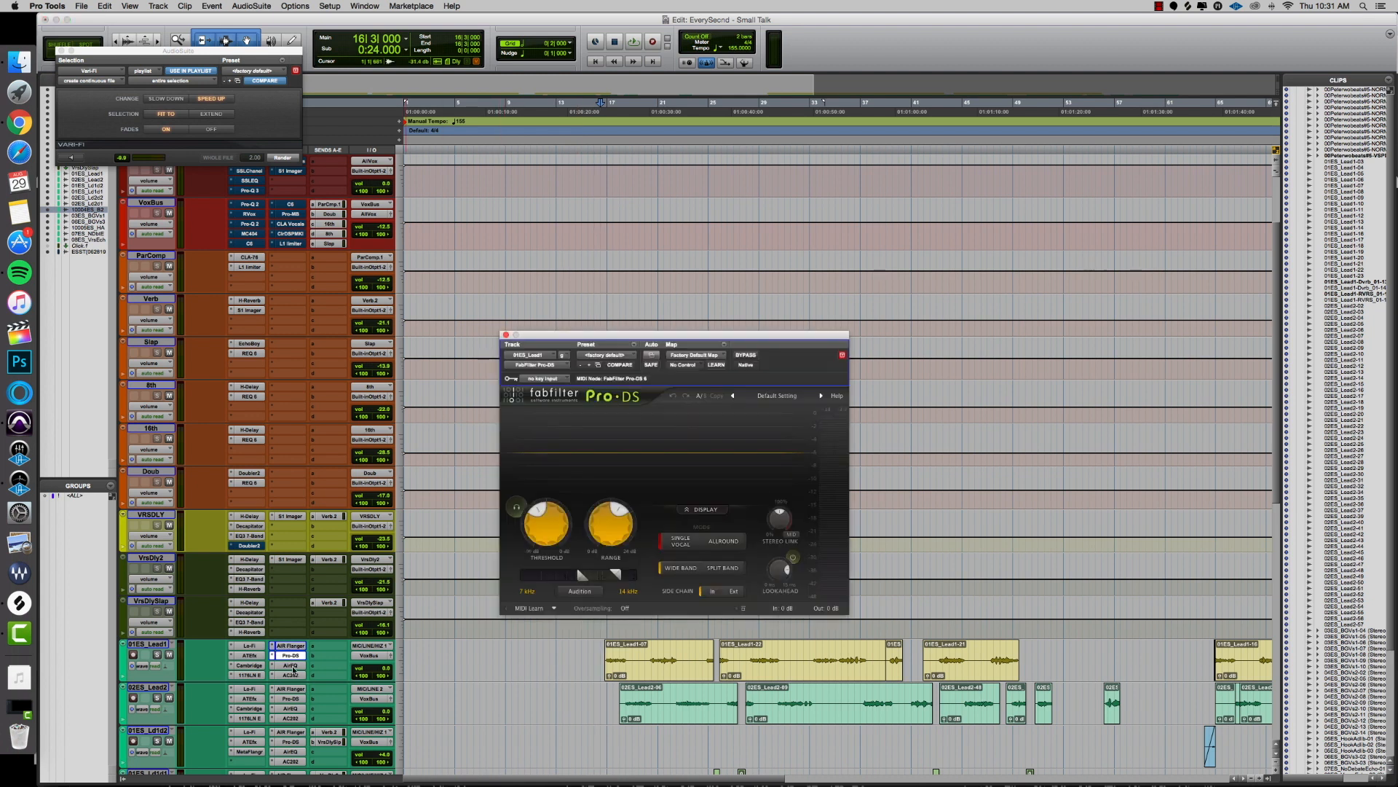
left_click(291, 666)
mouse_move(956, 617)
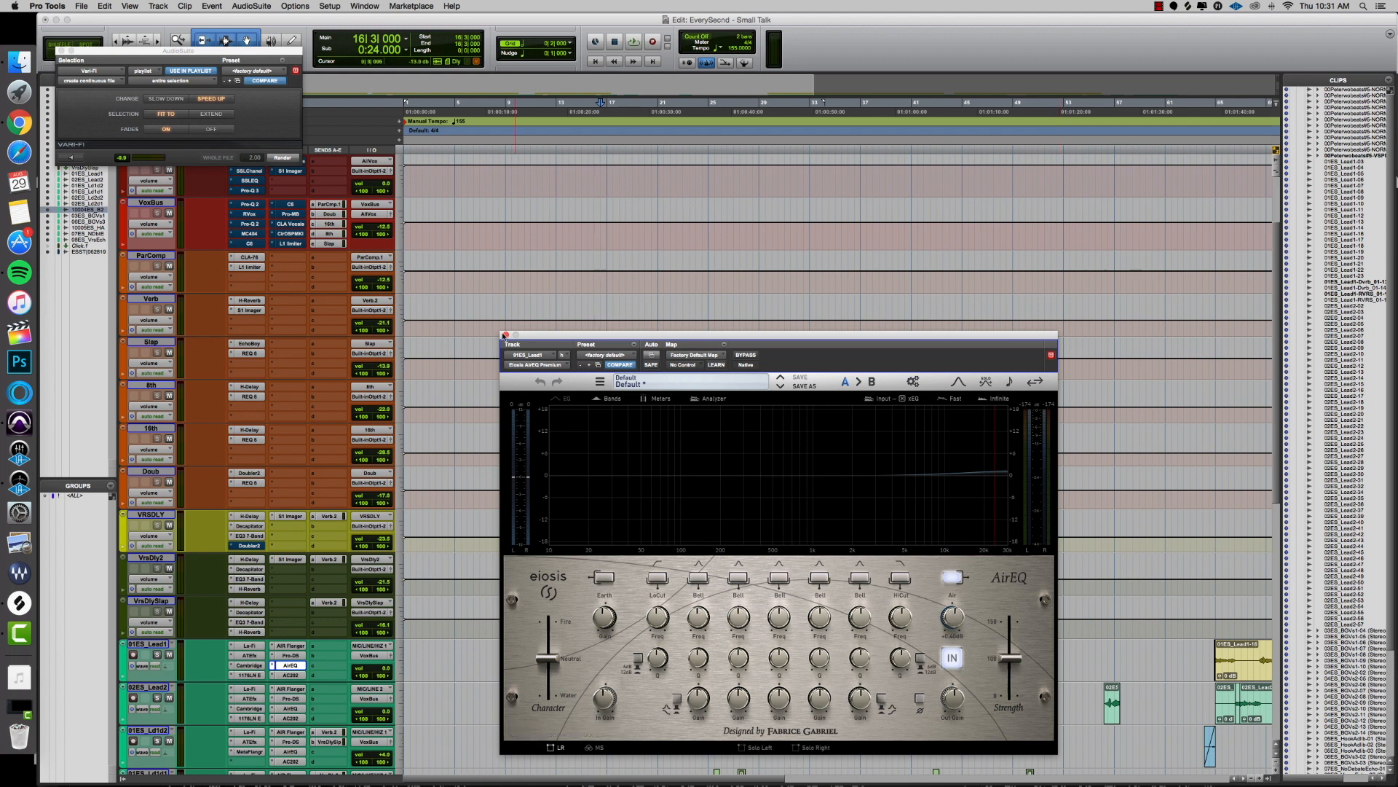
left_click(291, 665)
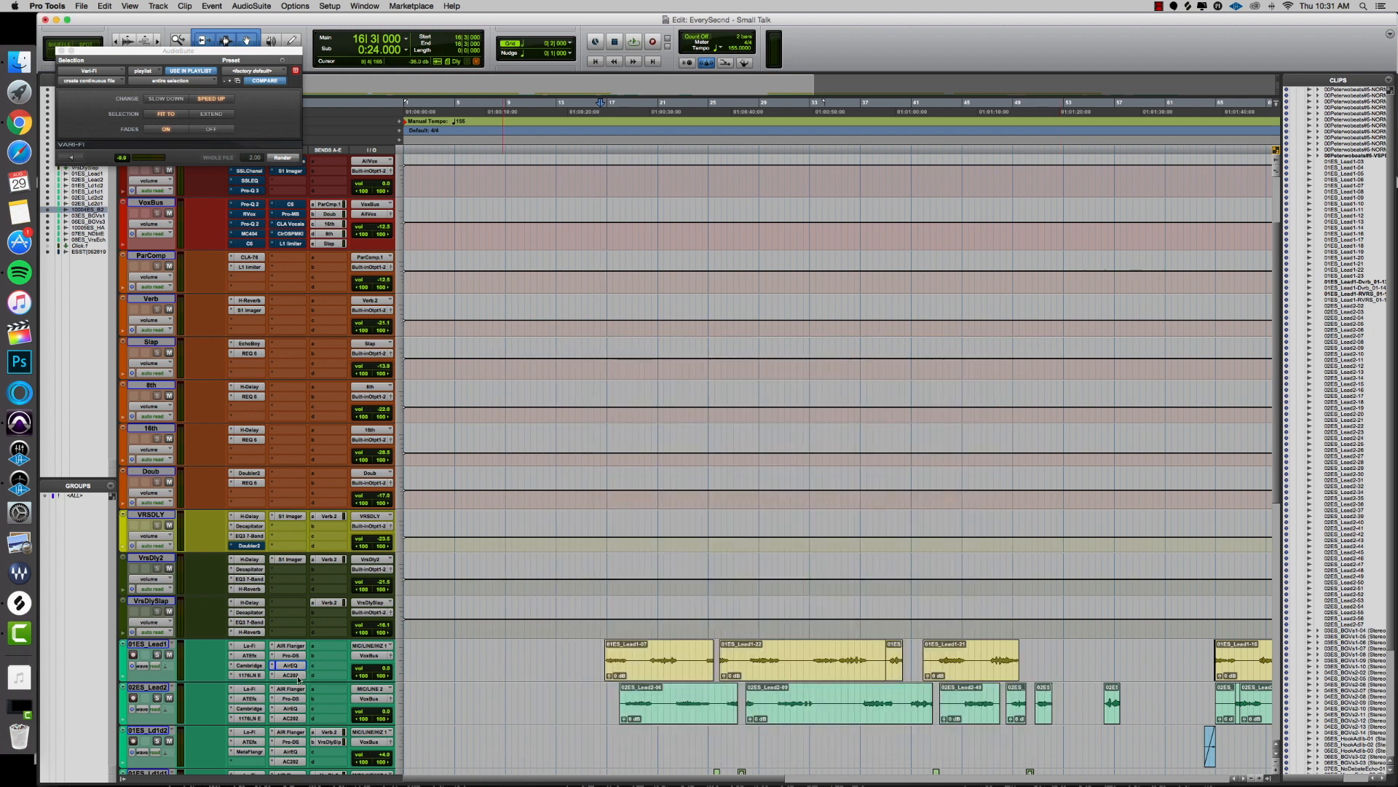
left_click(290, 674)
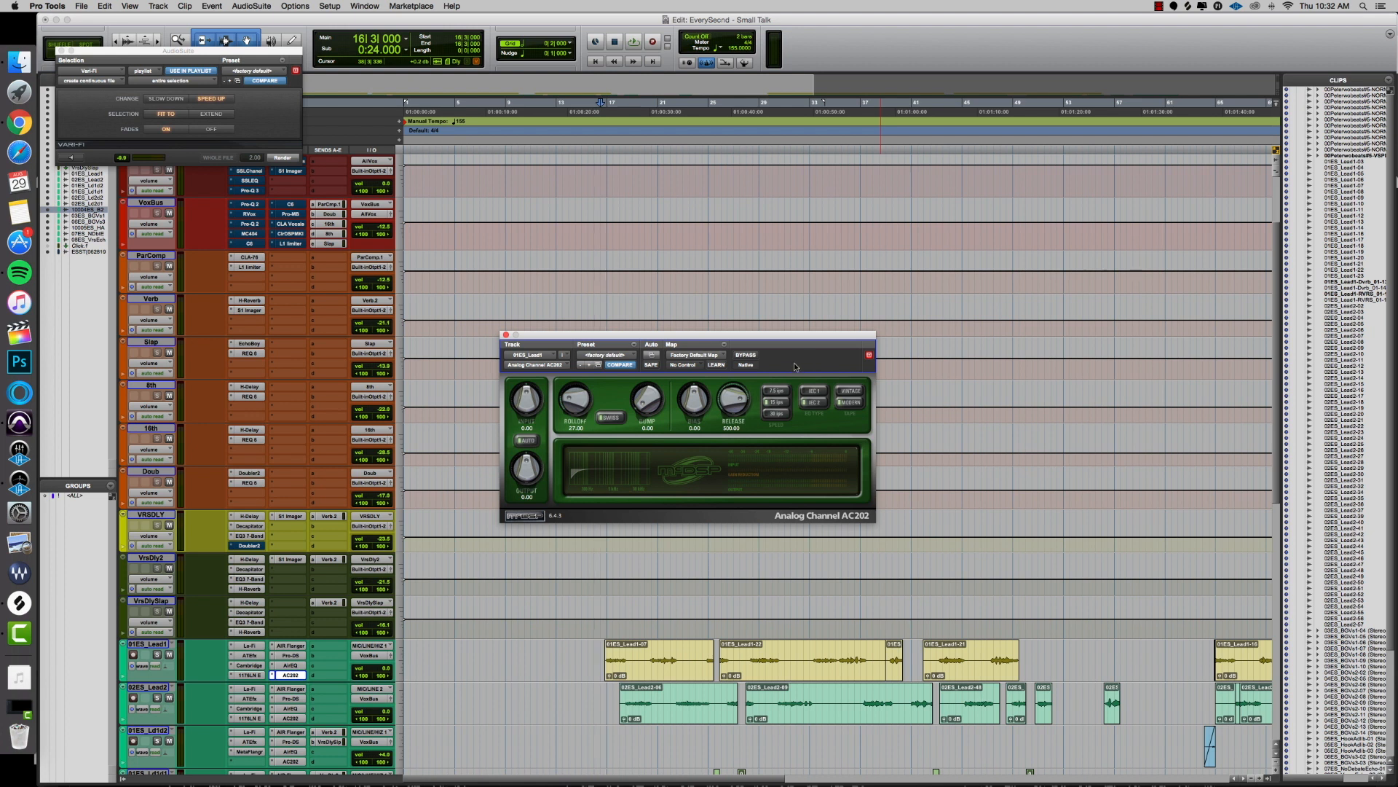
left_click(506, 334)
Step: Take the first Pro-Q 2 insert on VoxBus out of bypass, try a lower low-cut frequency and undo that change
scroll(443, 496, "up", 3)
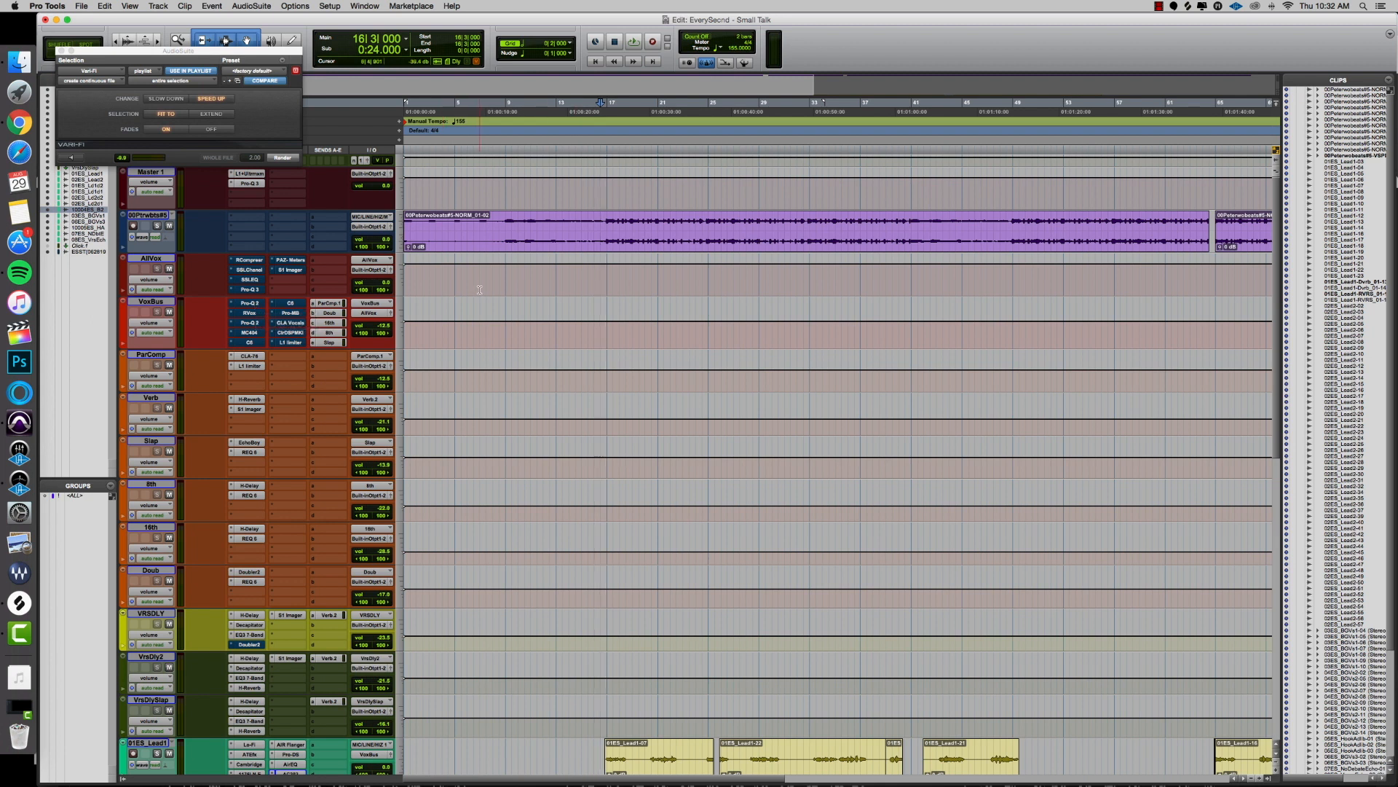
left_click(251, 304)
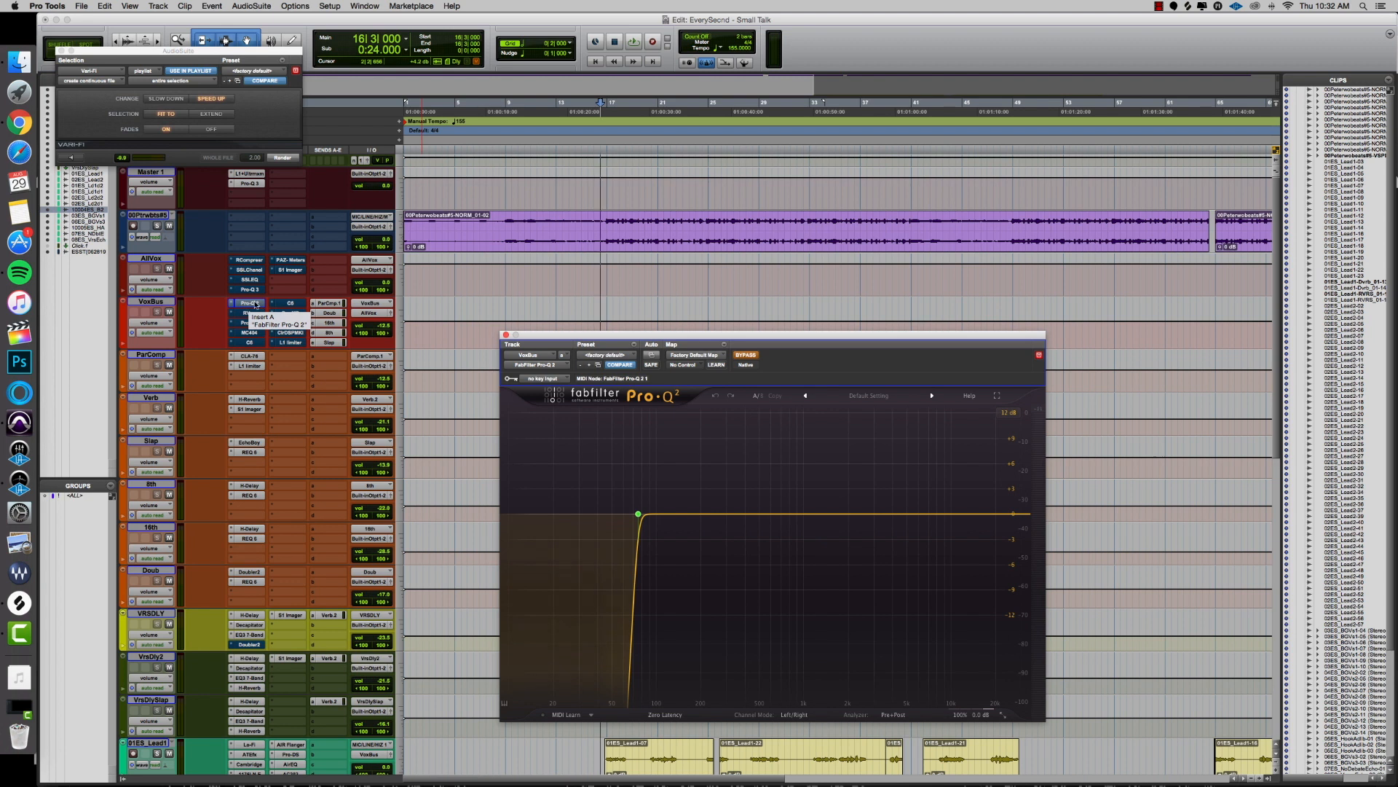
left_click(254, 303, "super")
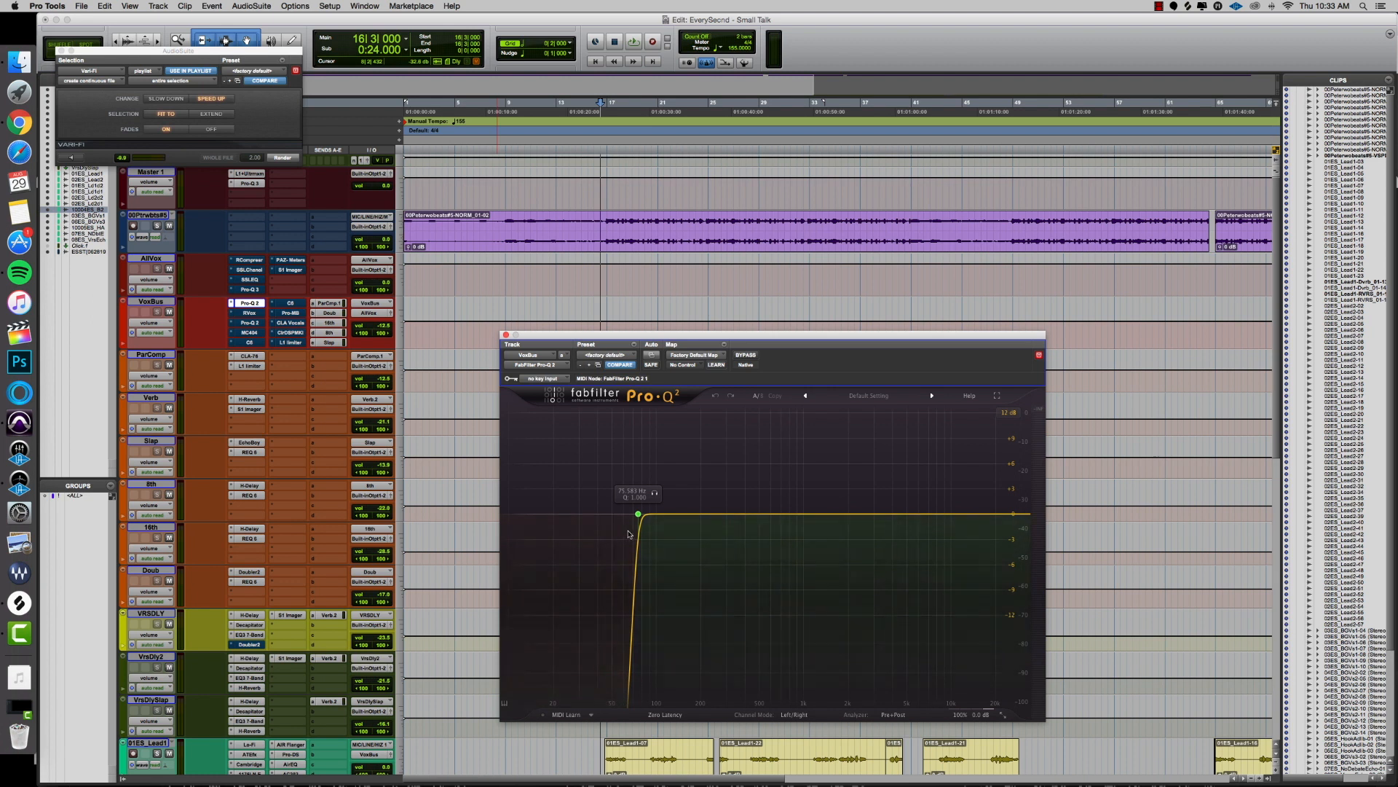
left_click_drag(638, 514, 619, 515)
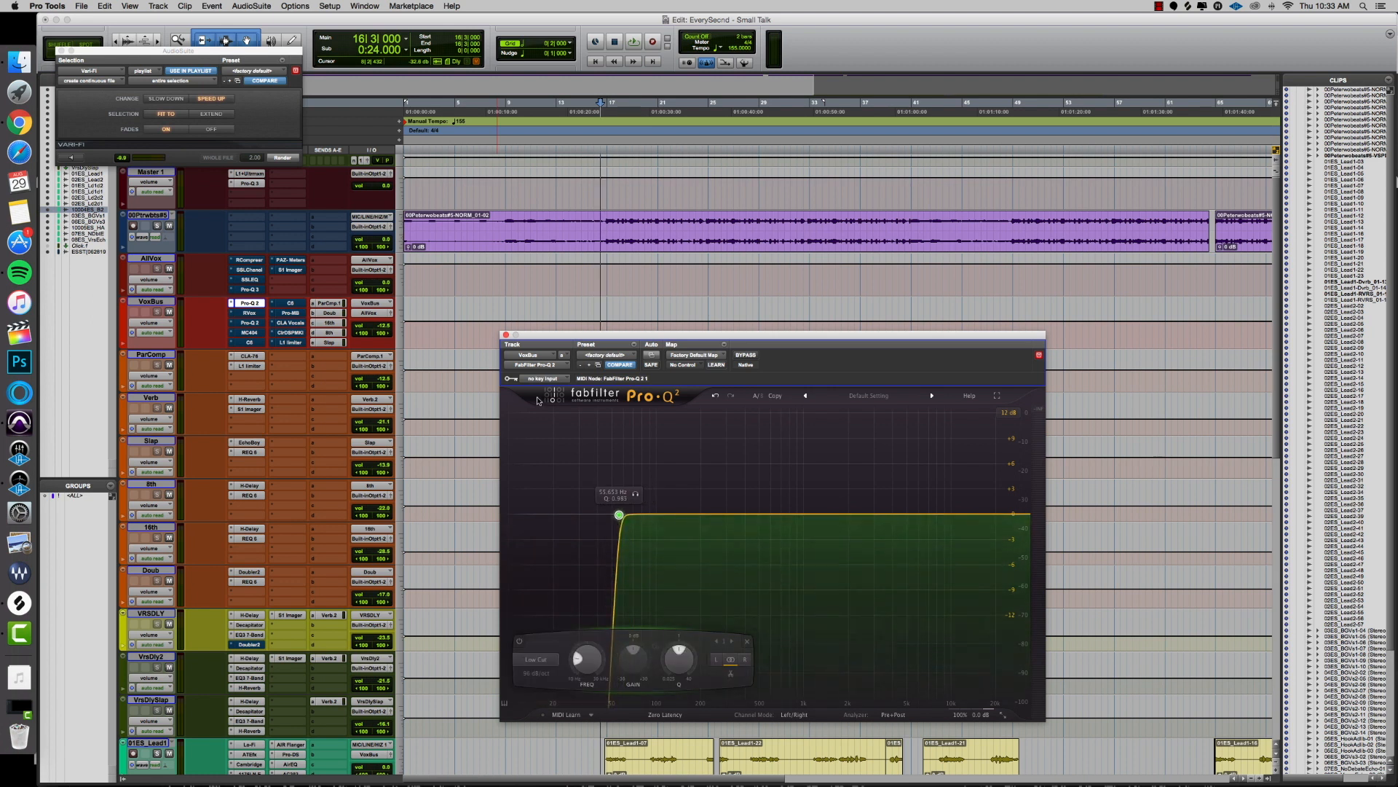
left_click(714, 397)
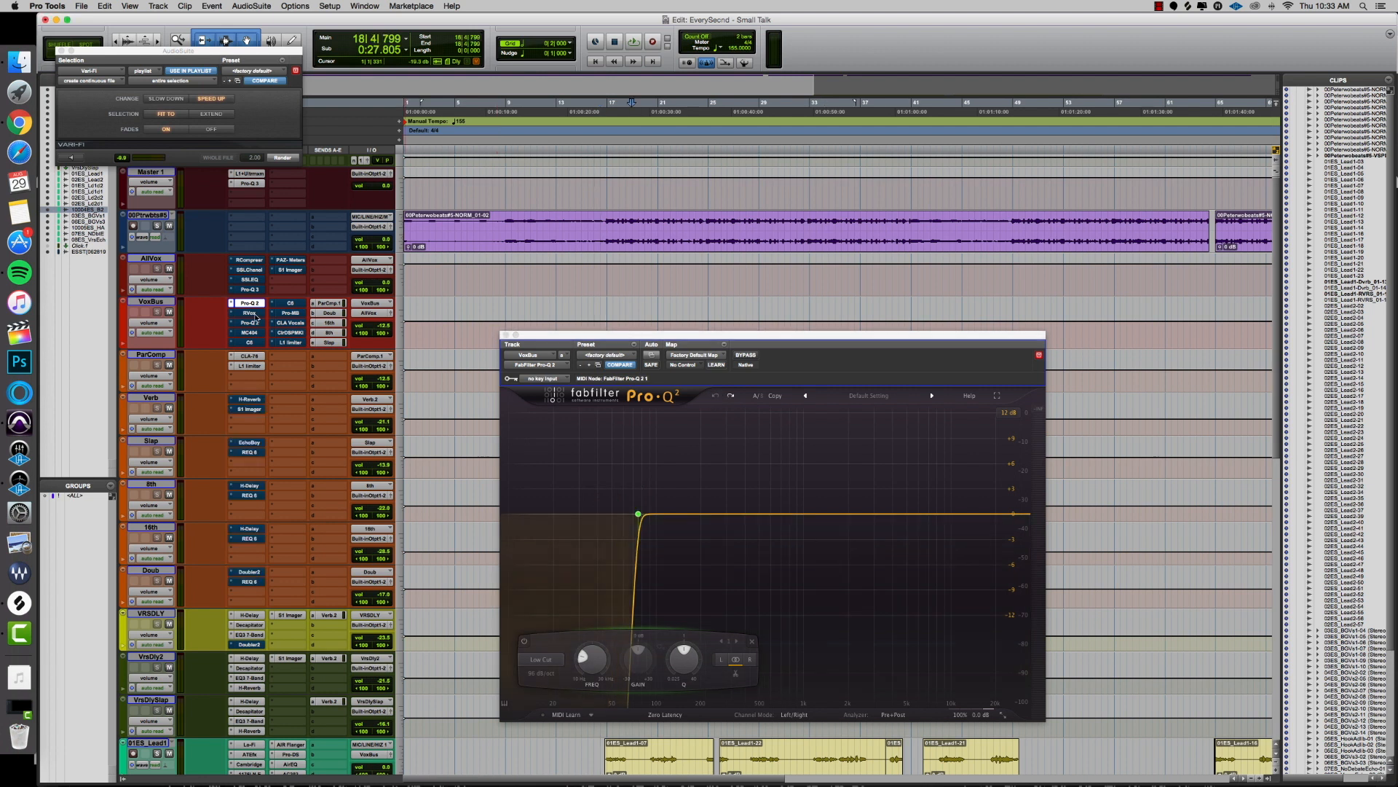
Step: Play the song while comparing the Renaissance Vox insert on VoxBus bypassed and active
key("space")
left_click(250, 313)
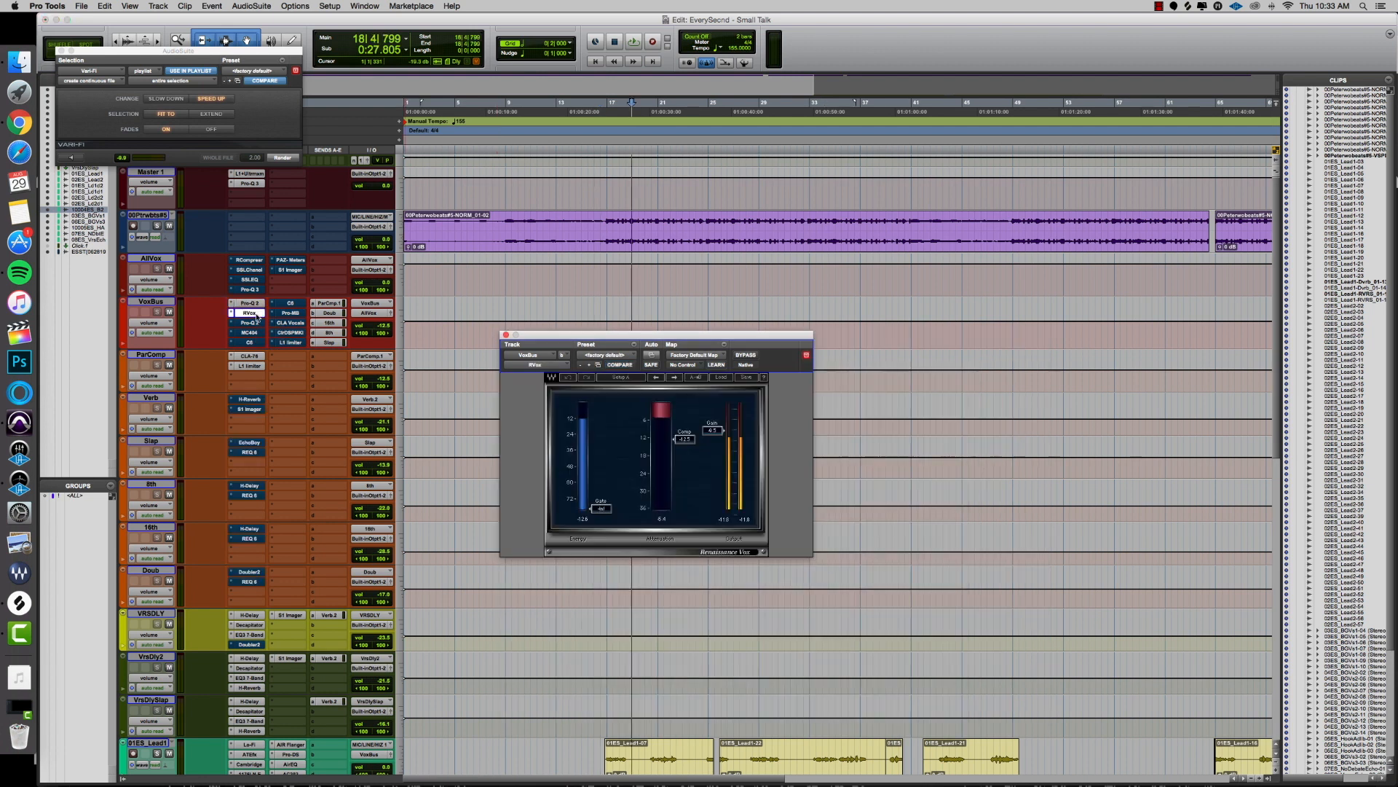
left_click(743, 355)
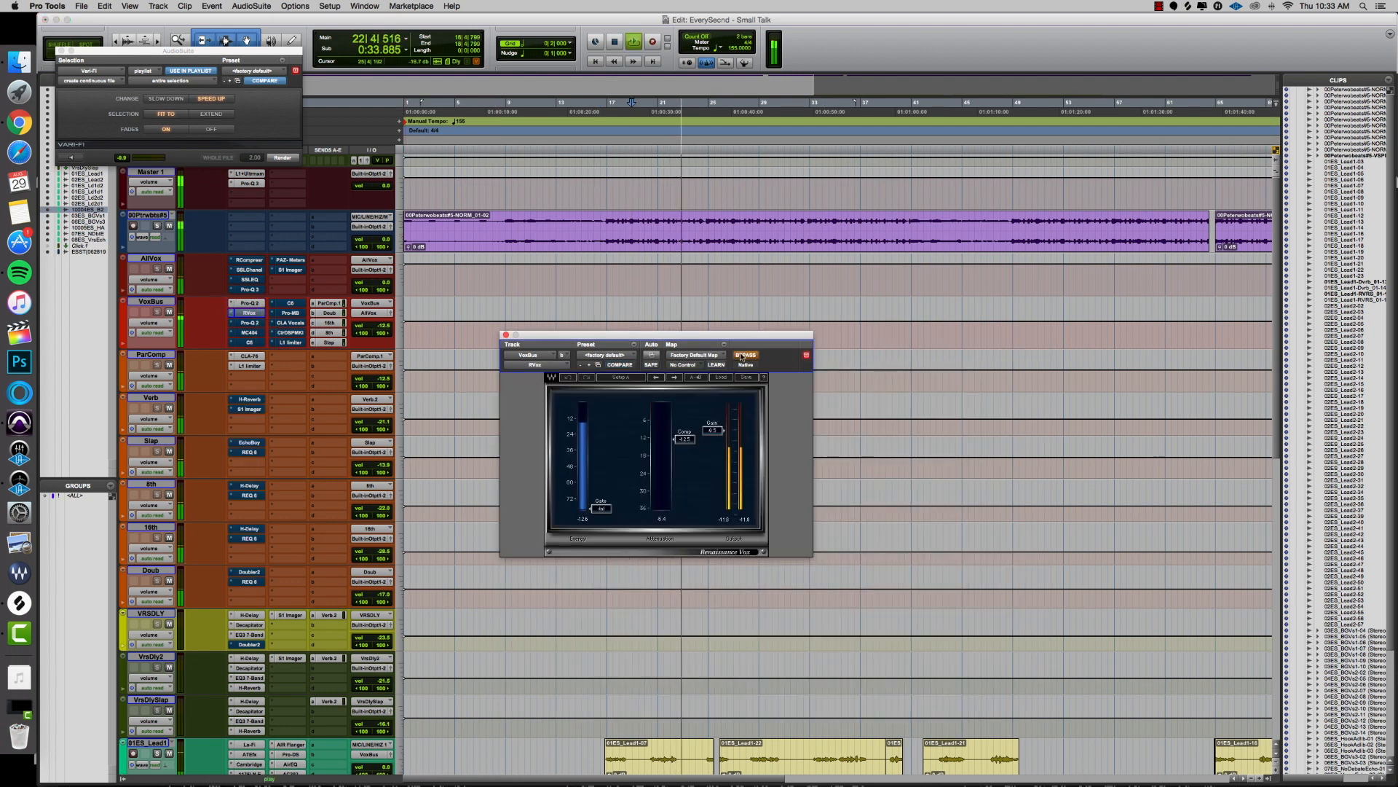
left_click(743, 355)
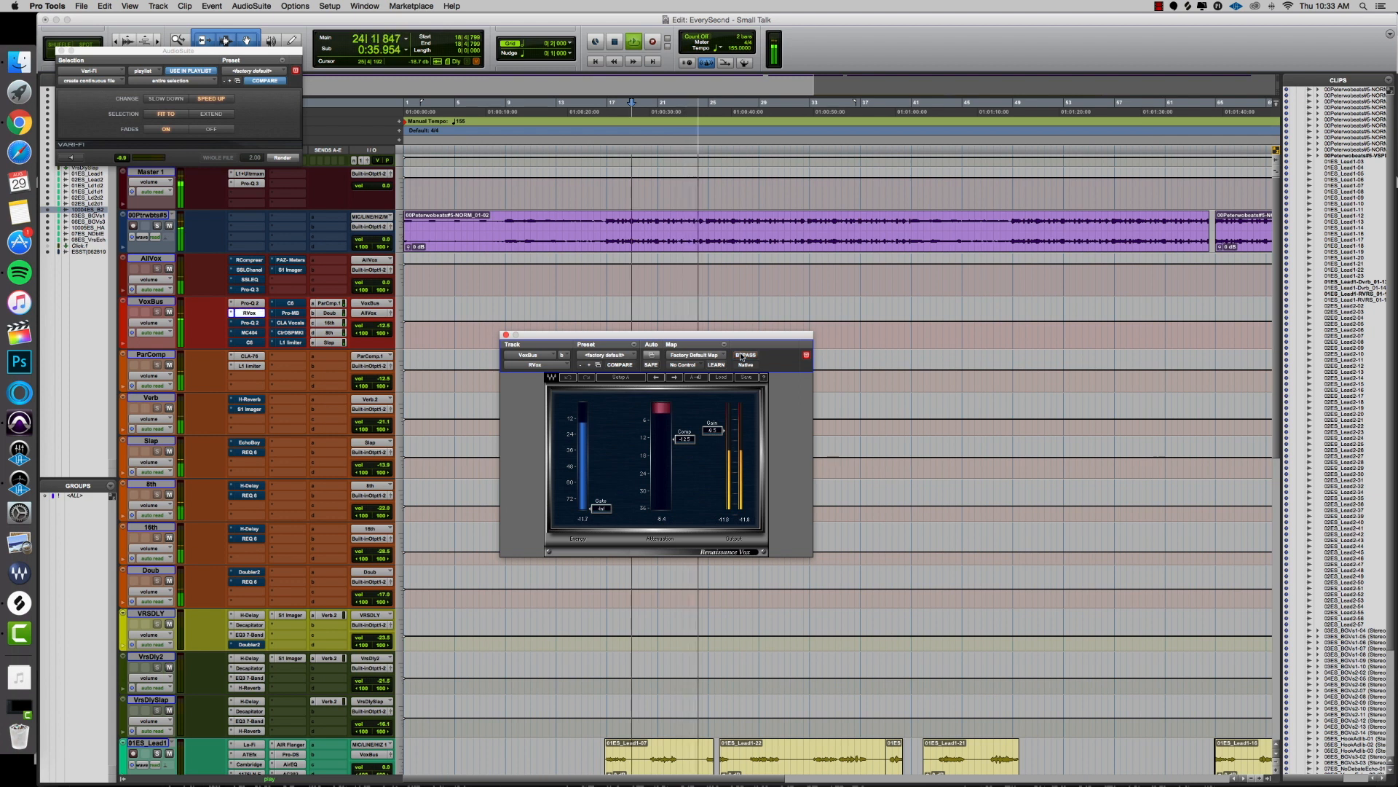
key("space")
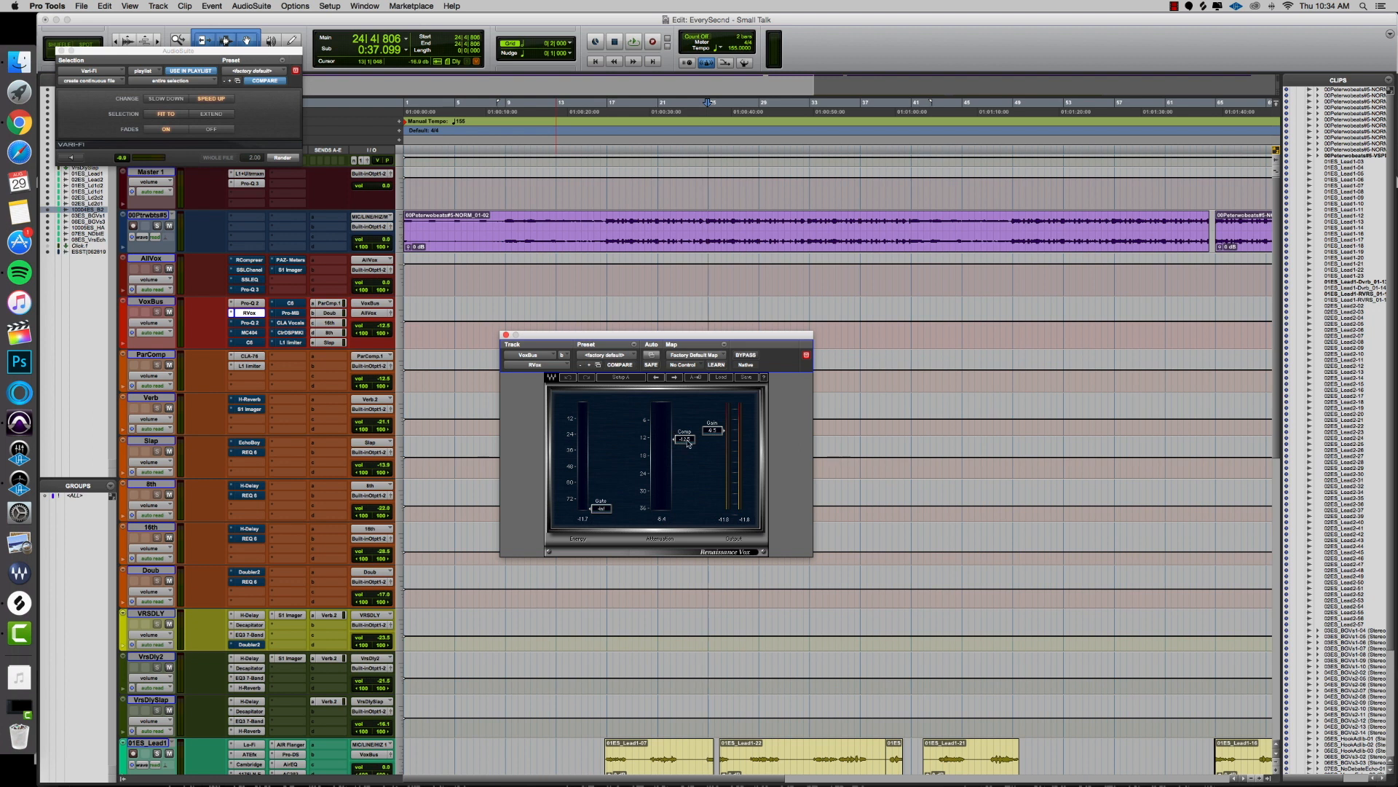
key("space")
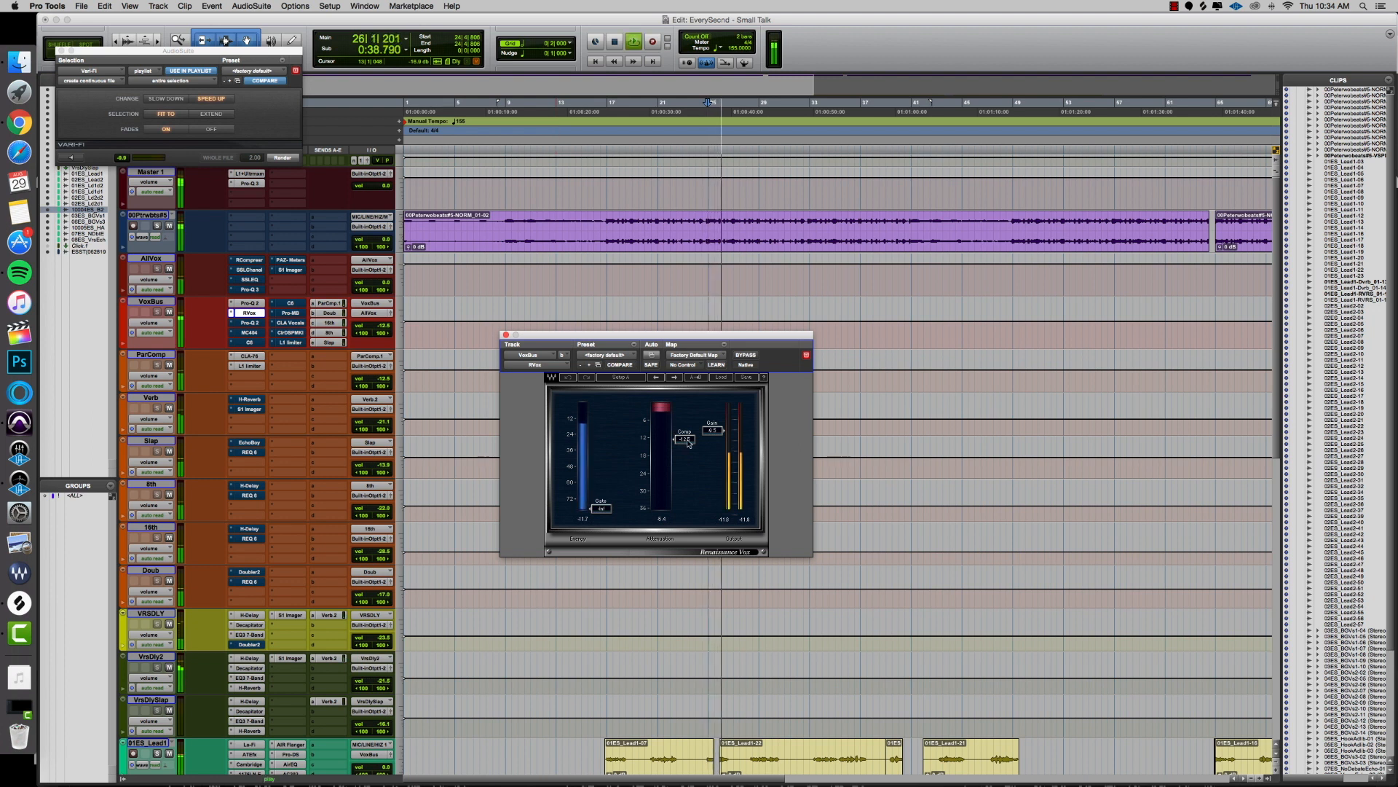
Step: Stop playback and bring up the second Pro-Q 2 insert on VoxBus, out of bypass
key("space")
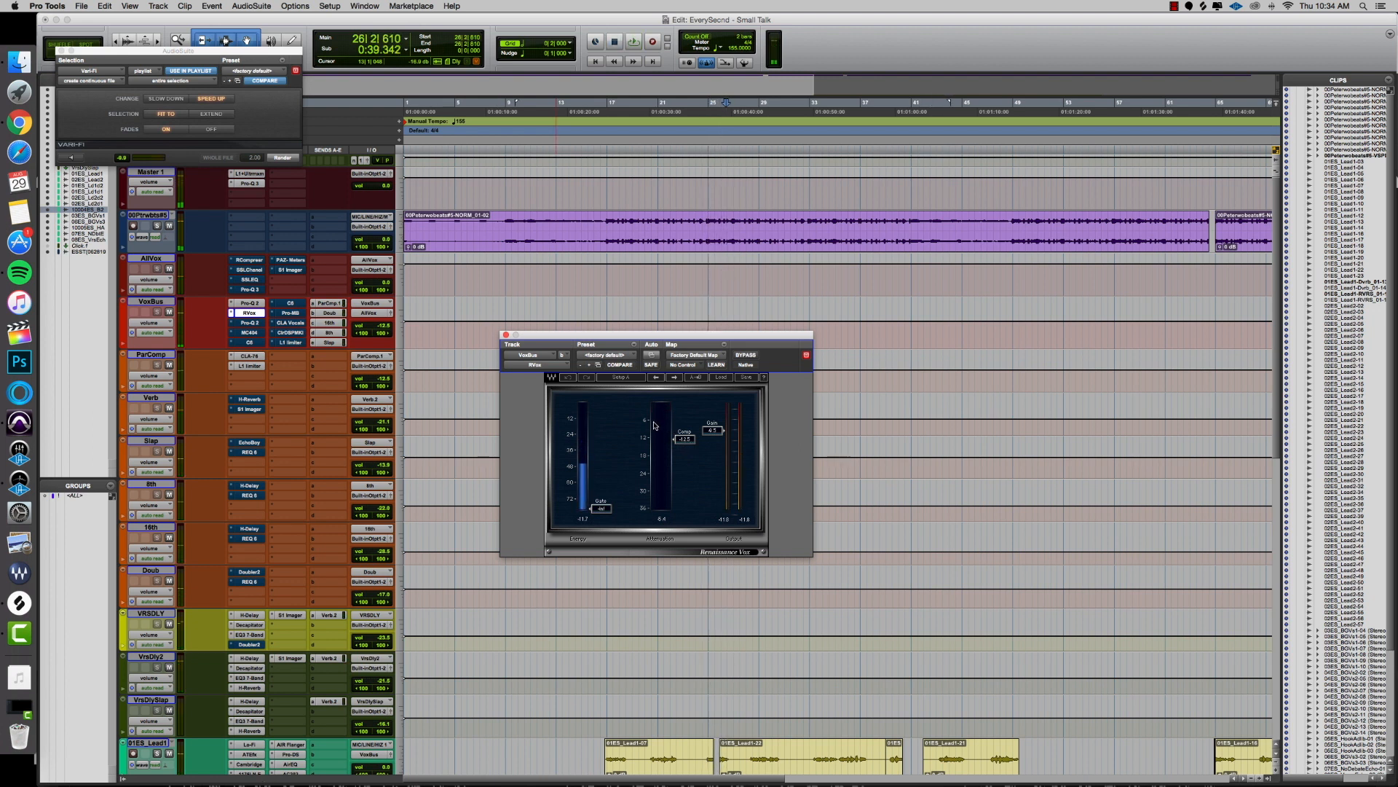
left_click(253, 325)
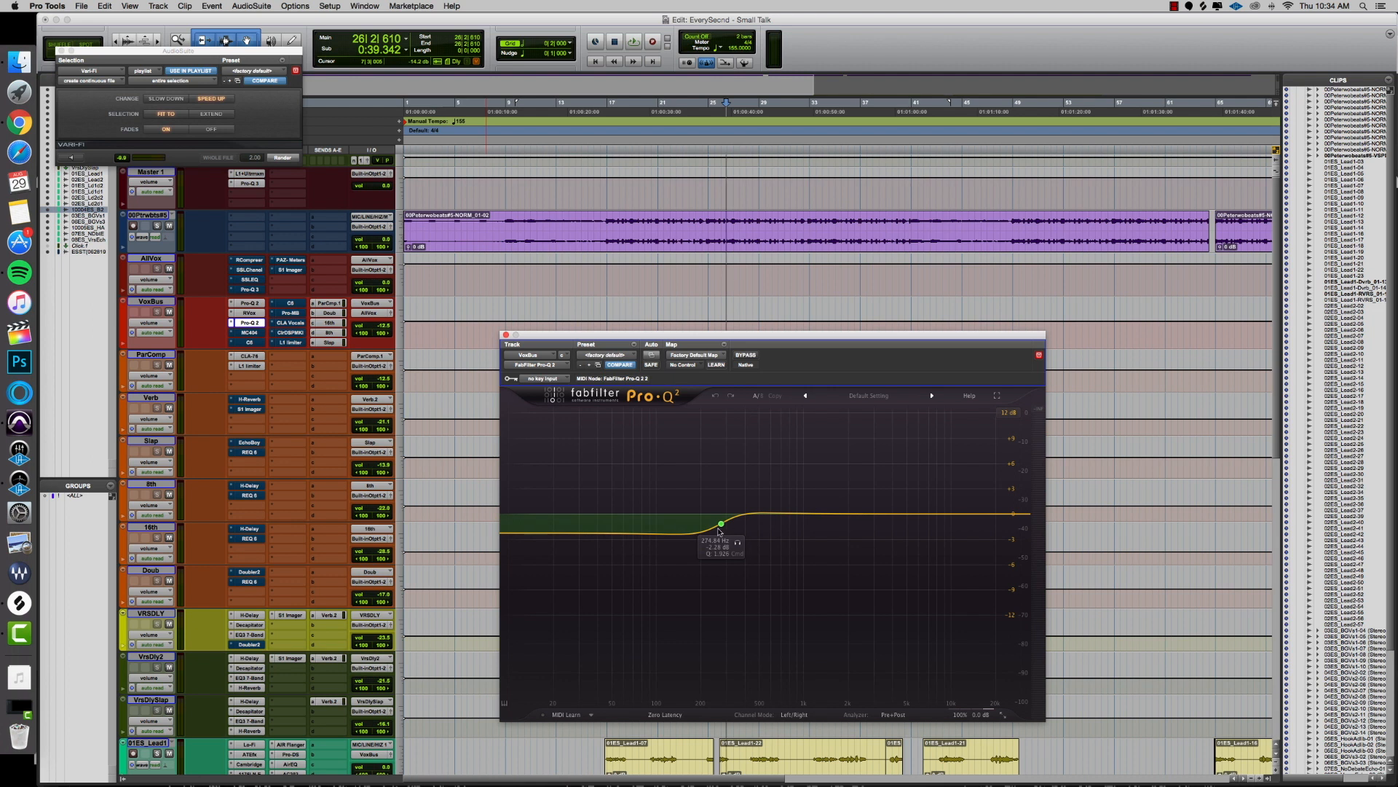
Step: Try a low-cut band at around 180 Hz in the second Pro-Q 2 on VoxBus and delete that band
double_click(535, 518)
left_click_drag(535, 518, 695, 508)
right_click(695, 508)
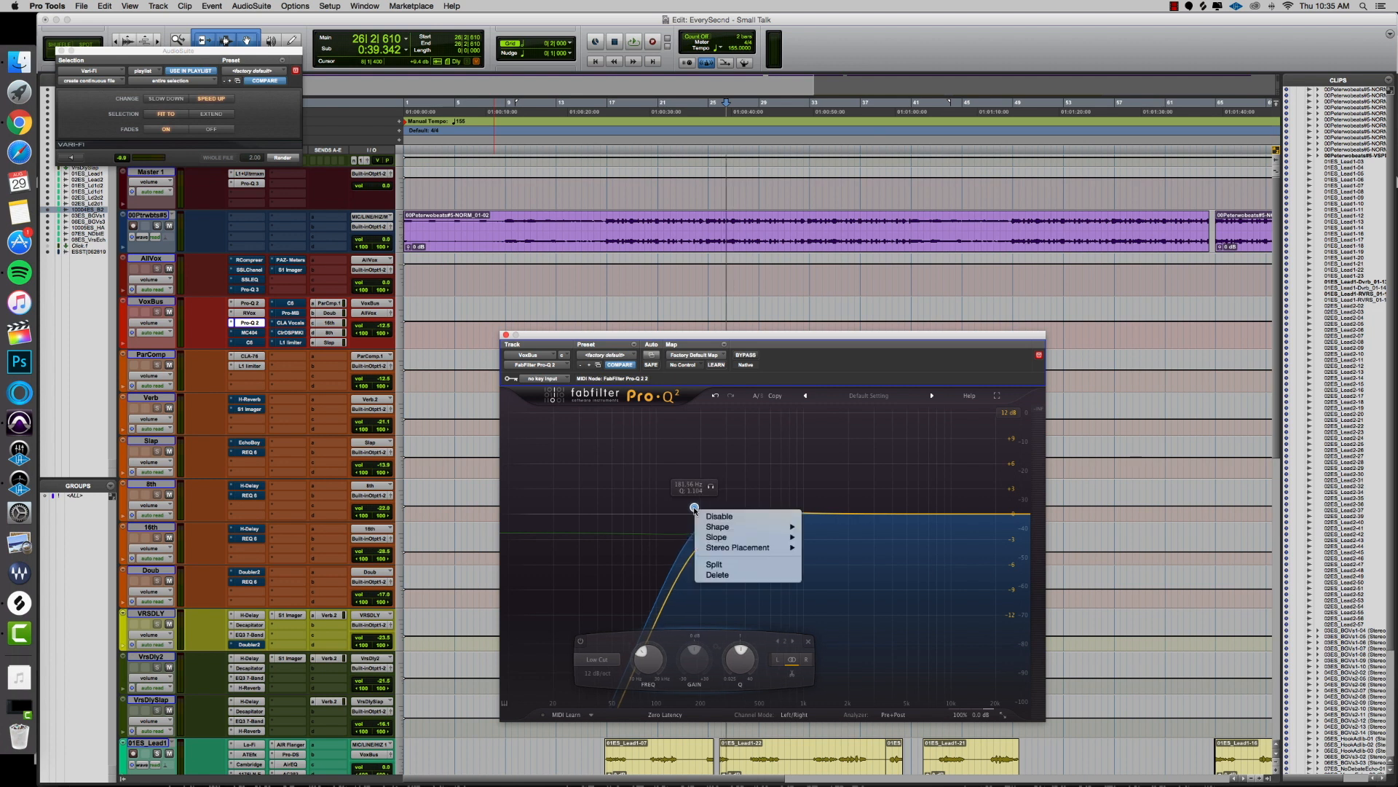
left_click(709, 575)
Step: Select the low-shelf band in the second Pro-Q 2 and play the song comparing the EQ bypassed and active
left_click(722, 524)
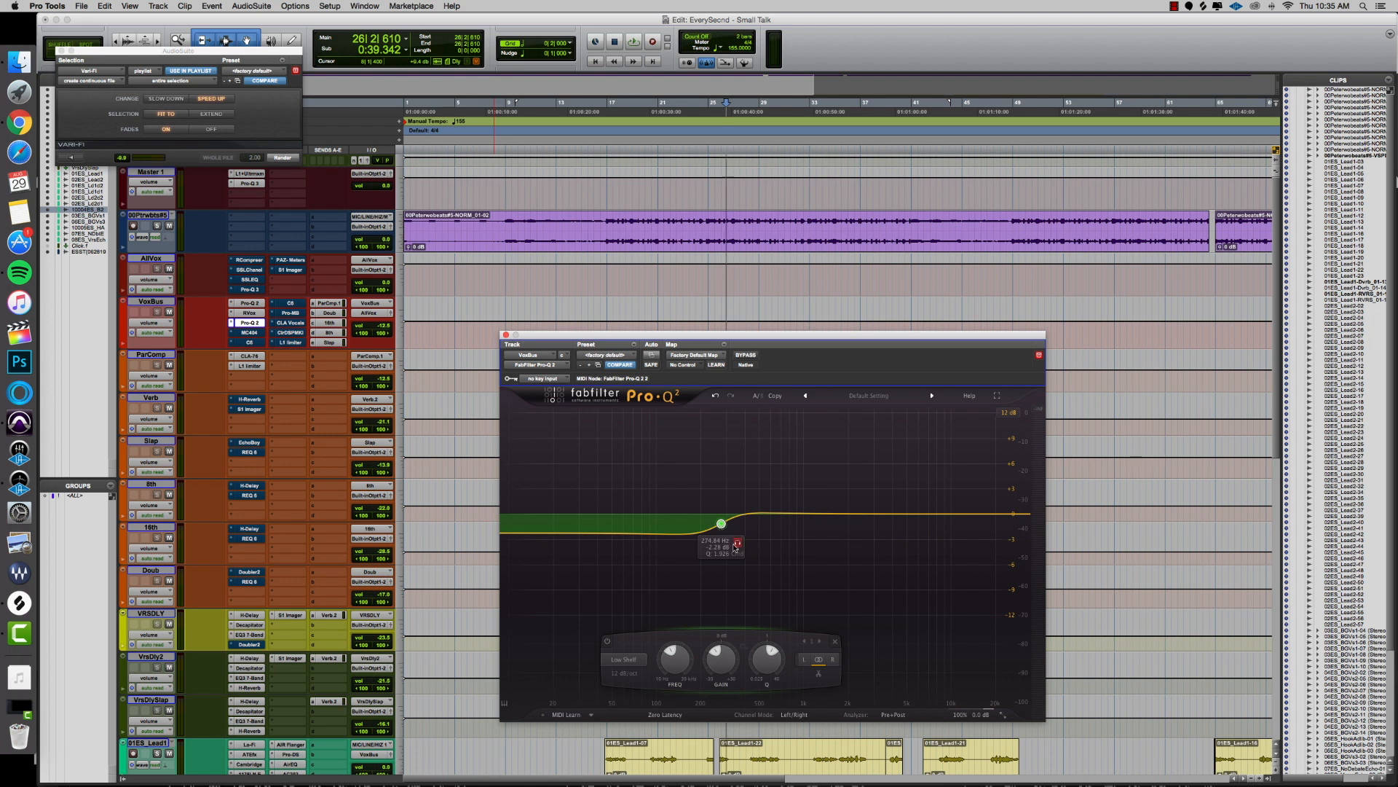
left_click(741, 356)
key("space")
left_click(741, 355)
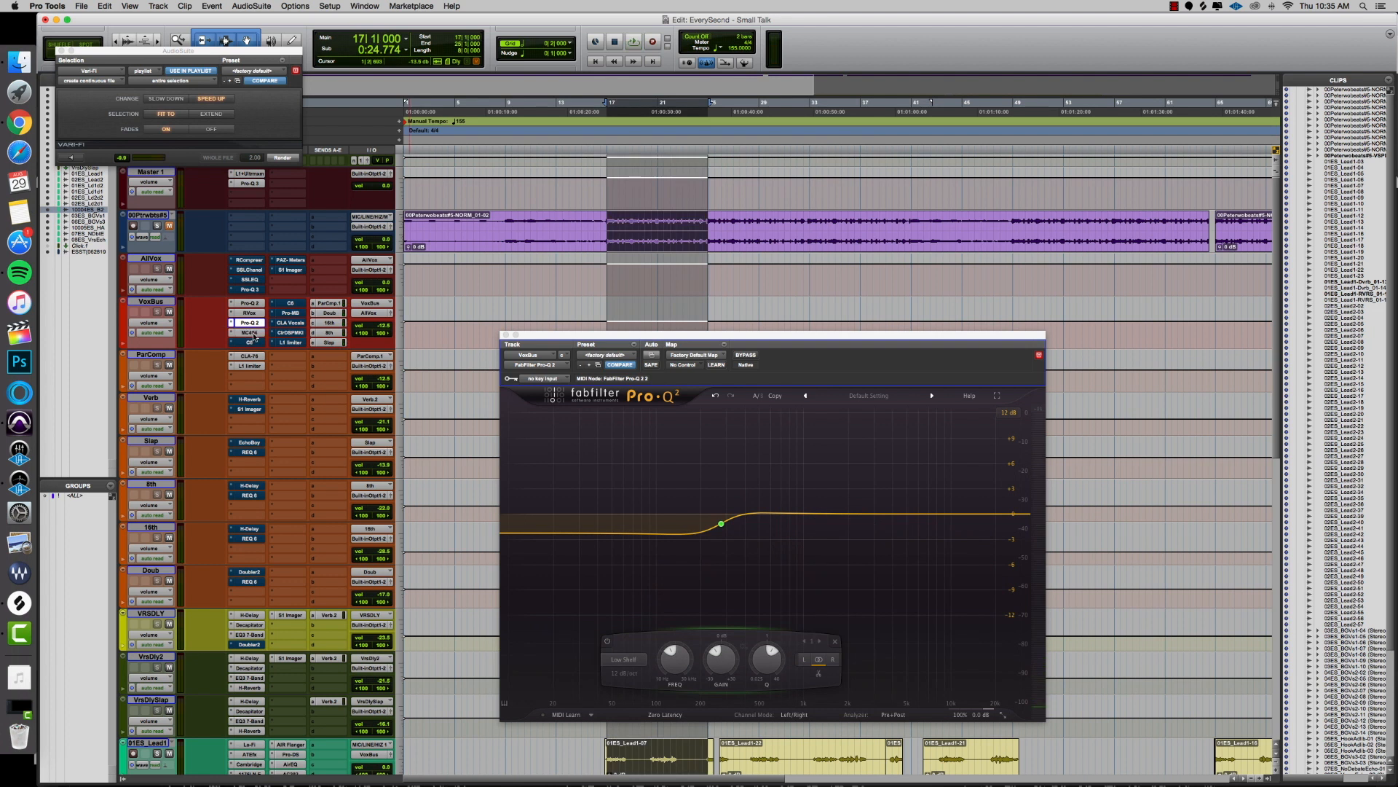
Step: Enable the MC404 and first C6 inserts on VoxBus, and play from bar 17 comparing the C6 bypassed and active
left_click(249, 332)
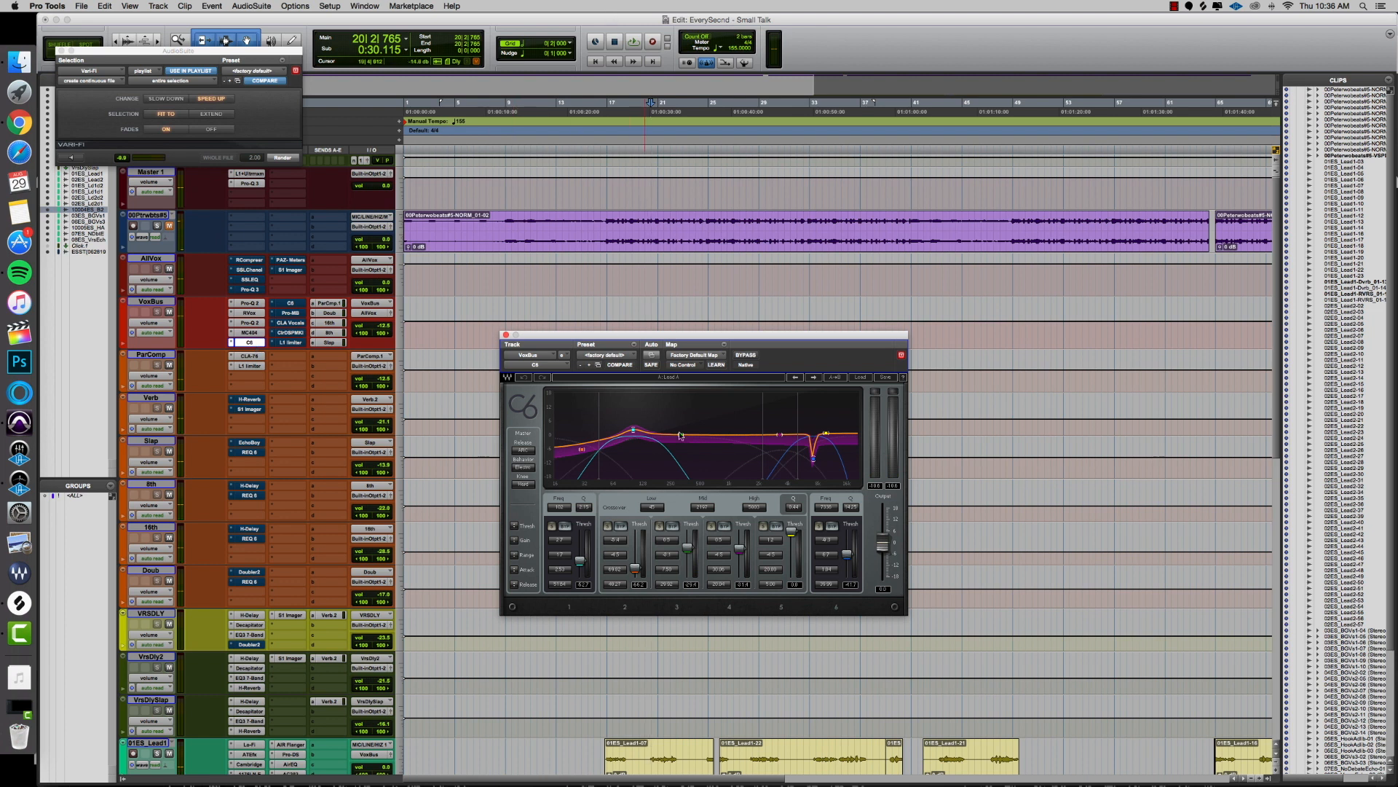
left_click(603, 106)
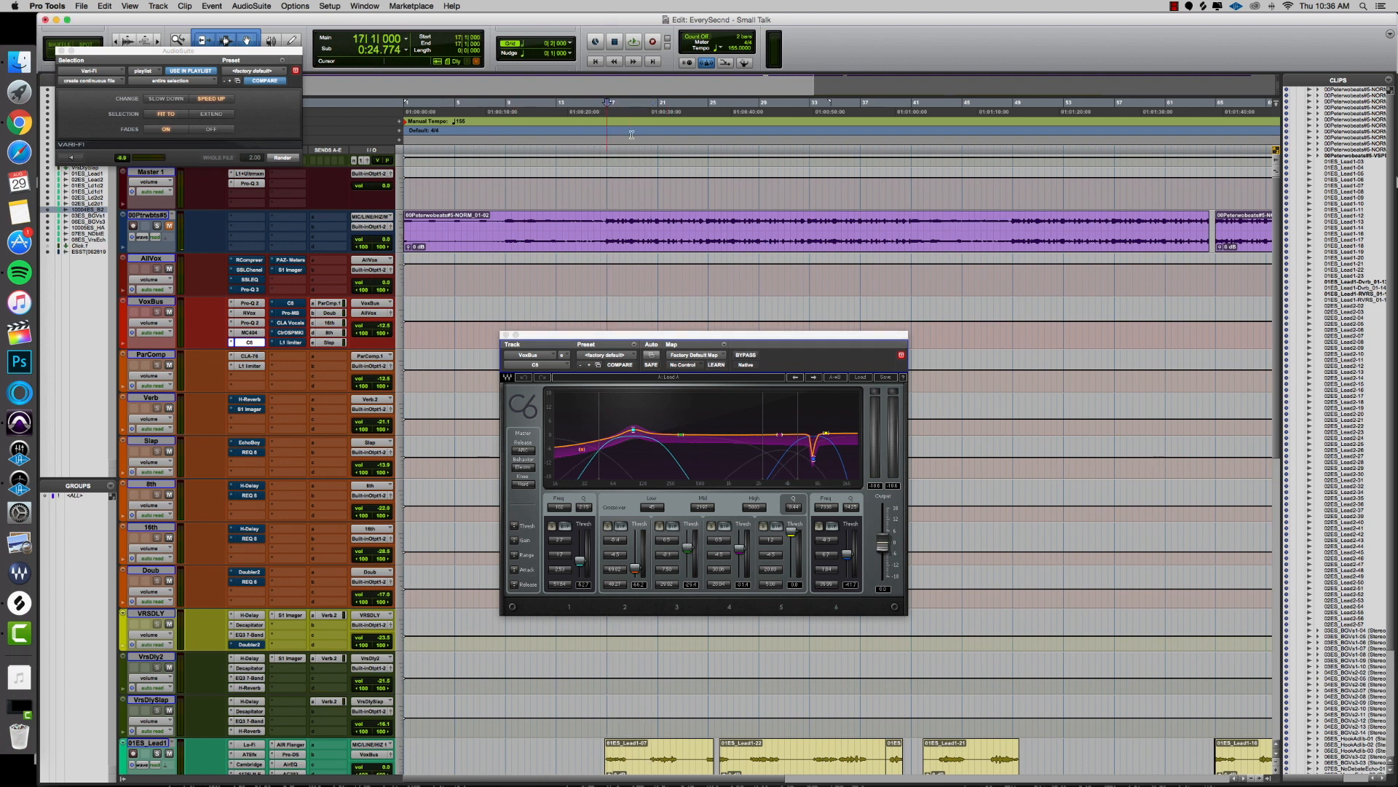
key("space")
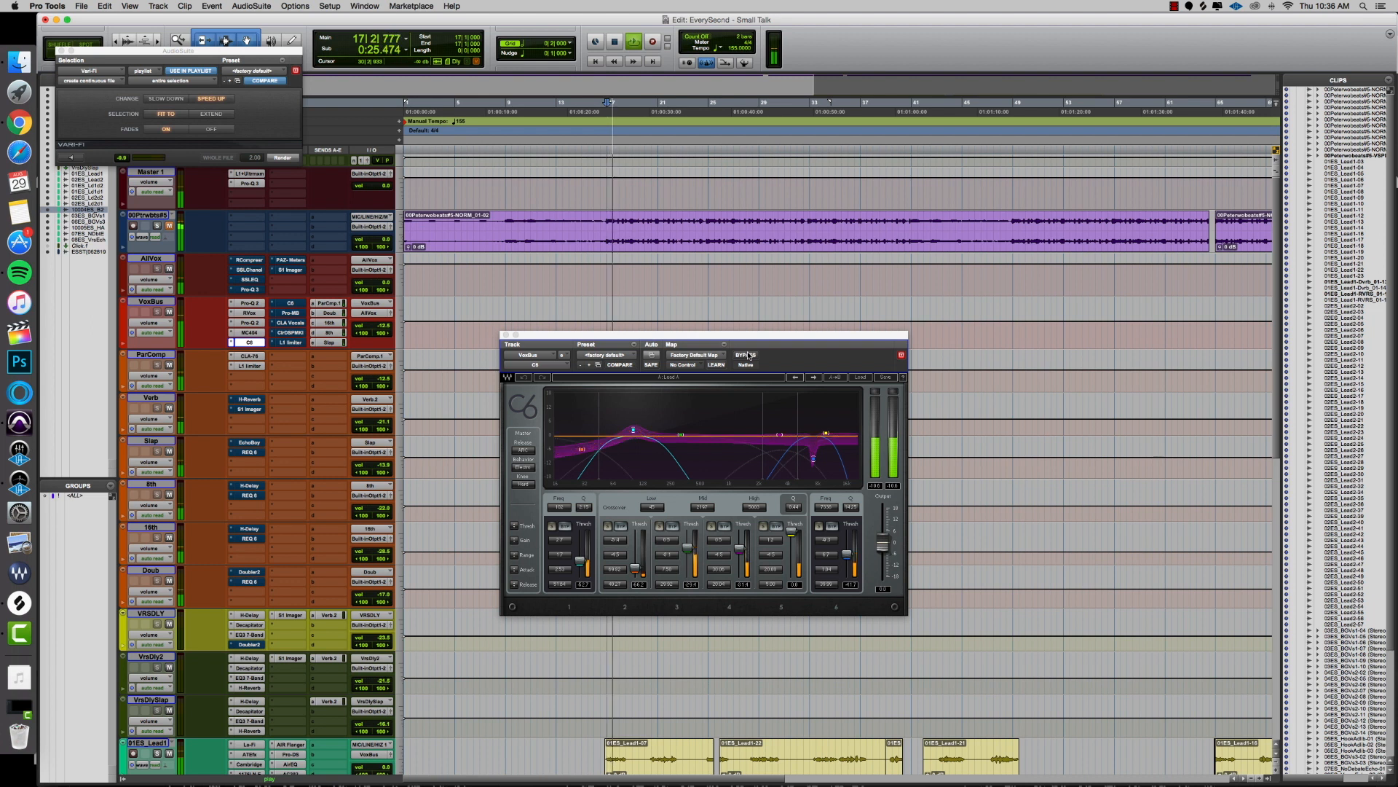
left_click(748, 355)
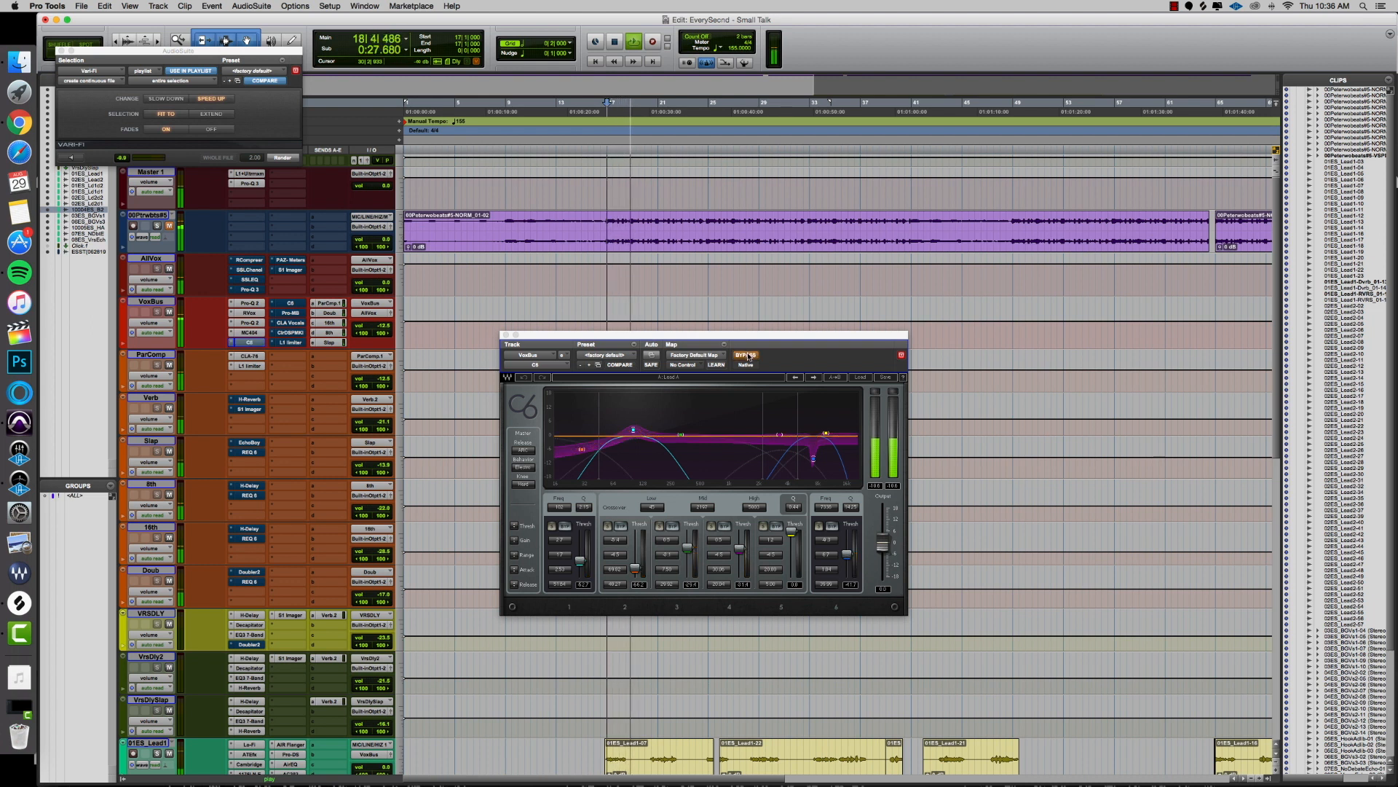
left_click(749, 356)
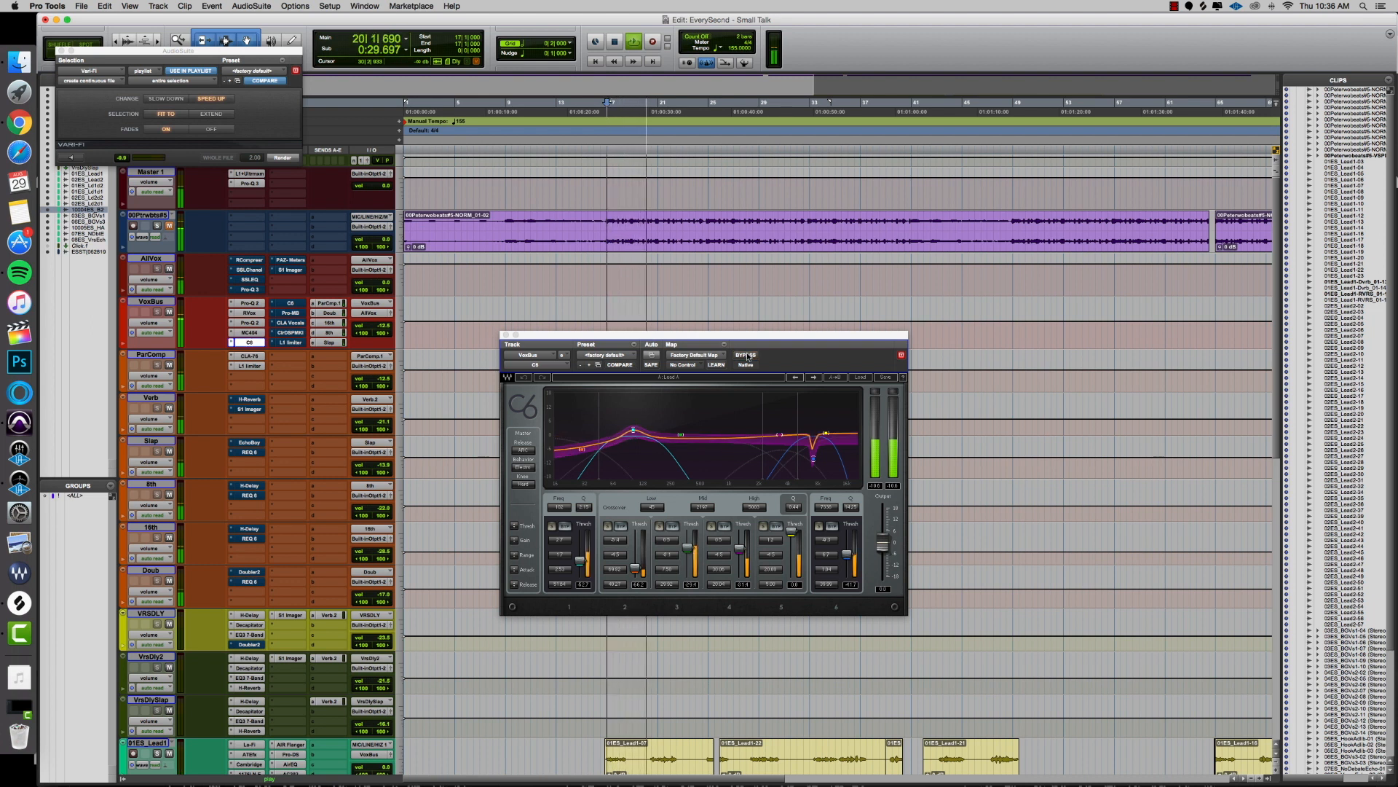
key("space")
Step: Play on with the second C6 insert on VoxBus bypassed, and take it out of bypass during playback
left_click(289, 303)
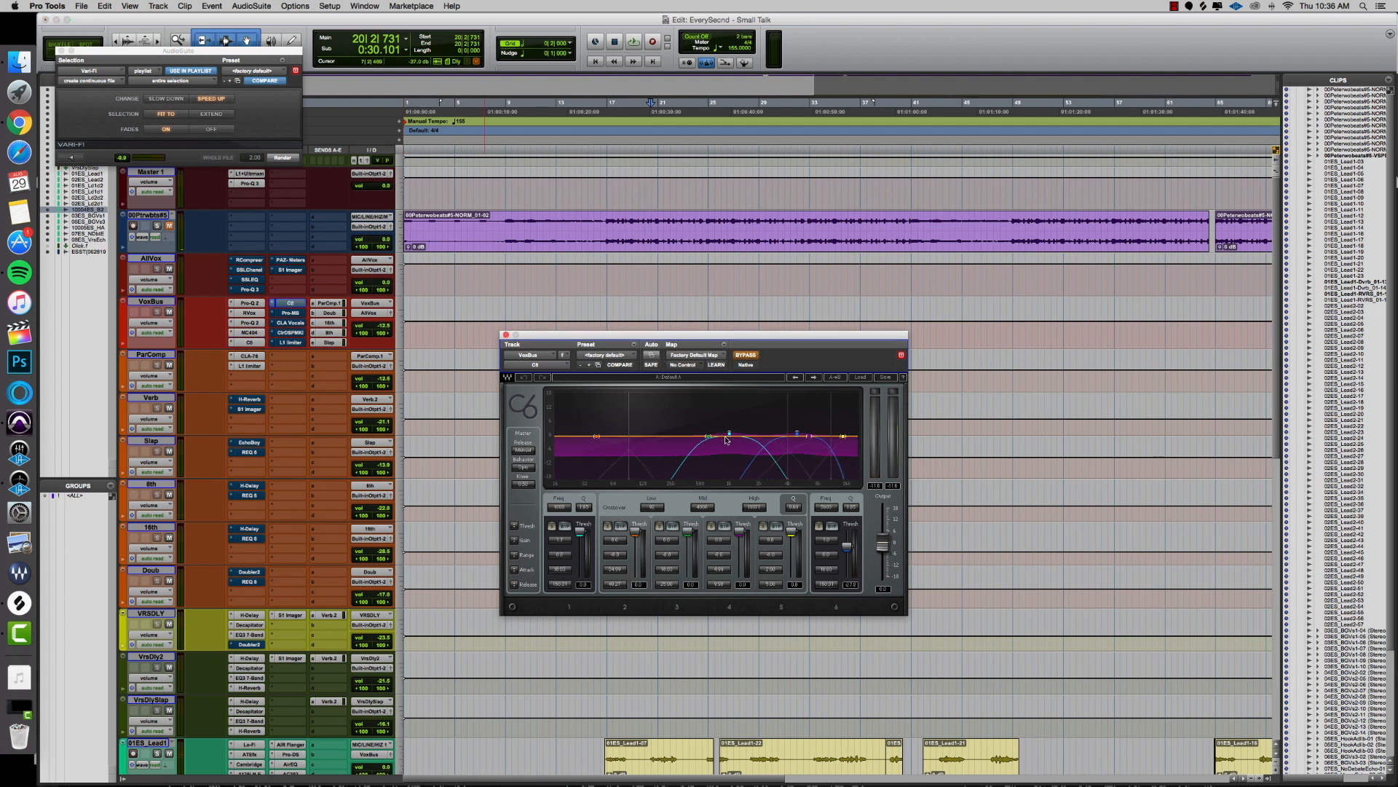
key("space")
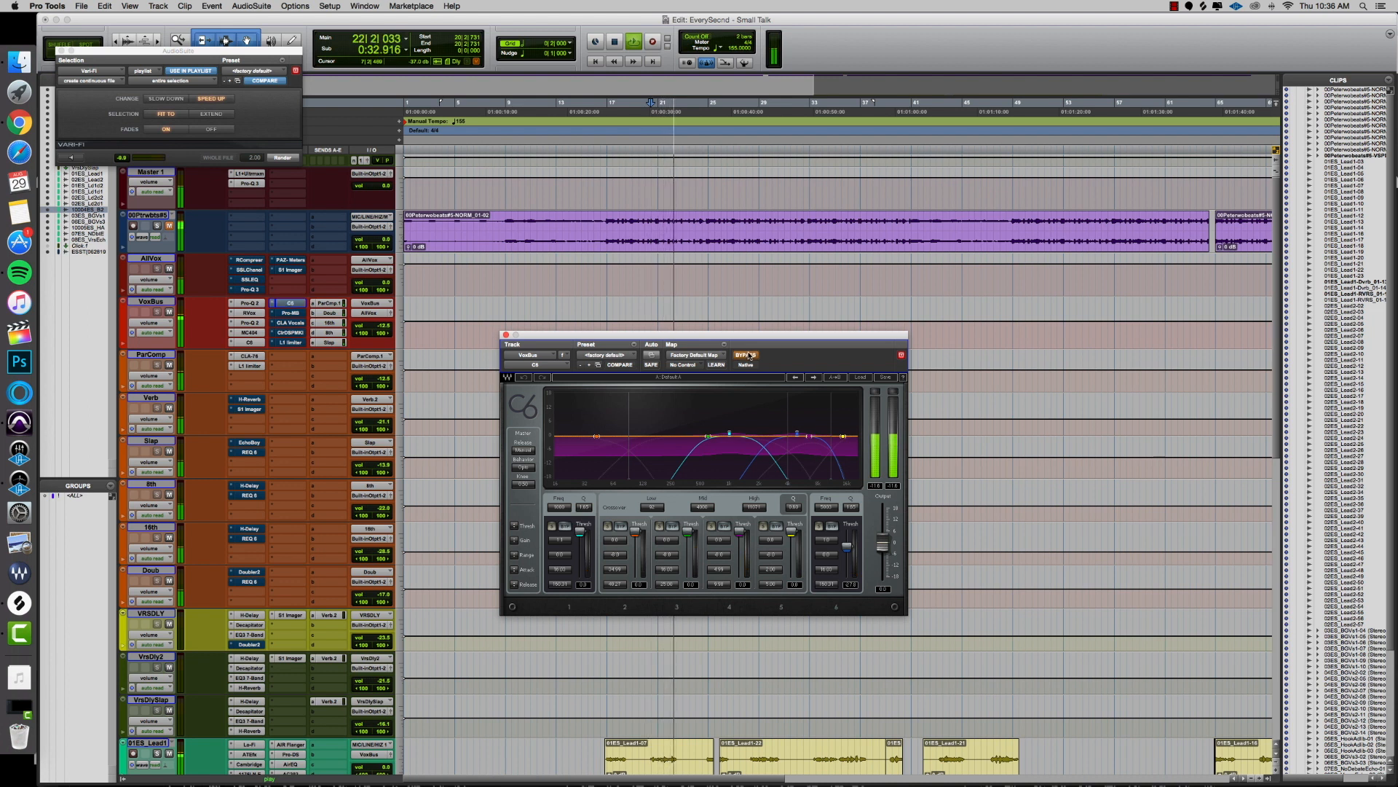
left_click(746, 356)
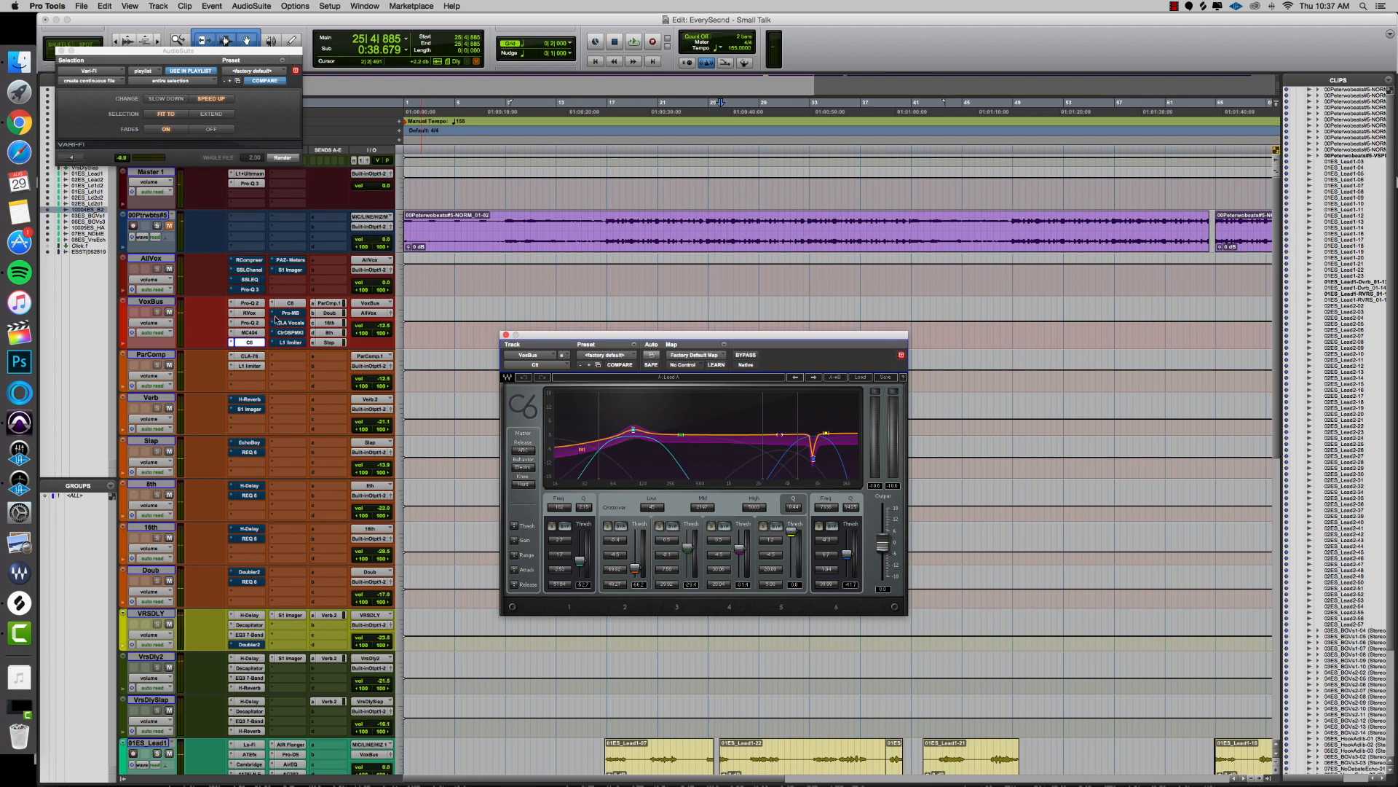
Step: Enable the Pro-MB insert on VoxBus, select bars 17 to 21 and compare Pro-MB bypassed and active during playback
left_click(280, 315)
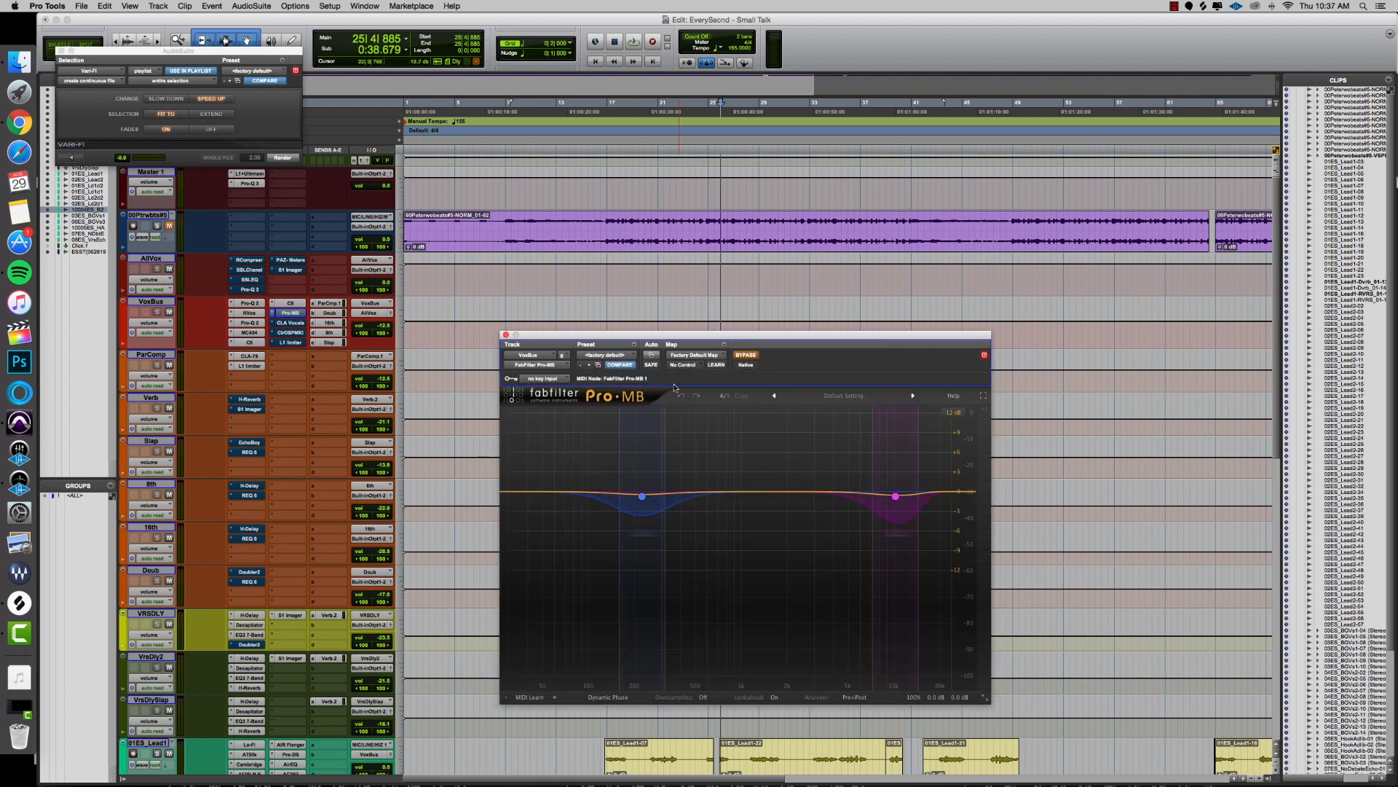
left_click_drag(607, 275, 709, 275)
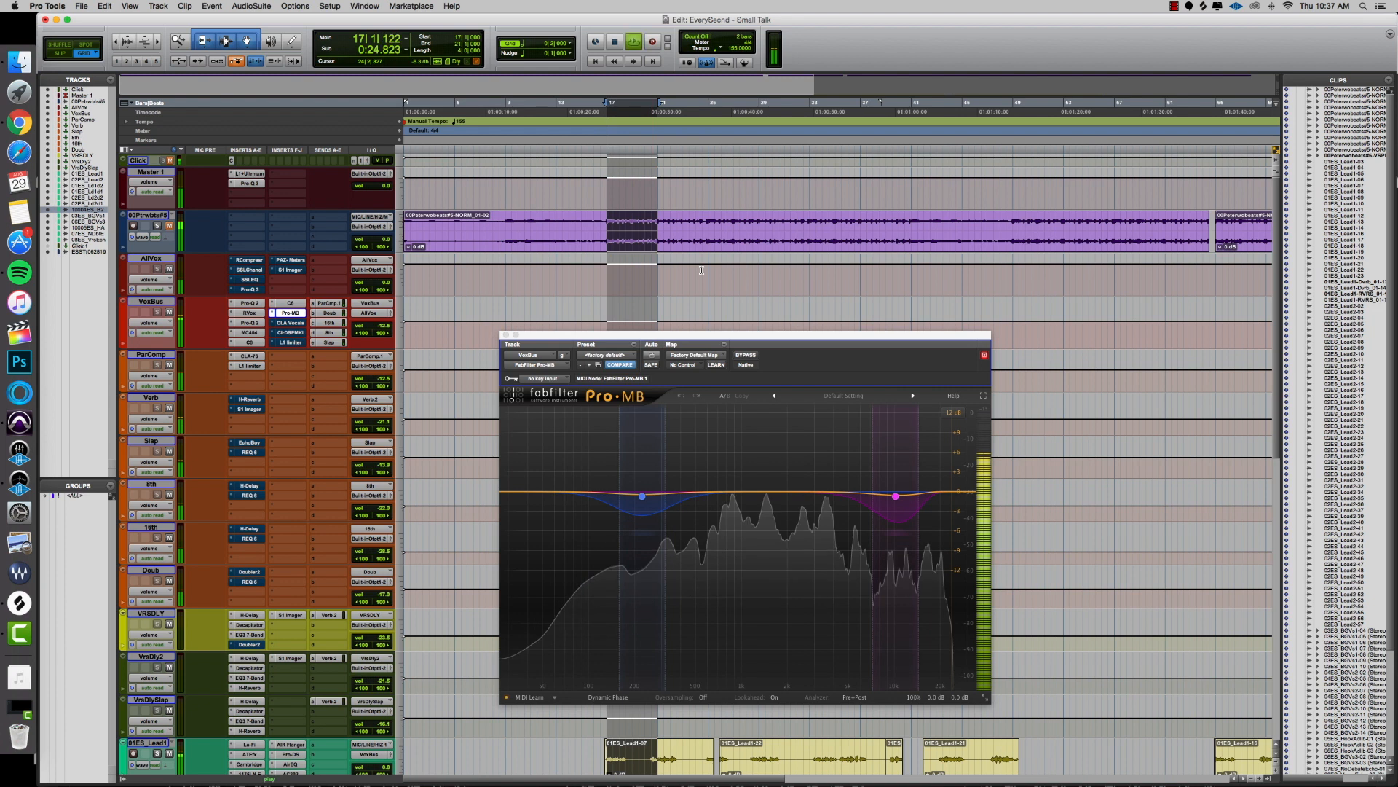
left_click(740, 356)
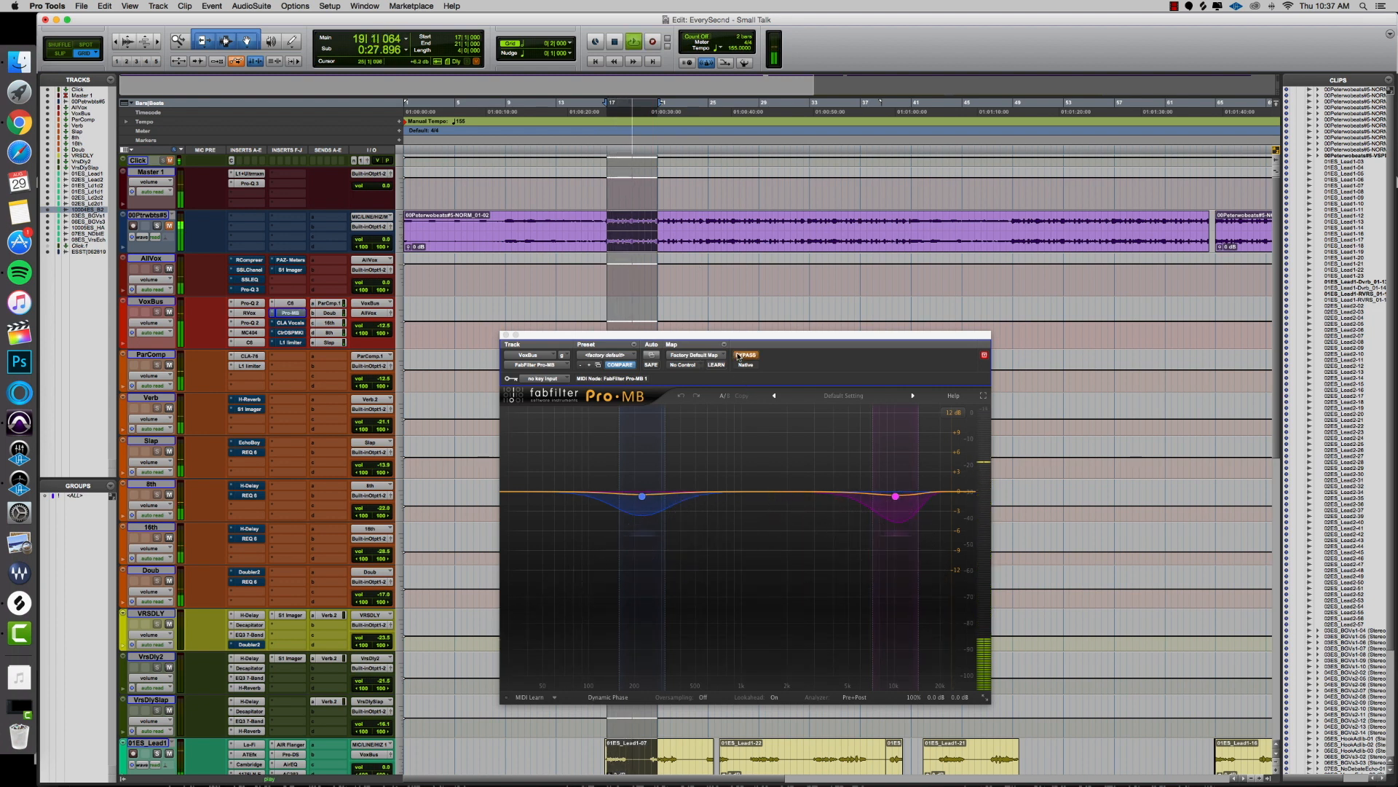
left_click(740, 355)
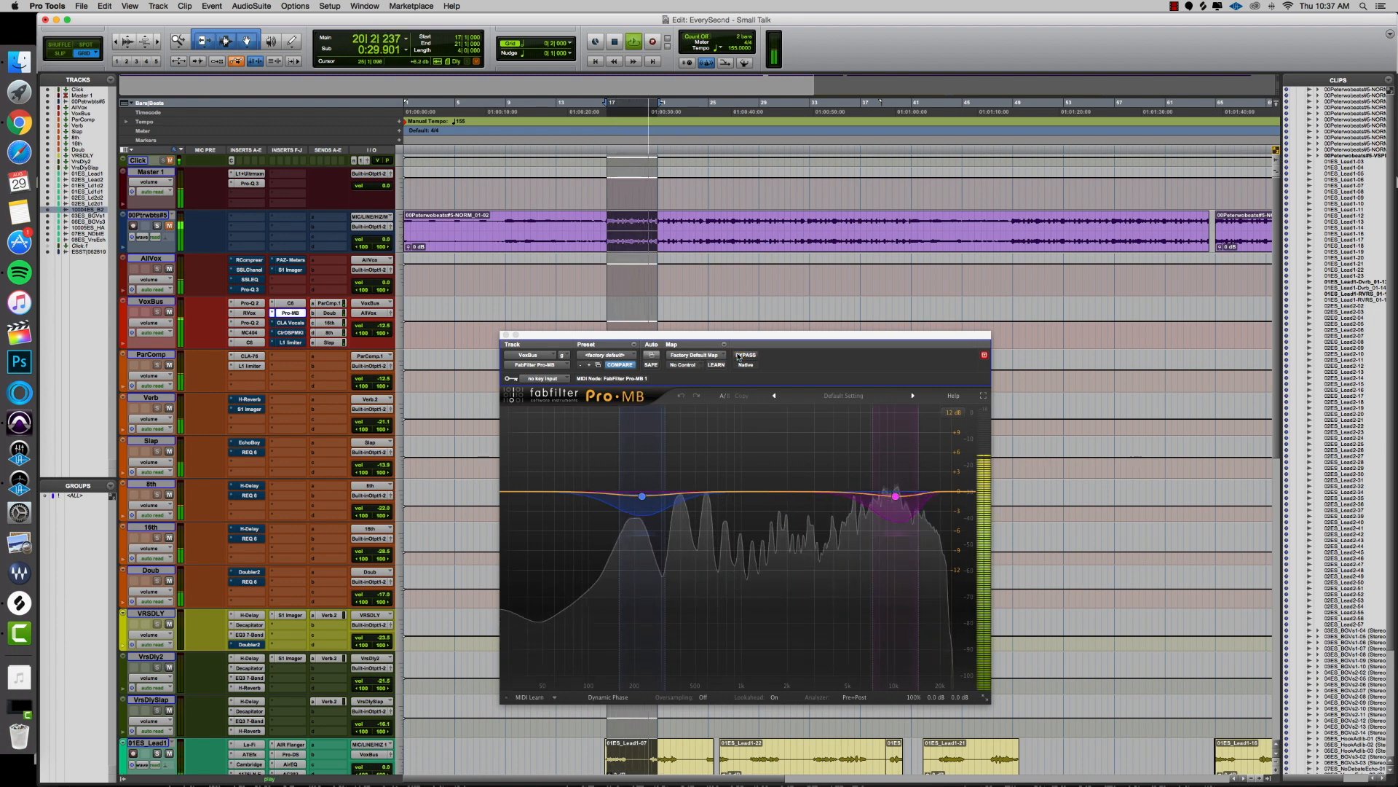
Step: Enable the CLA Vocals insert on VoxBus and play the selected bars comparing it bypassed and active
left_click(290, 323)
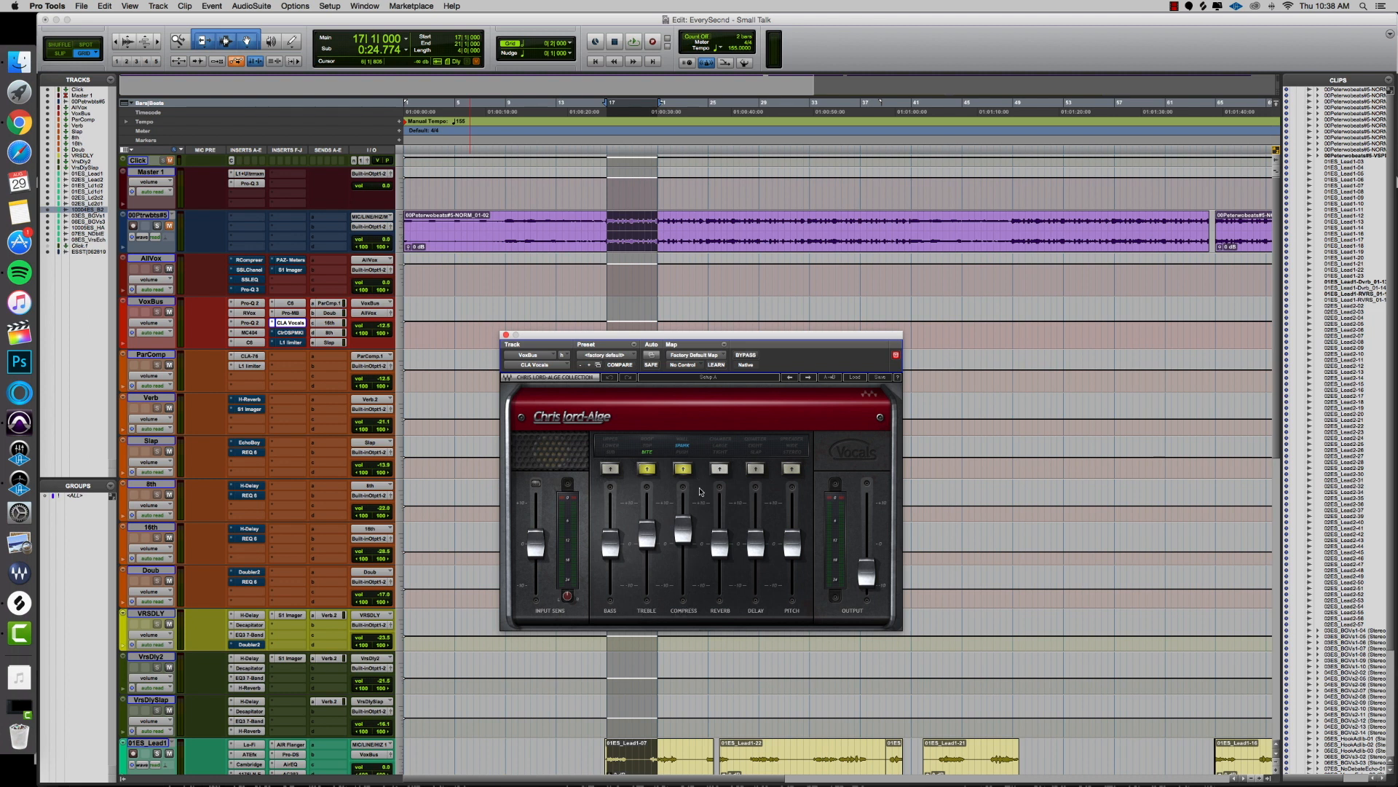
left_click(746, 355)
key("space")
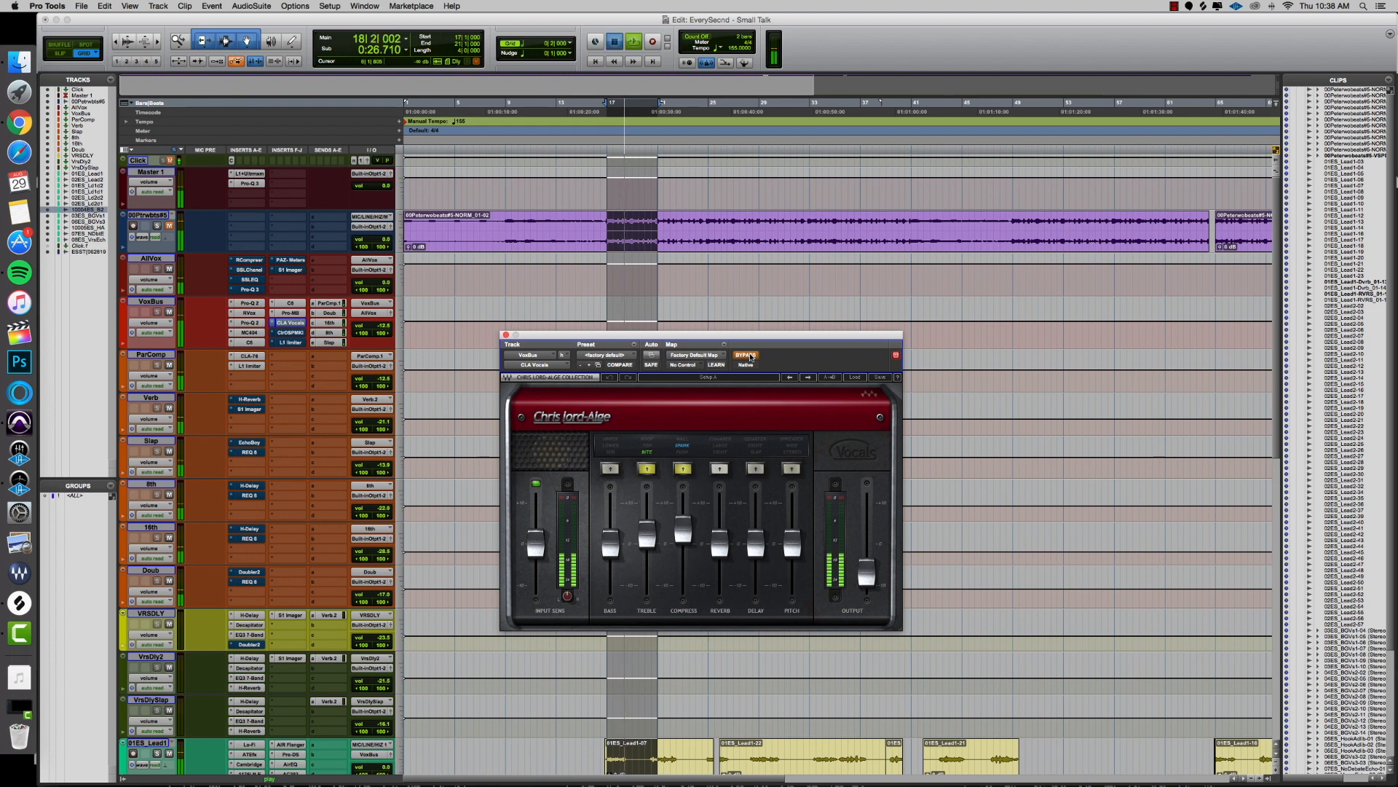
left_click(746, 355)
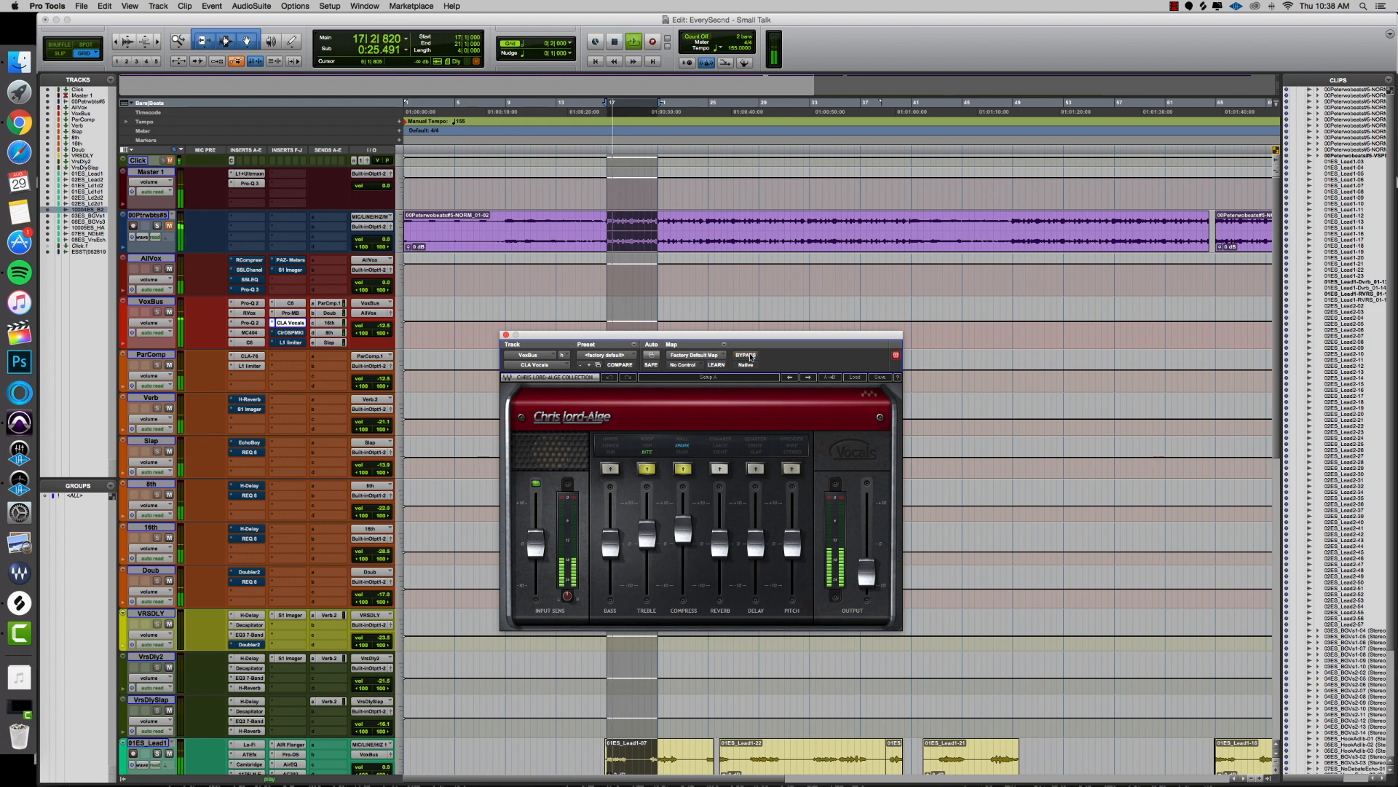
key("space")
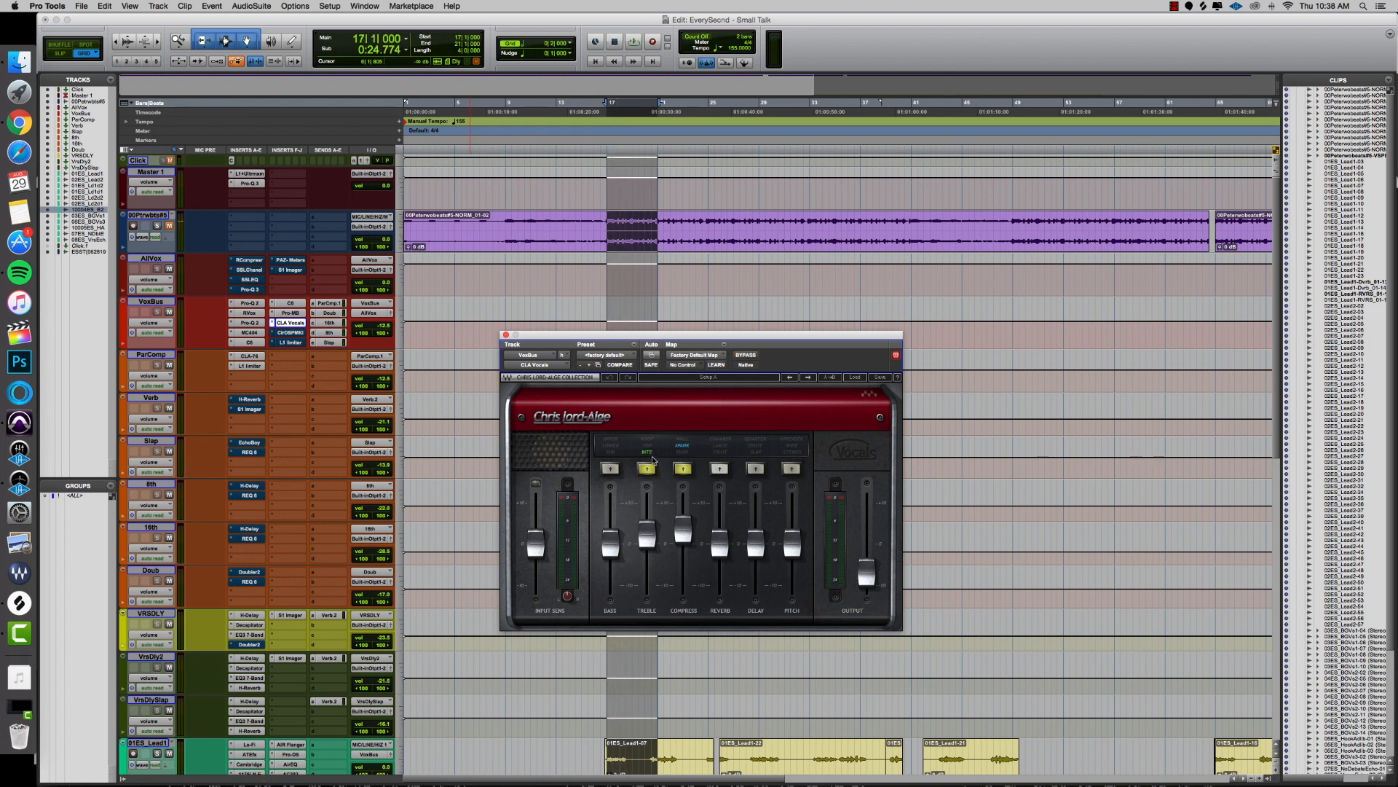
mouse_move(654, 529)
Step: Enable the Clariphonic parallel equalizer on VoxBus and play the selection comparing it bypassed and active
left_click(299, 335)
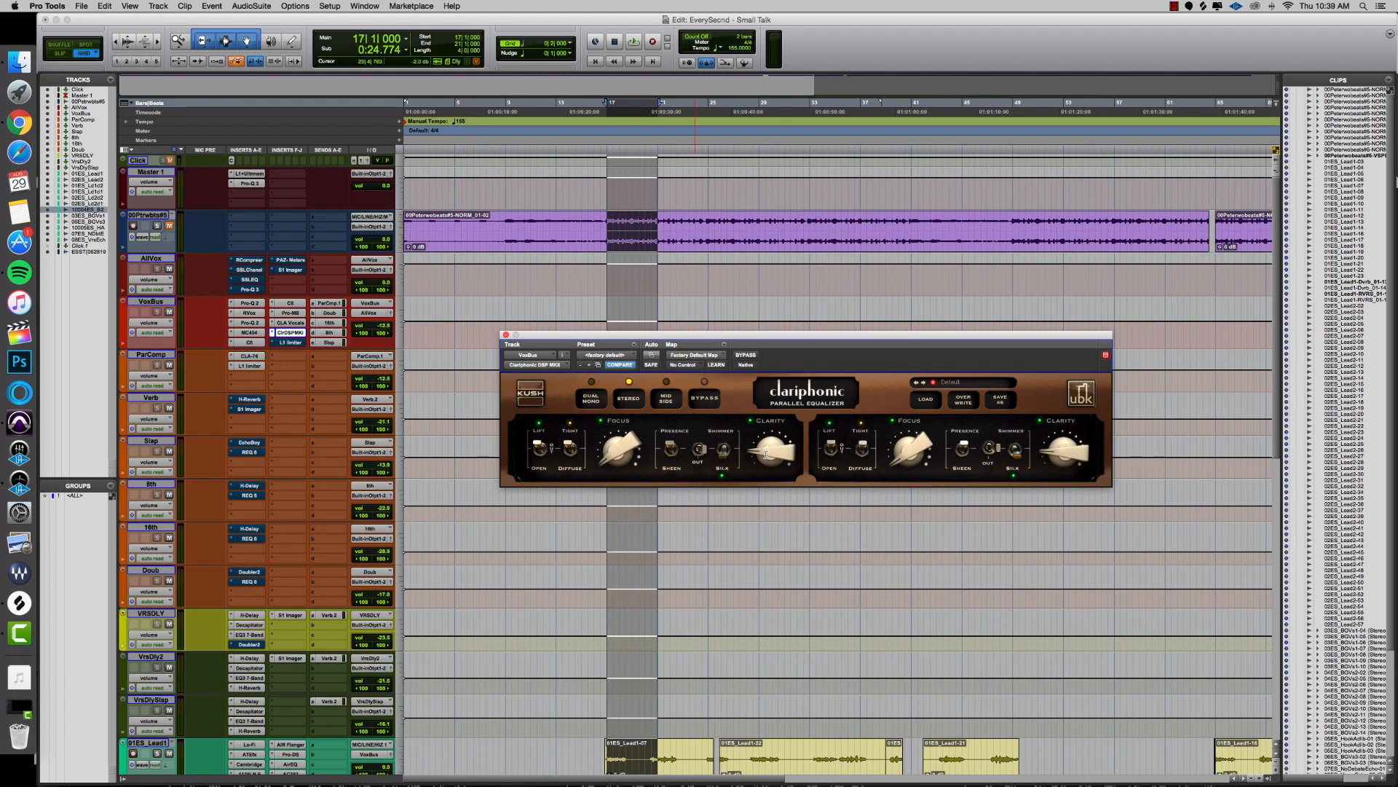
key("space")
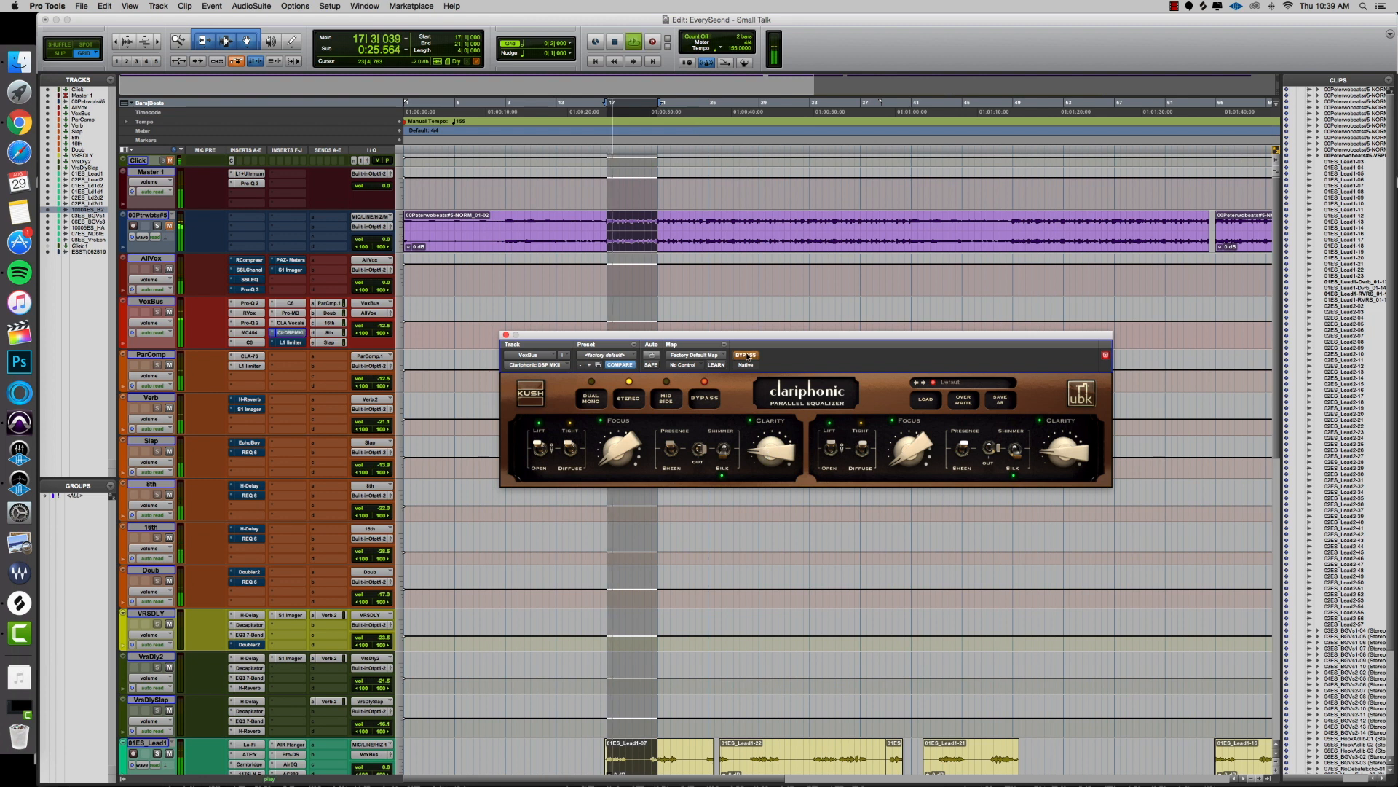
left_click(746, 355)
left_click(746, 355)
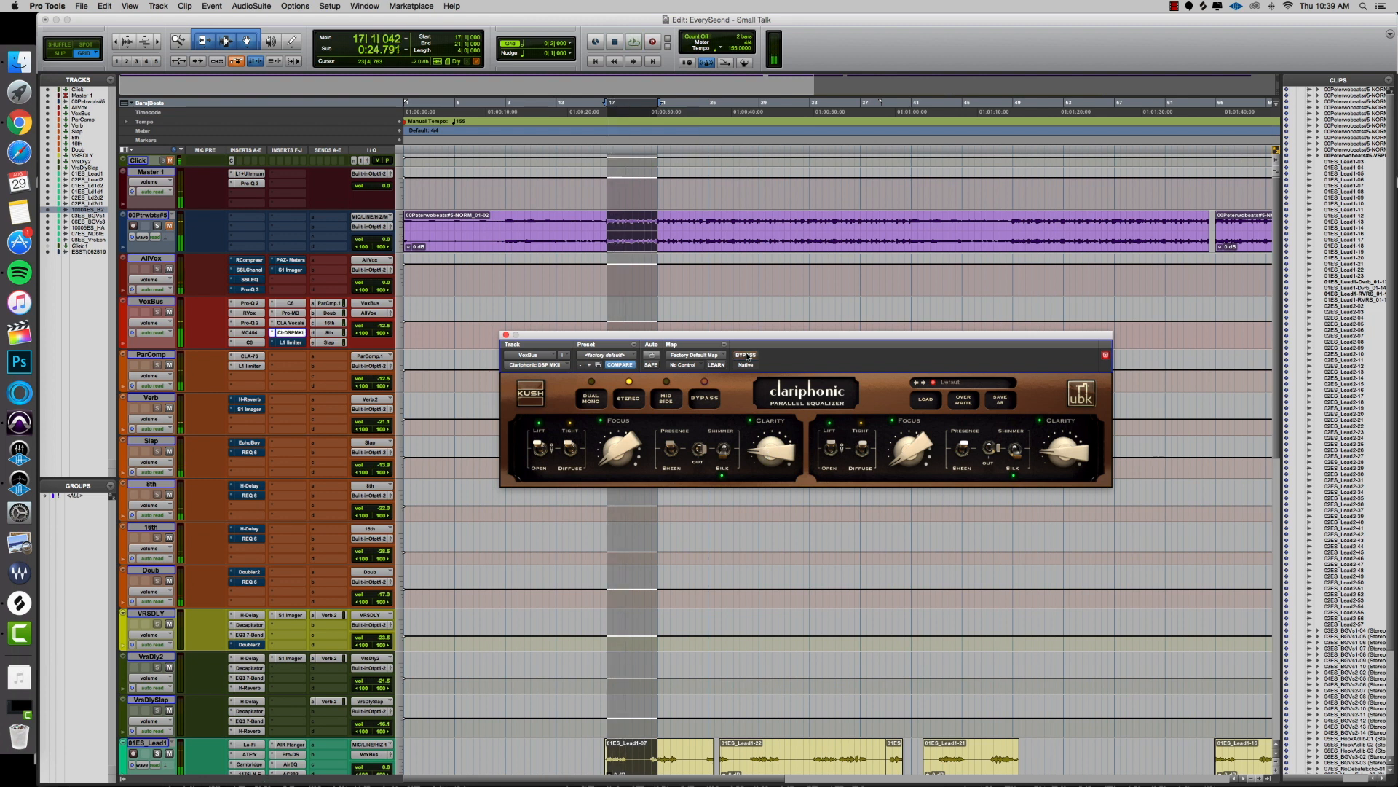
key("space")
key("space")
key("space")
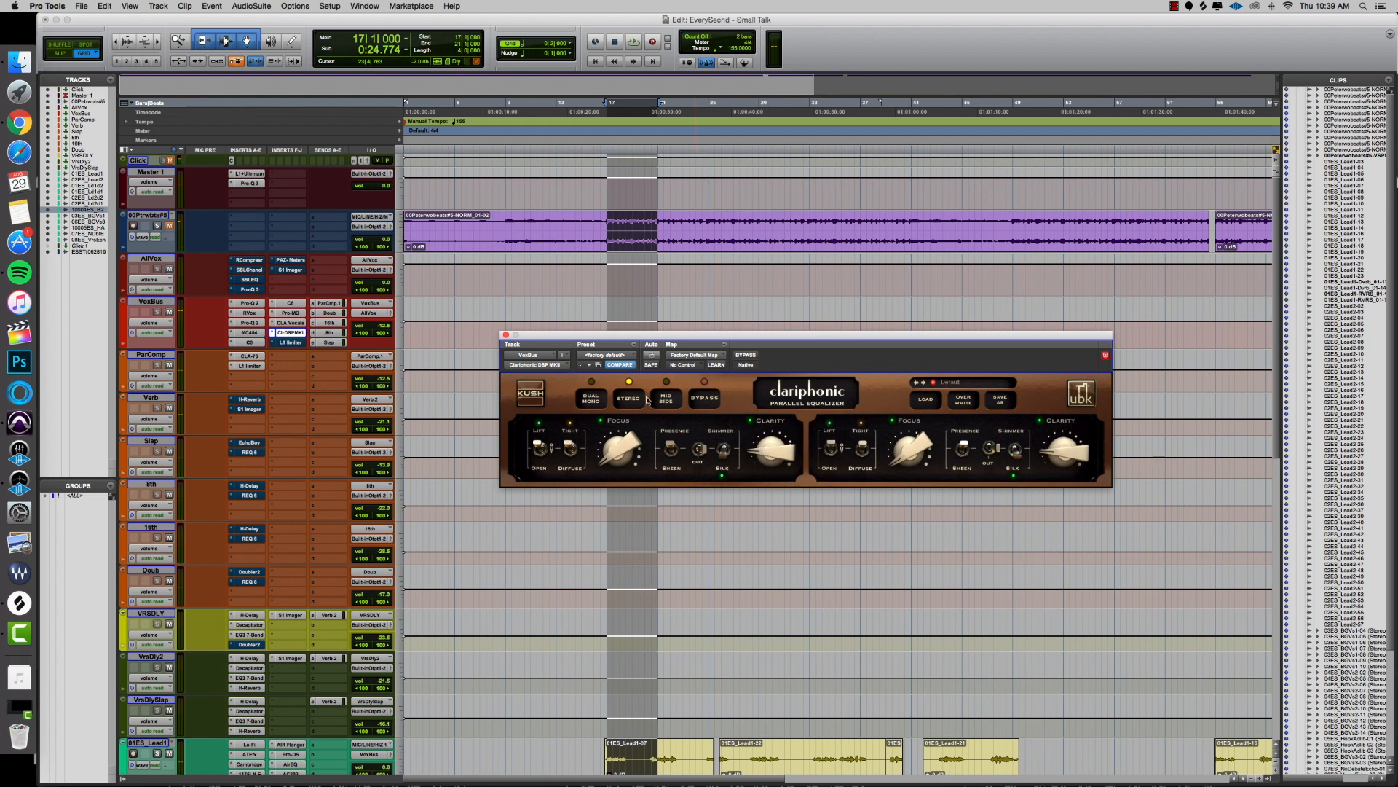
Step: Enable the L1 limiter on VoxBus and compare it bypassed and active while the selection plays
left_click(290, 342)
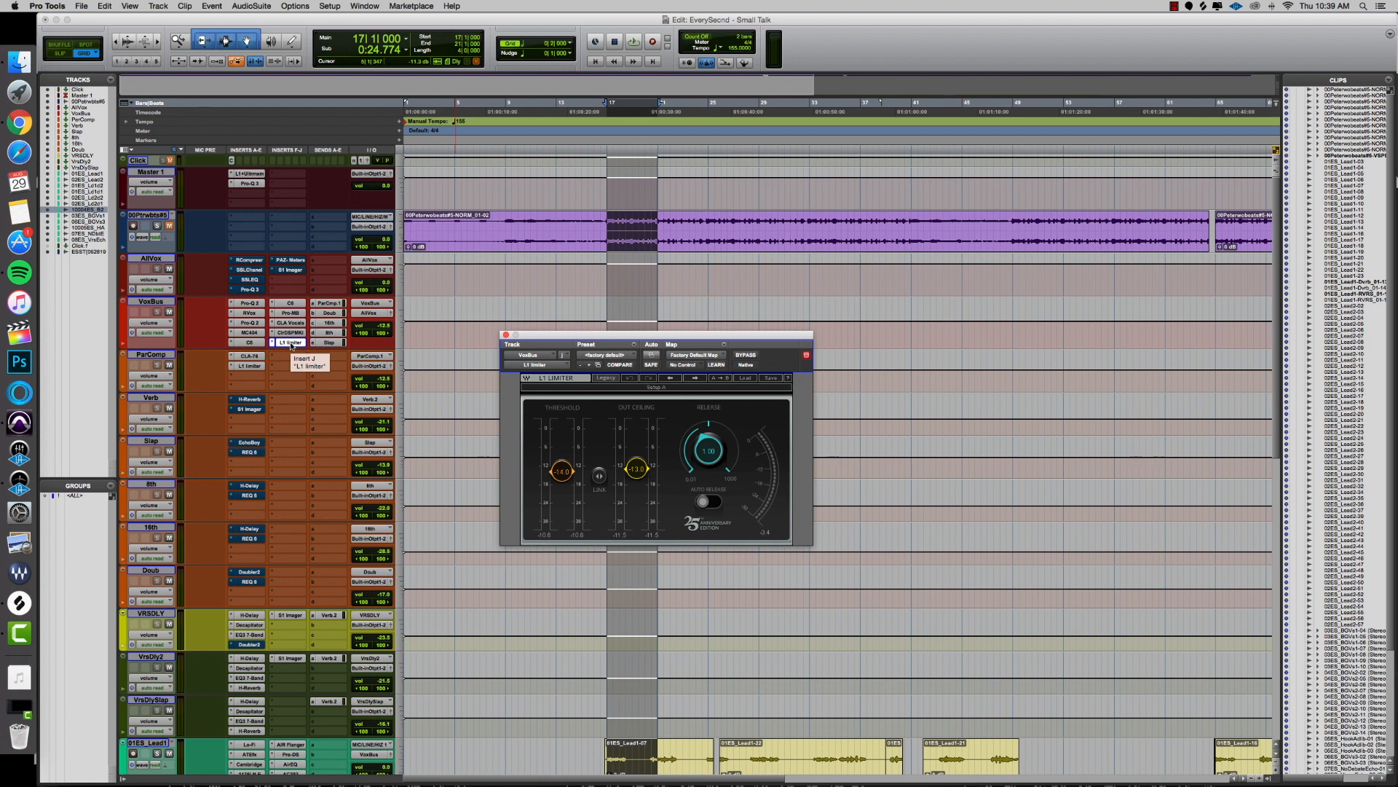
key("space")
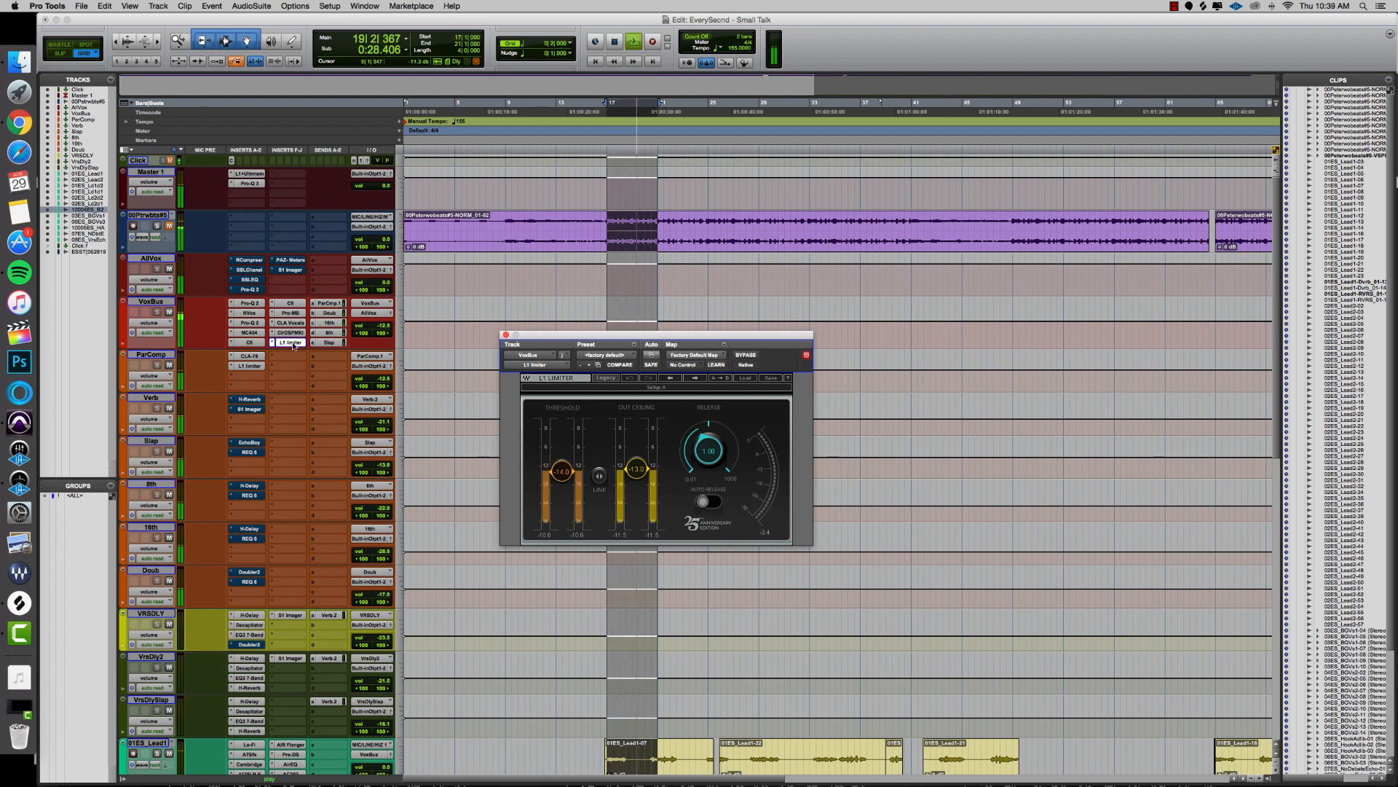
left_click(746, 355)
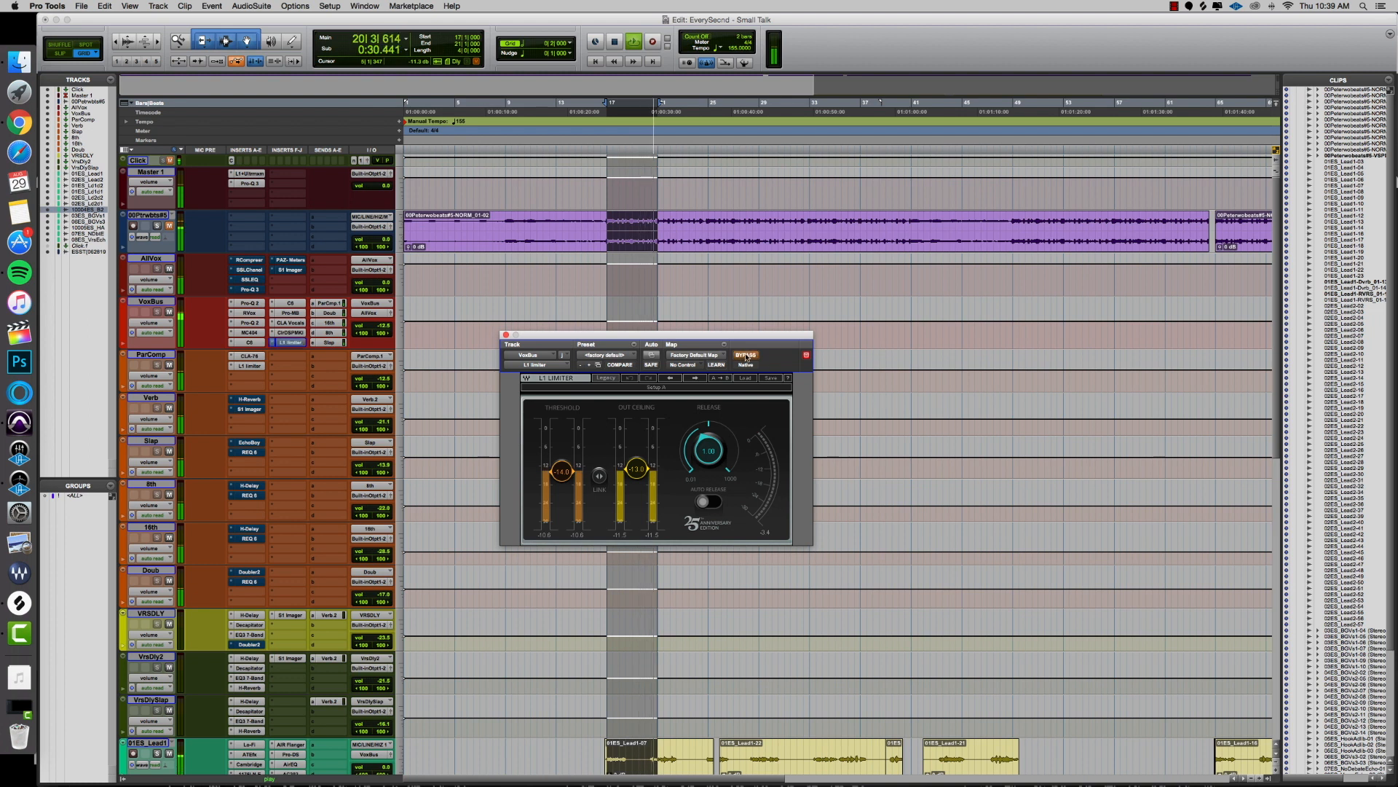
left_click(746, 355)
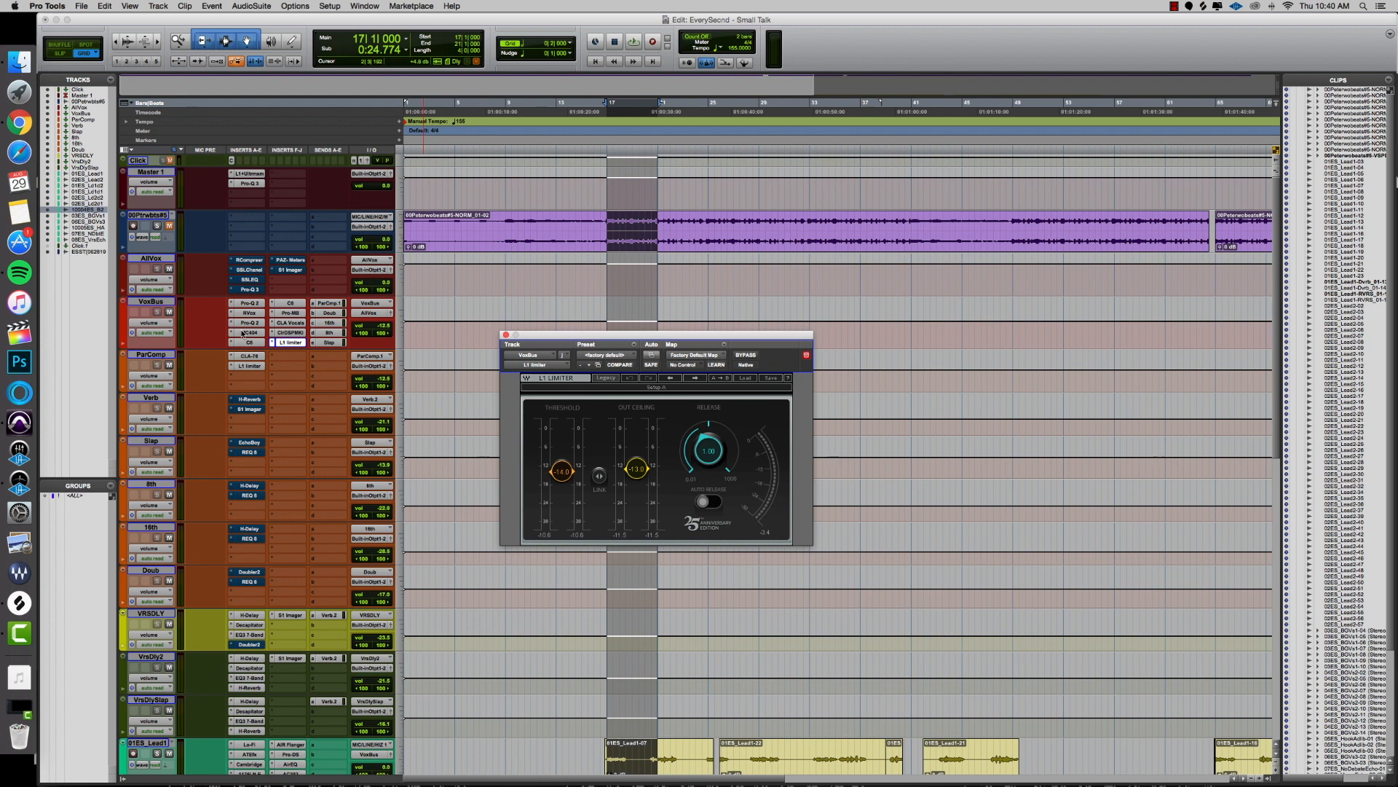
Step: Enable the Renaissance Compressor insert on AllVox and audition it over the selected bars
left_click(253, 265)
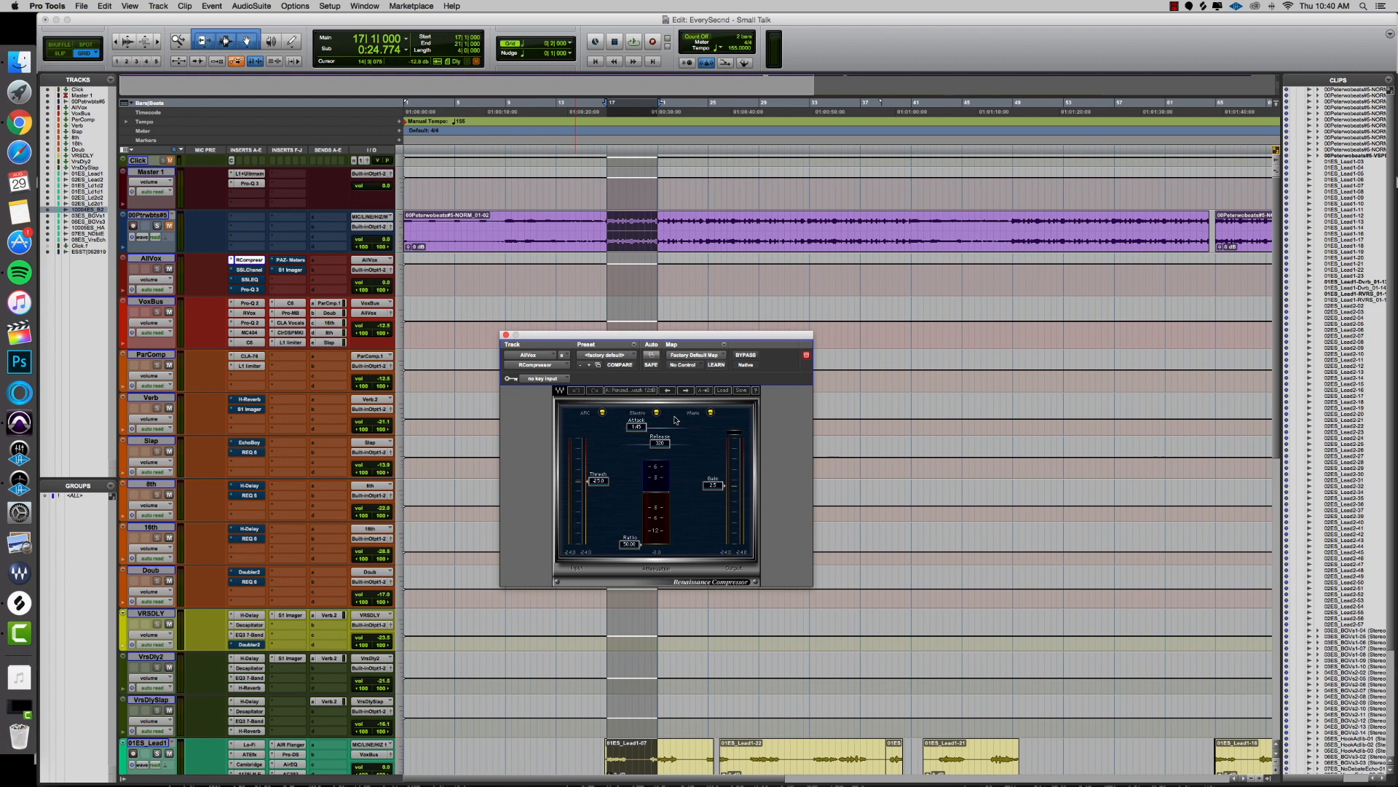
key("space")
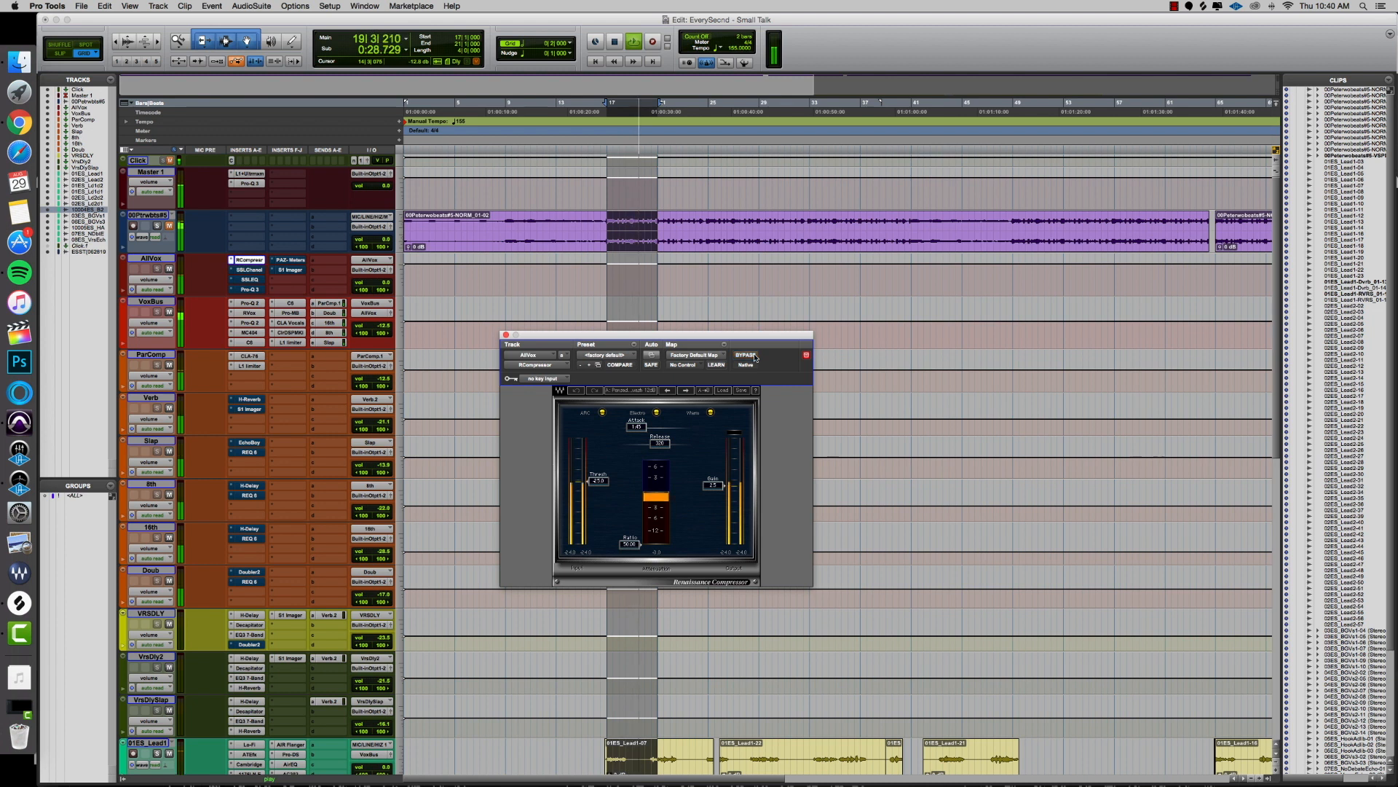
key("space")
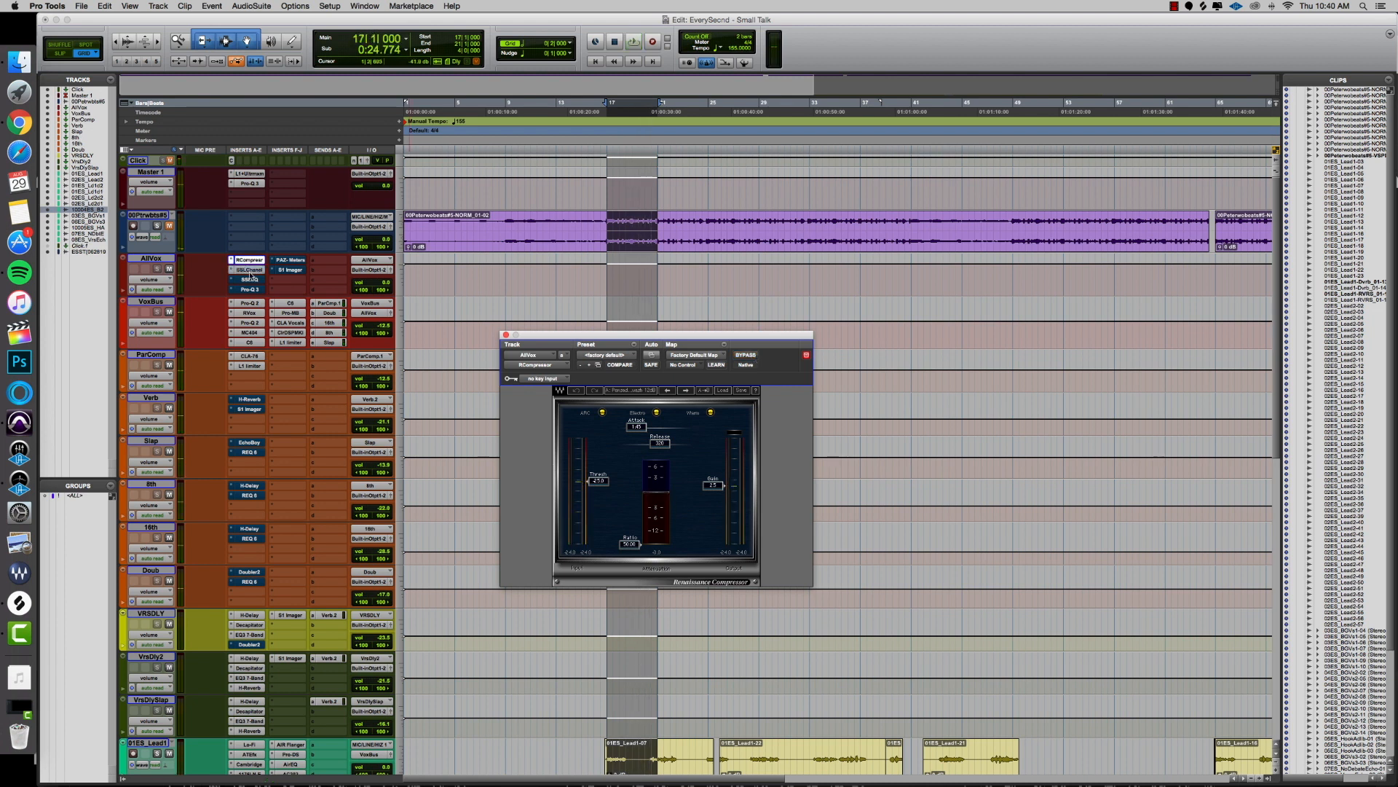
Step: Enable the SSLChannel insert on AllVox, review its filter and EQ settings, and compare it bypassed and active during playback
left_click(250, 271)
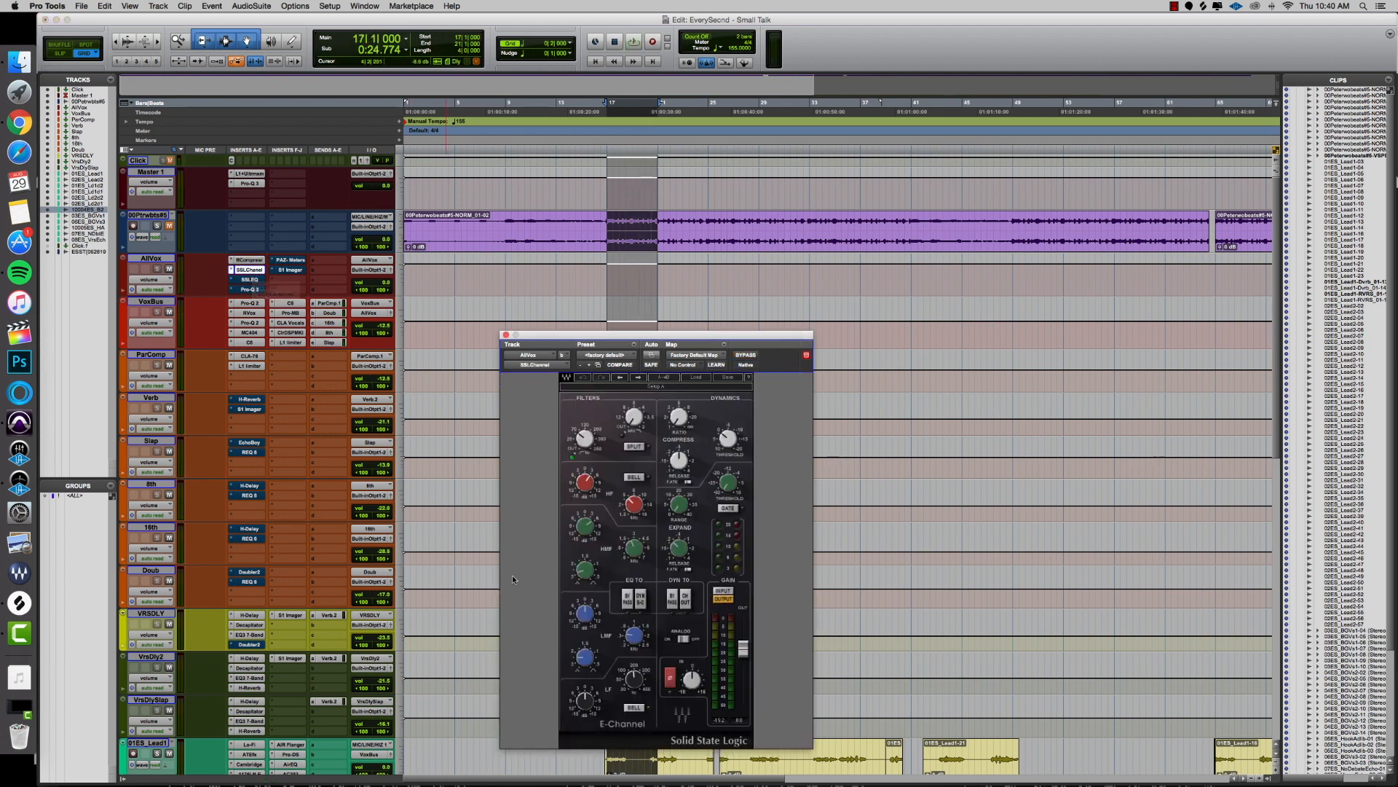
mouse_move(586, 439)
mouse_move(584, 482)
key("space")
left_click(746, 356)
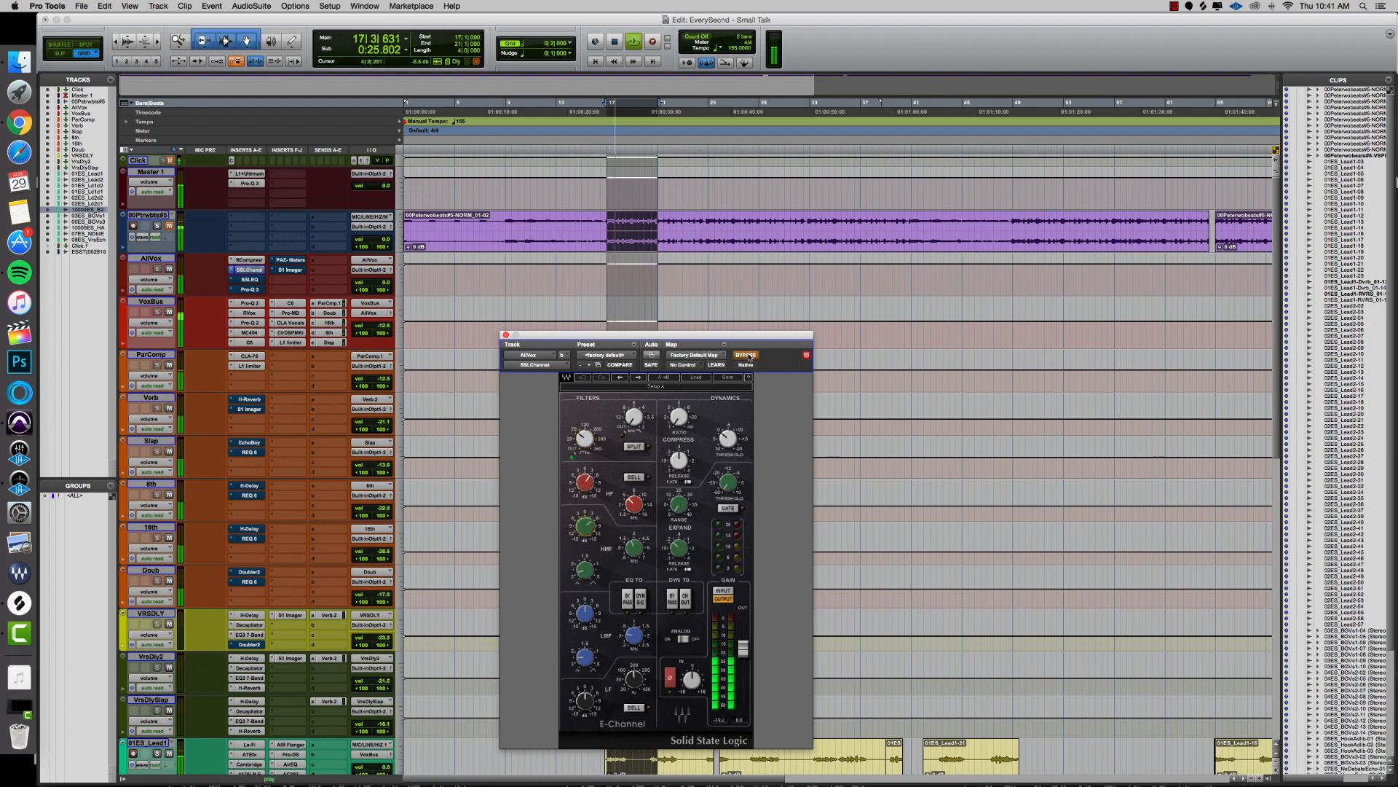
key("space")
left_click(747, 355)
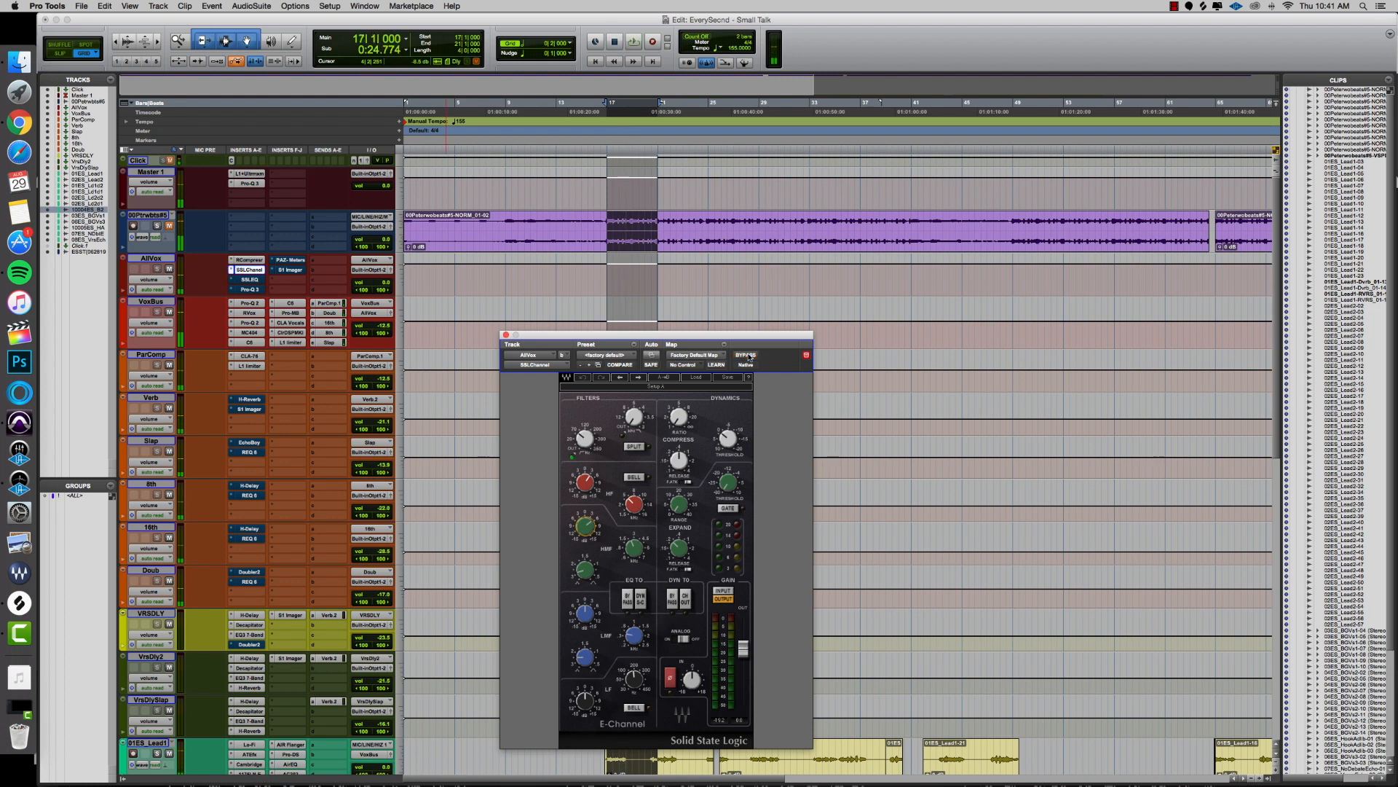
Step: Audition the selected bars again with SSLChannel active on AllVox
key("space")
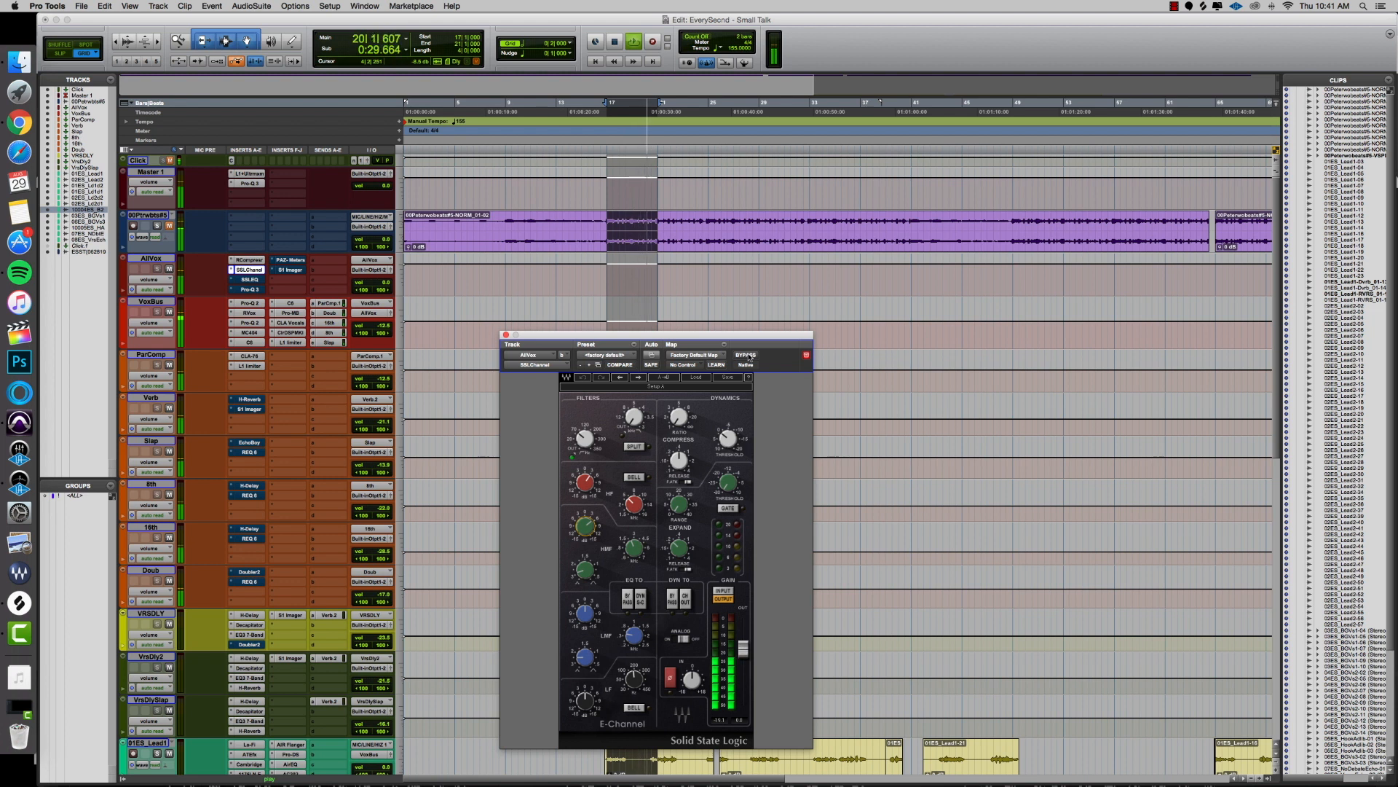
key("space")
Step: Enable the SSLEQ insert on AllVox, compare it bypassed and active during playback, and review its LMF and HMF settings
left_click(250, 280)
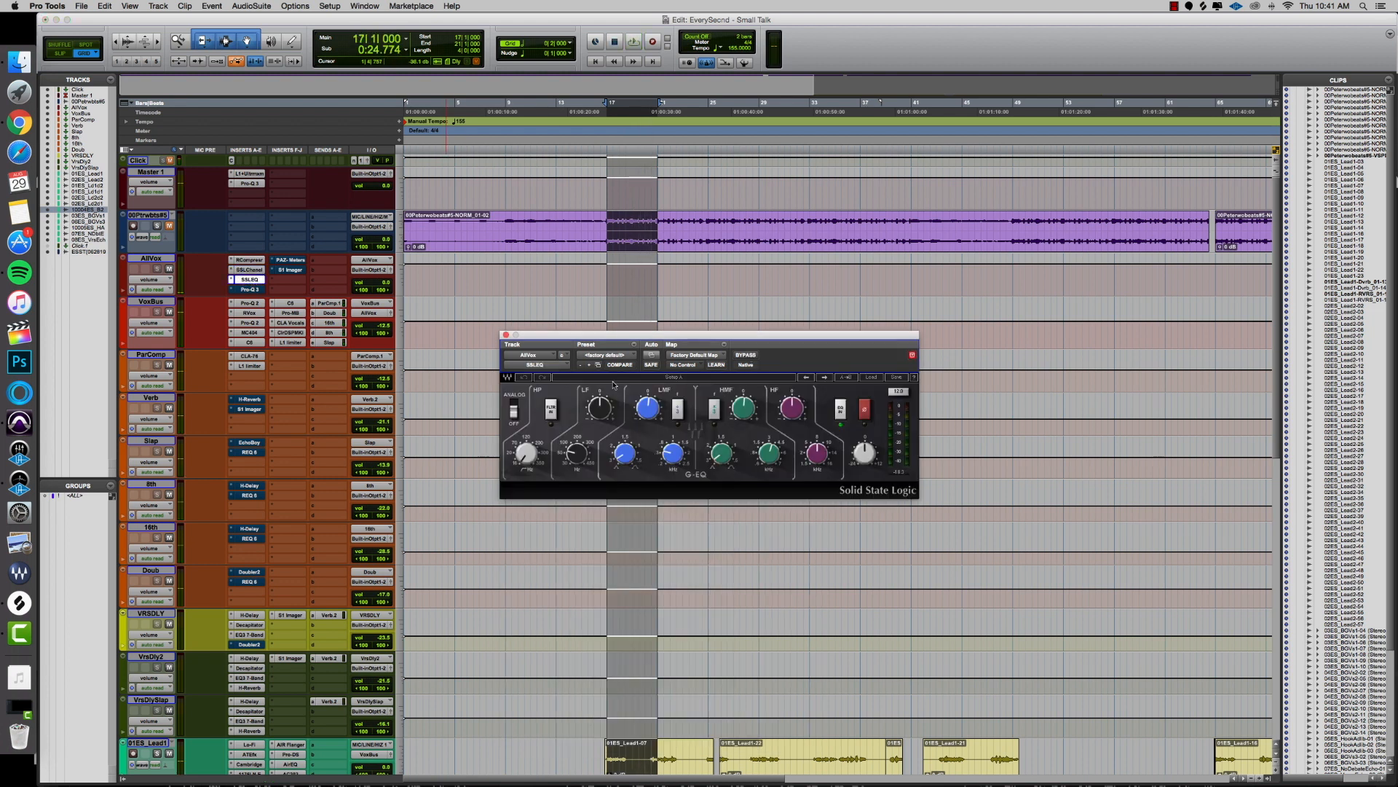
mouse_move(648, 412)
mouse_move(673, 453)
key("space")
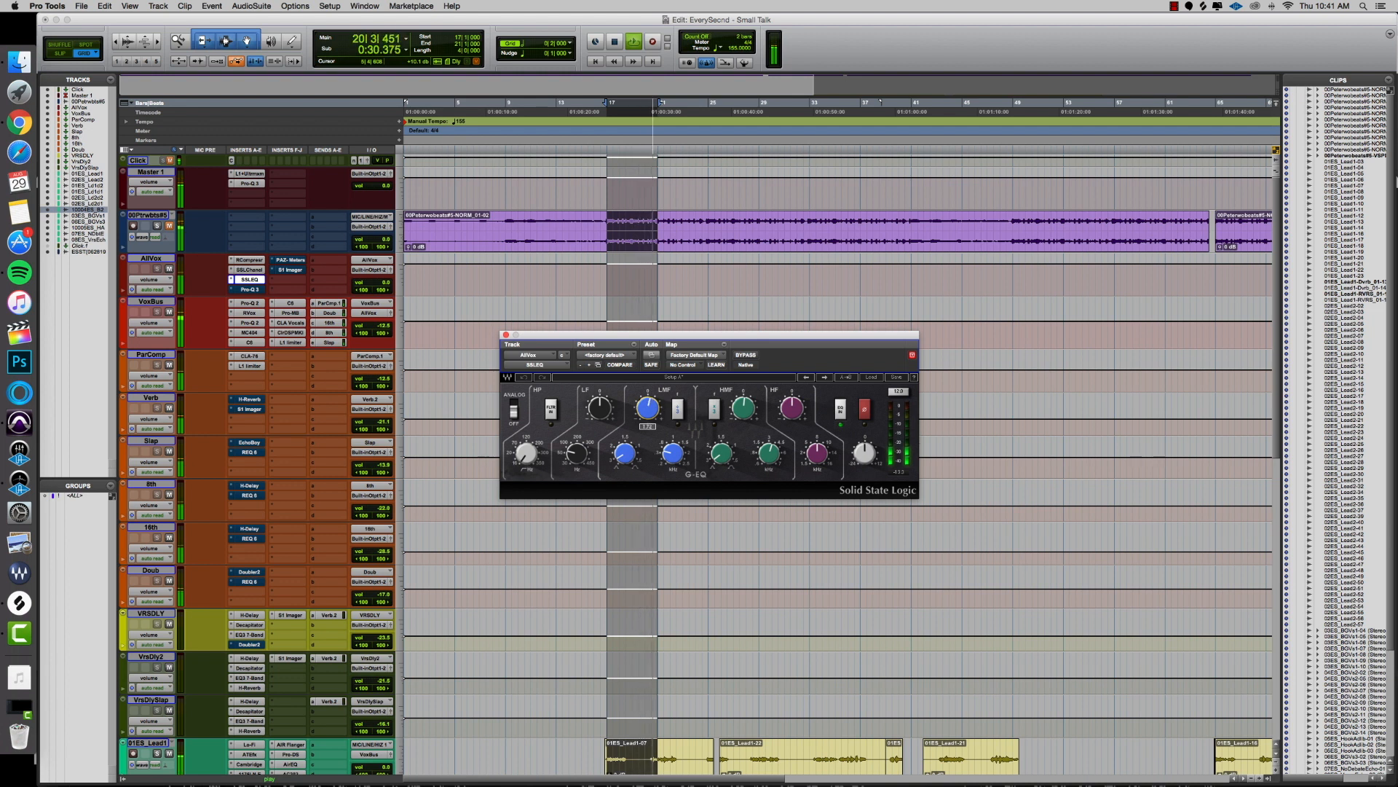
key("space")
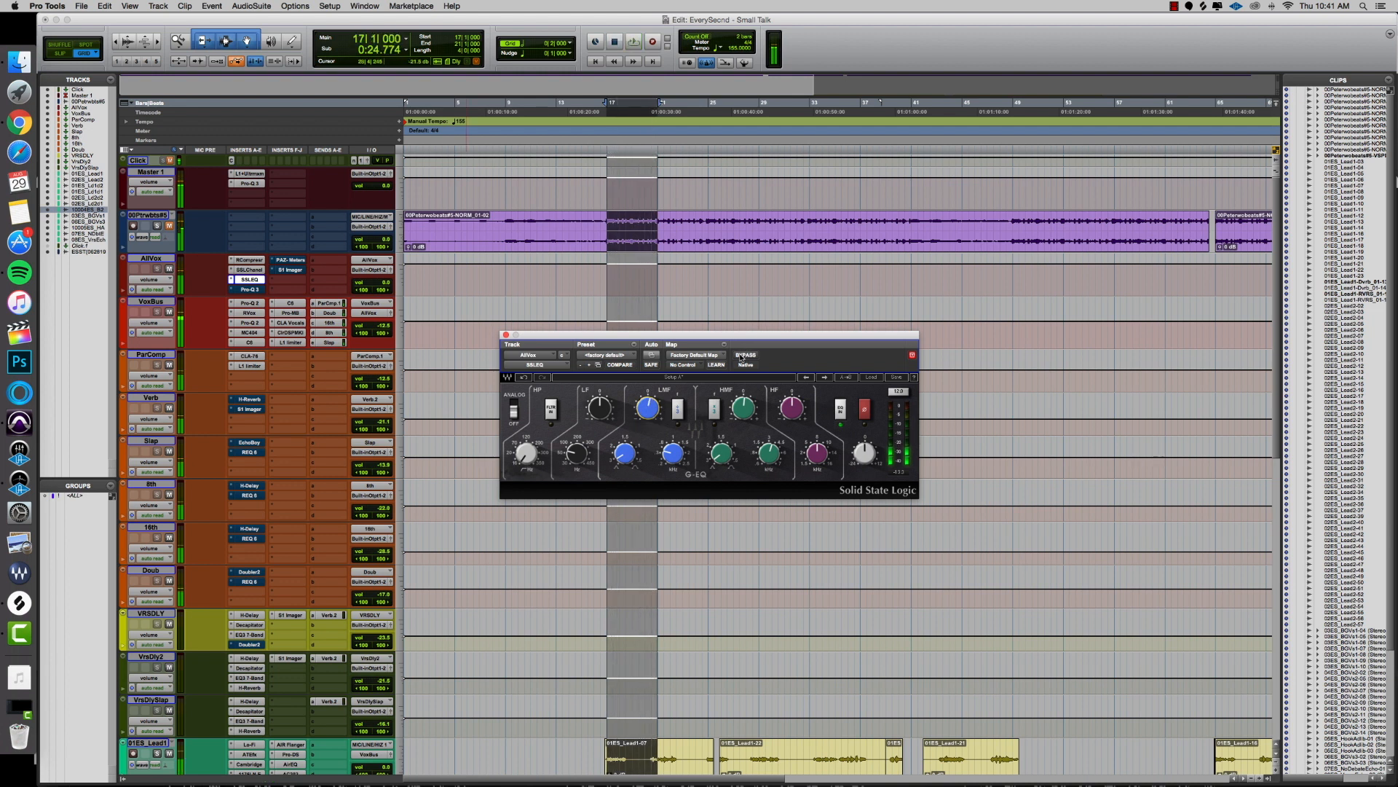
left_click(740, 357)
key("space")
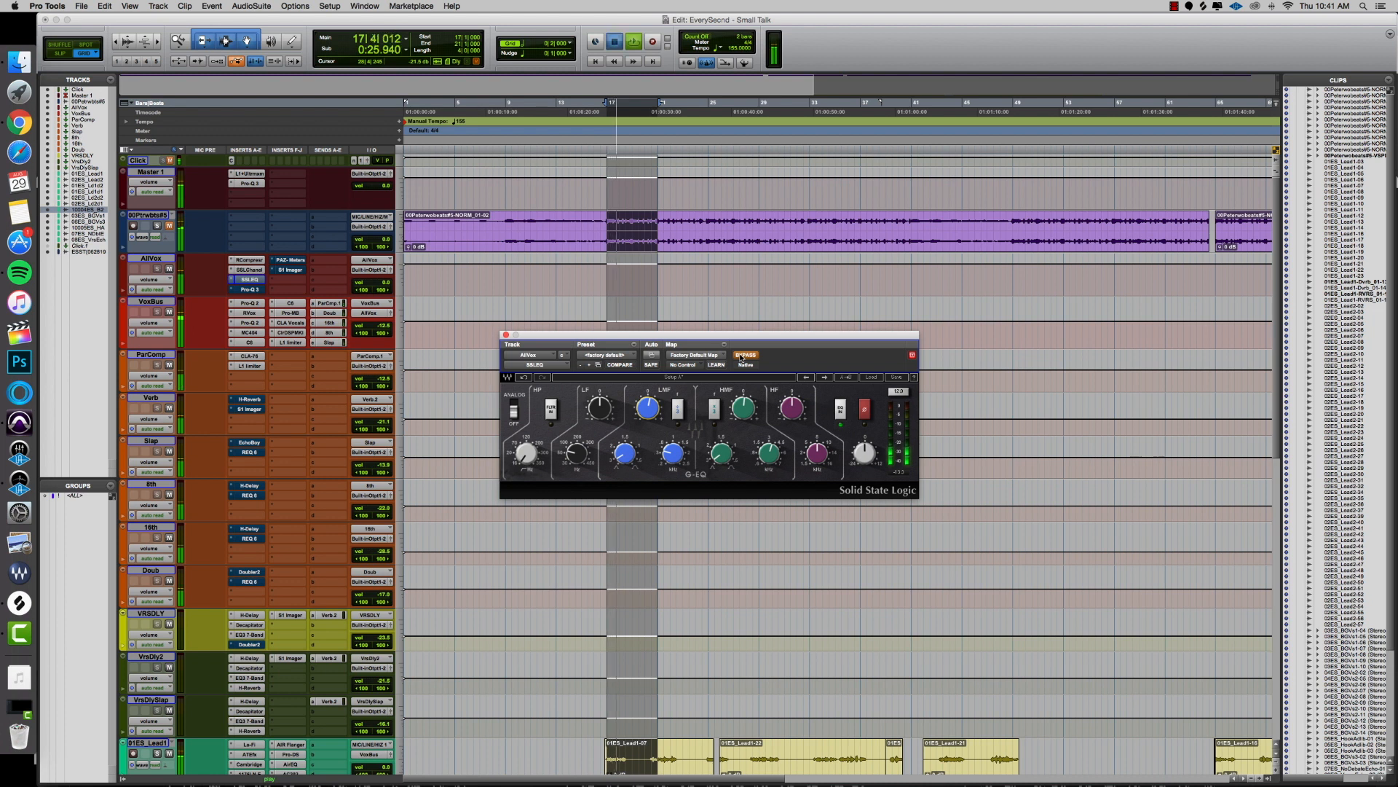
left_click(741, 356)
key("space")
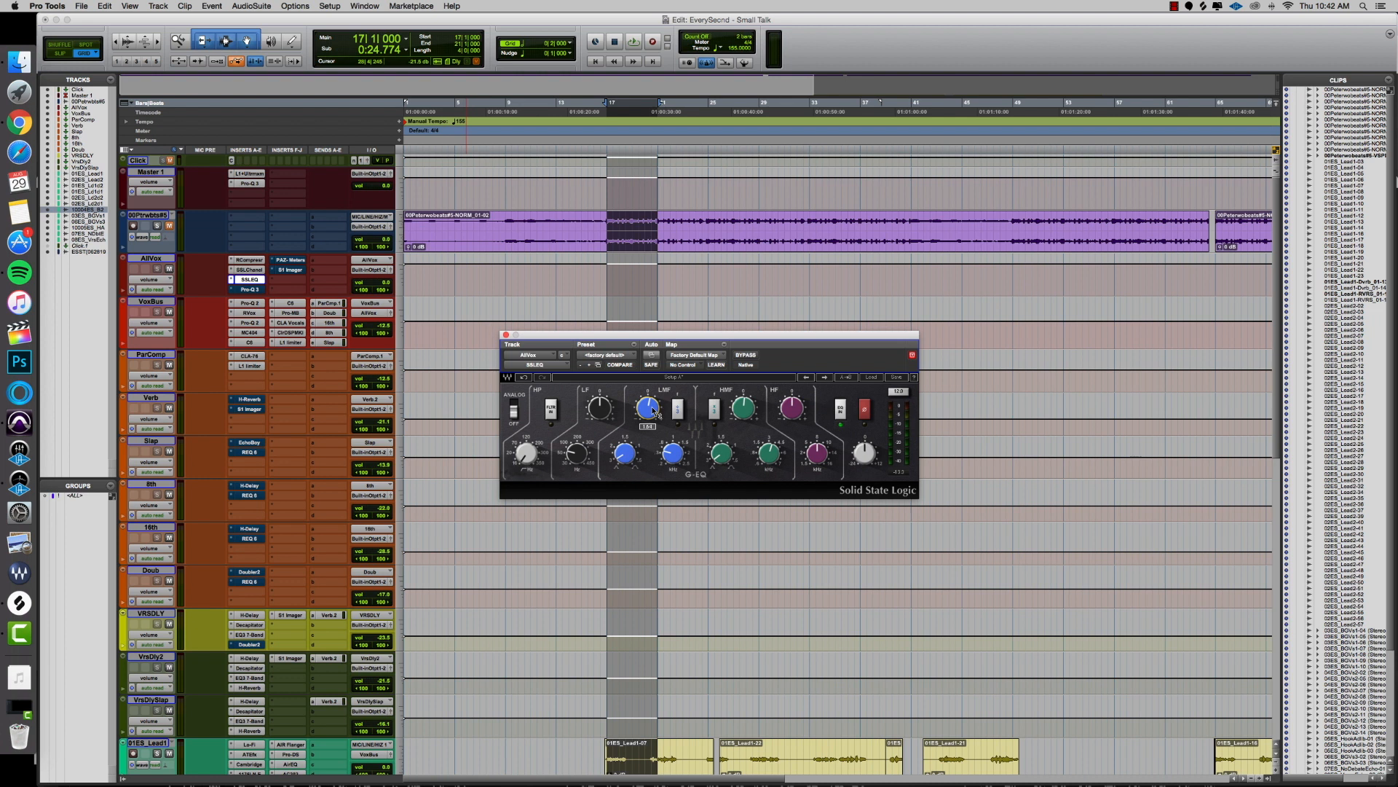
left_click_drag(655, 414, 655, 419)
mouse_move(743, 408)
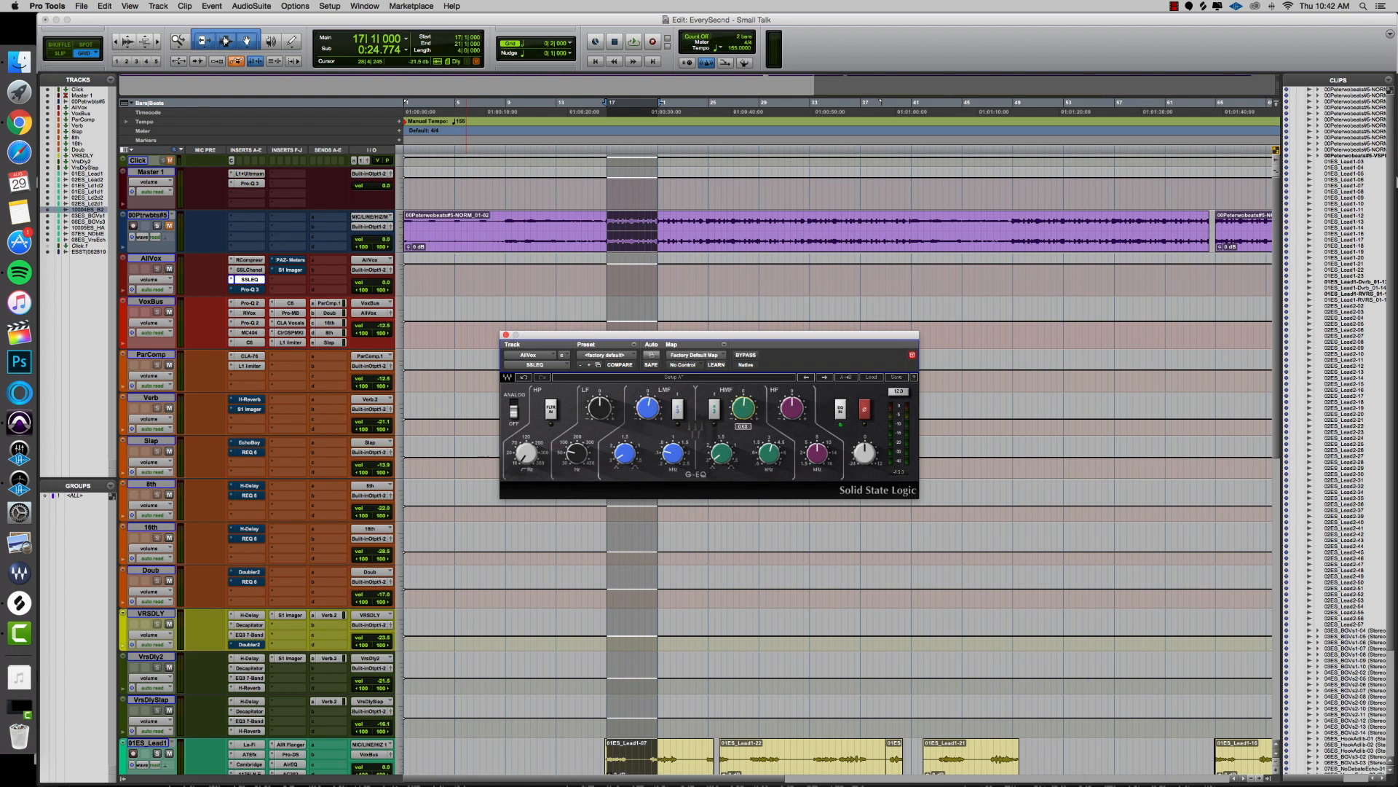
Step: Enable the FabFilter Pro-Q 3 insert on AllVox and compare it bypassed and active while the selection plays
left_click(248, 289)
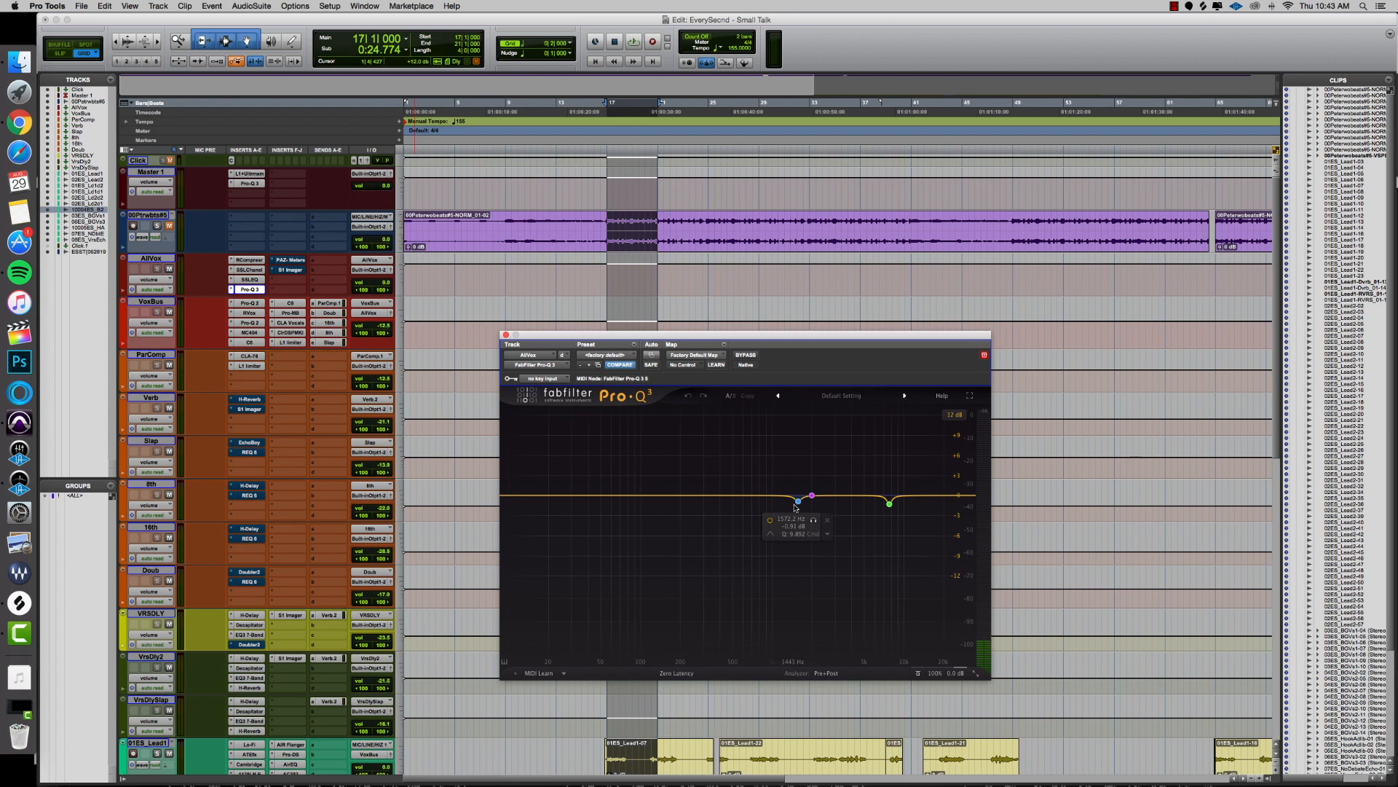
left_click(745, 355)
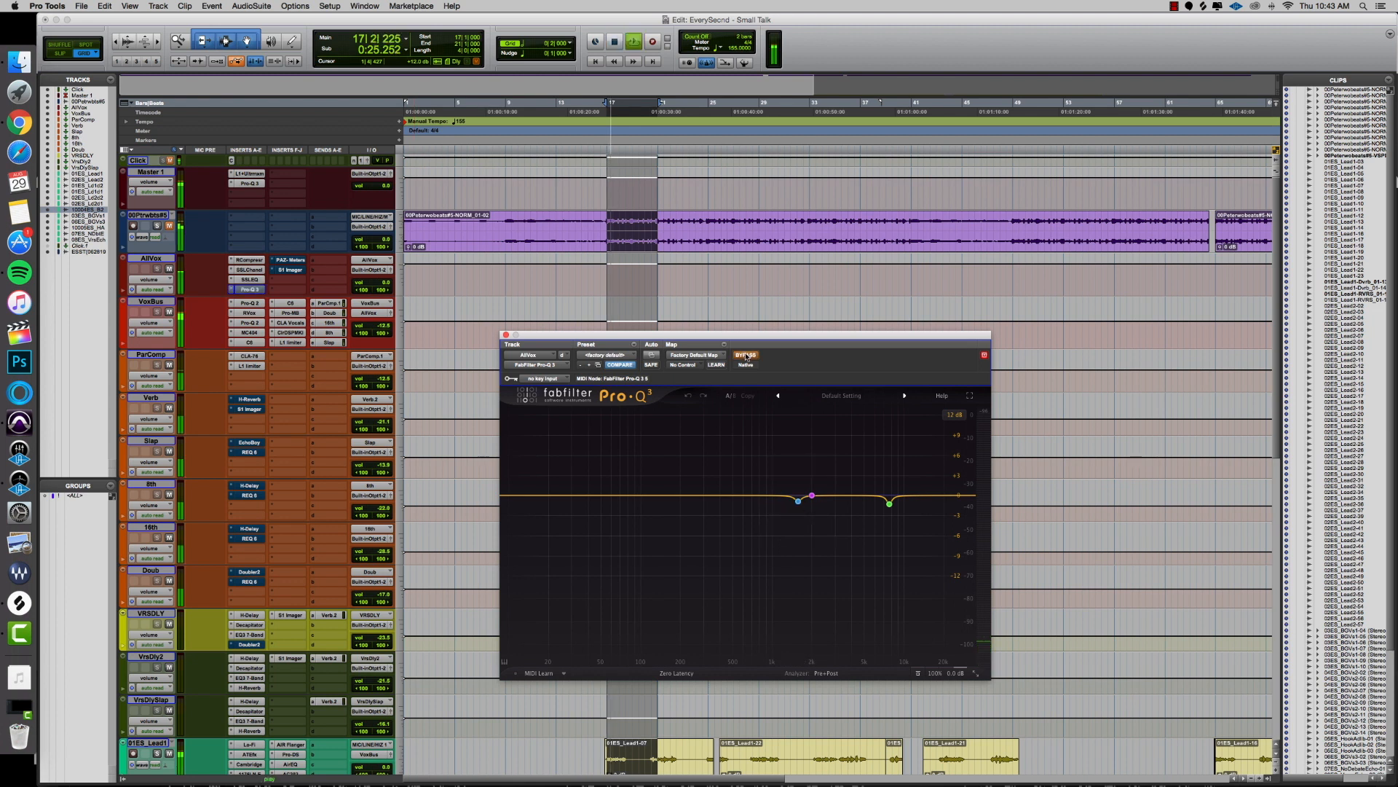
left_click(744, 355)
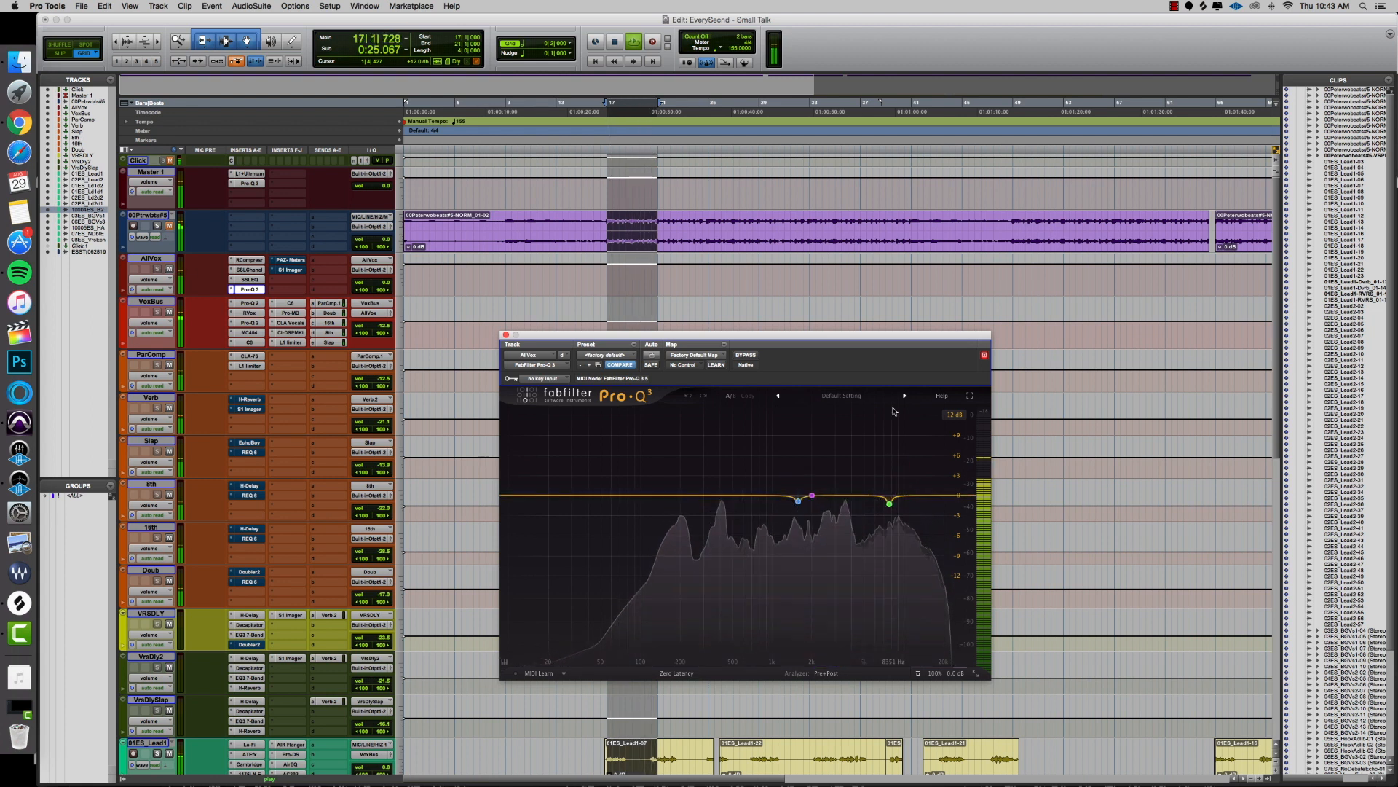
key("space")
Step: View the PAZ Meters on AllVox and enable the S1 Imager insert that follows it
left_click(295, 262)
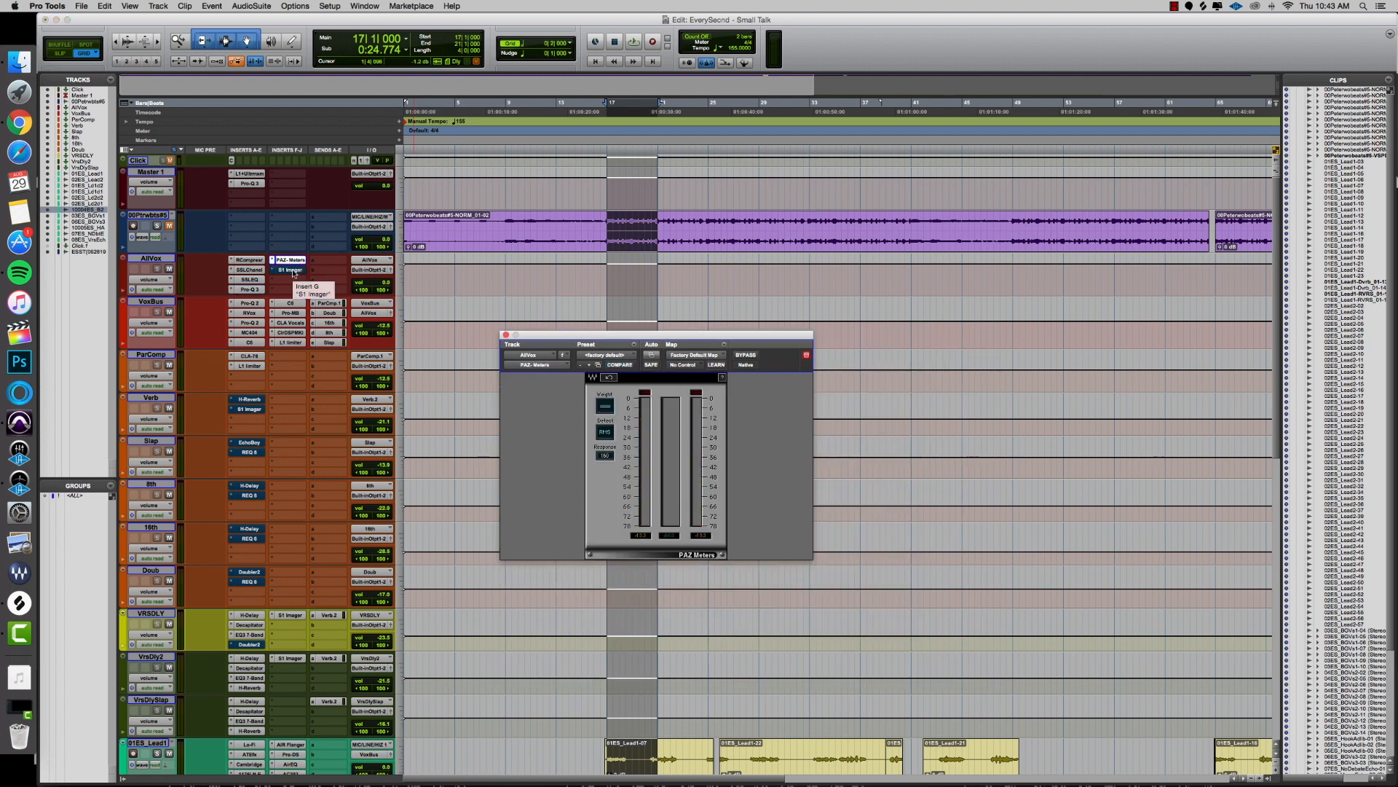
left_click(295, 271)
left_click(506, 335)
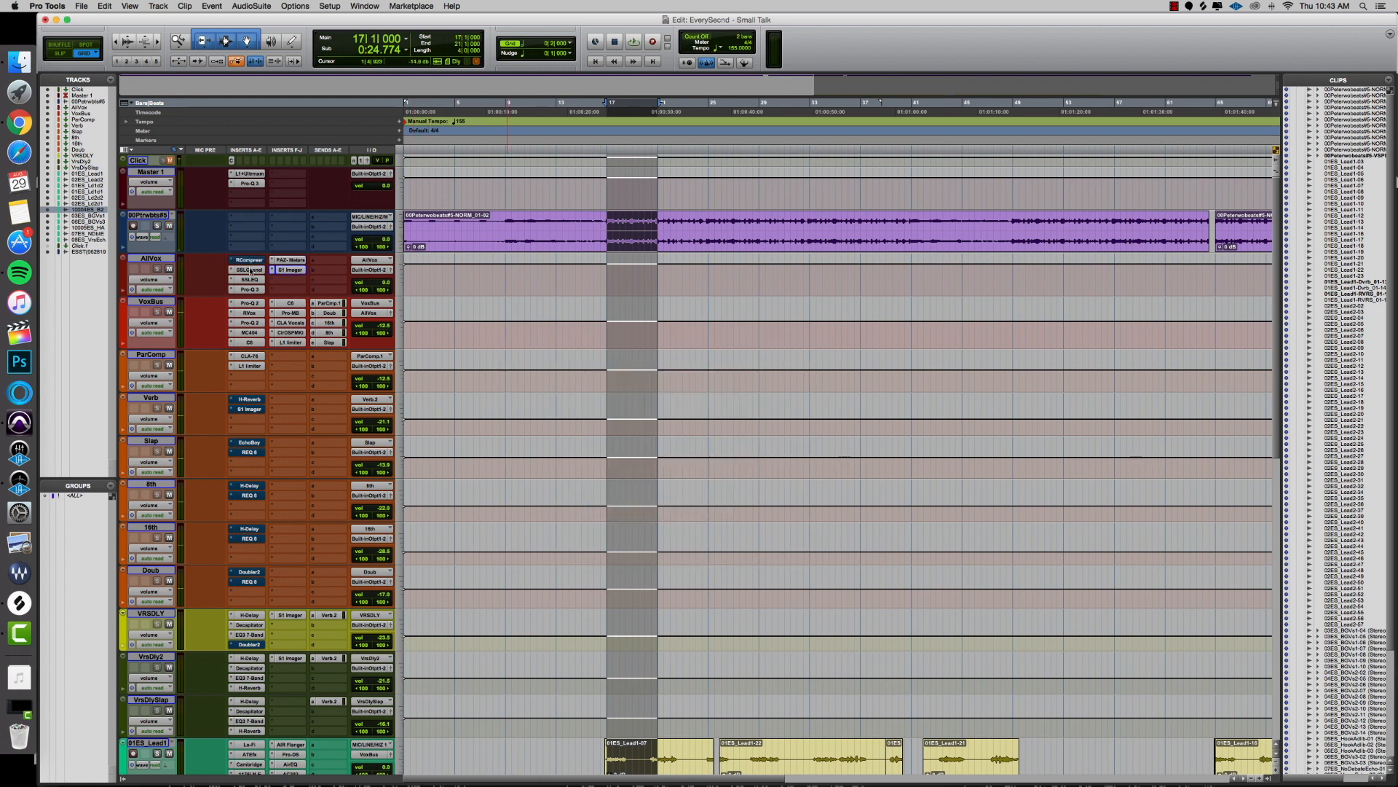
Step: Play the selection with all AllVox and VoxBus inserts bypassed, and again with all of them active
key("space")
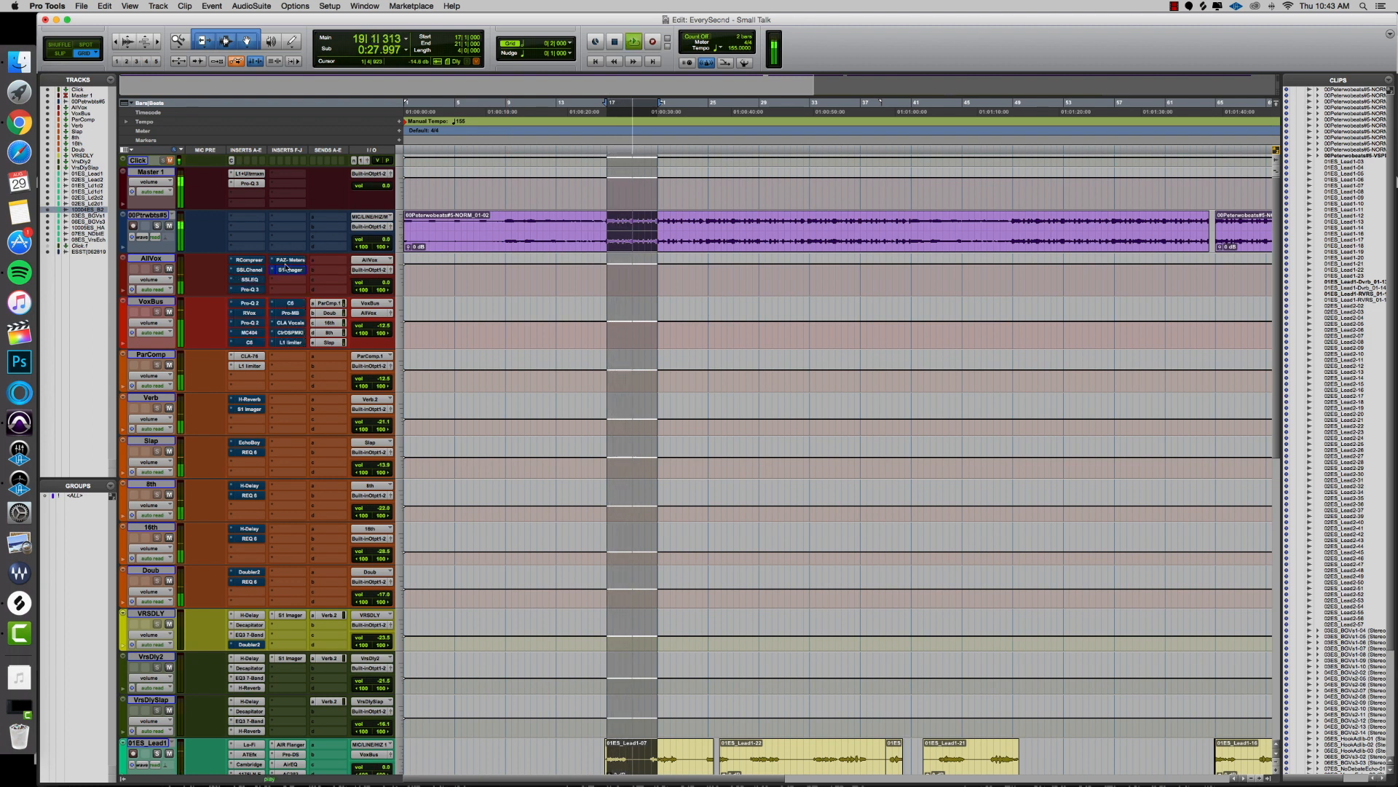
key("space")
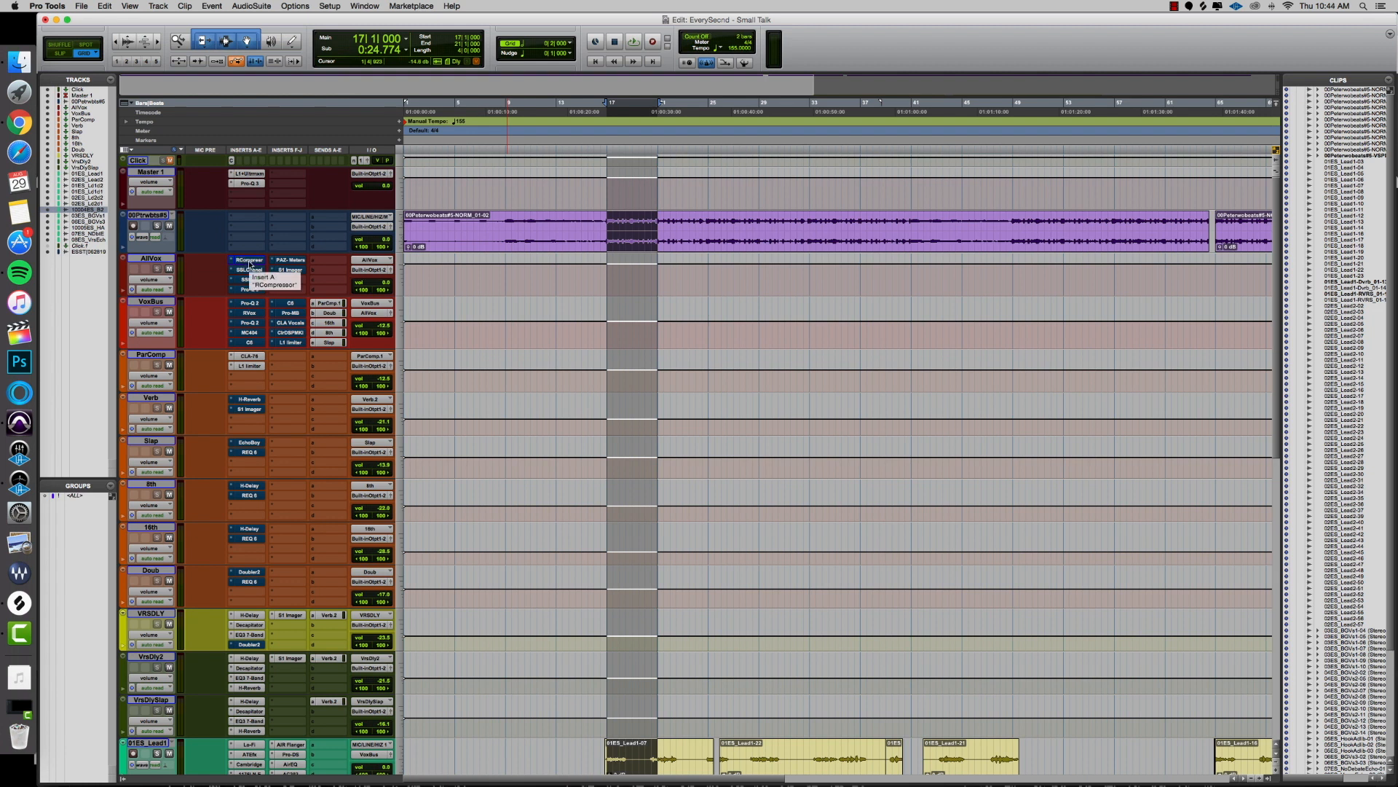
key("space")
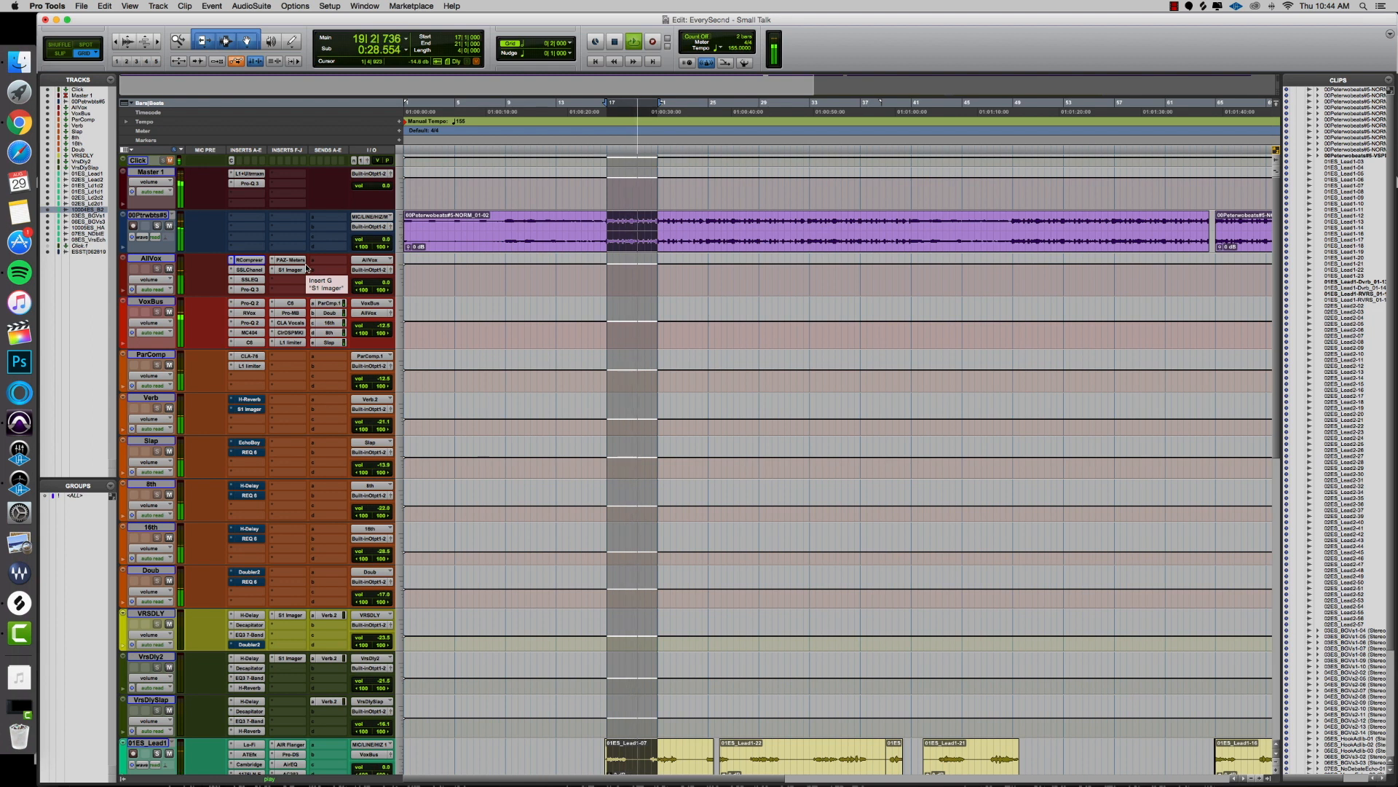
key("space")
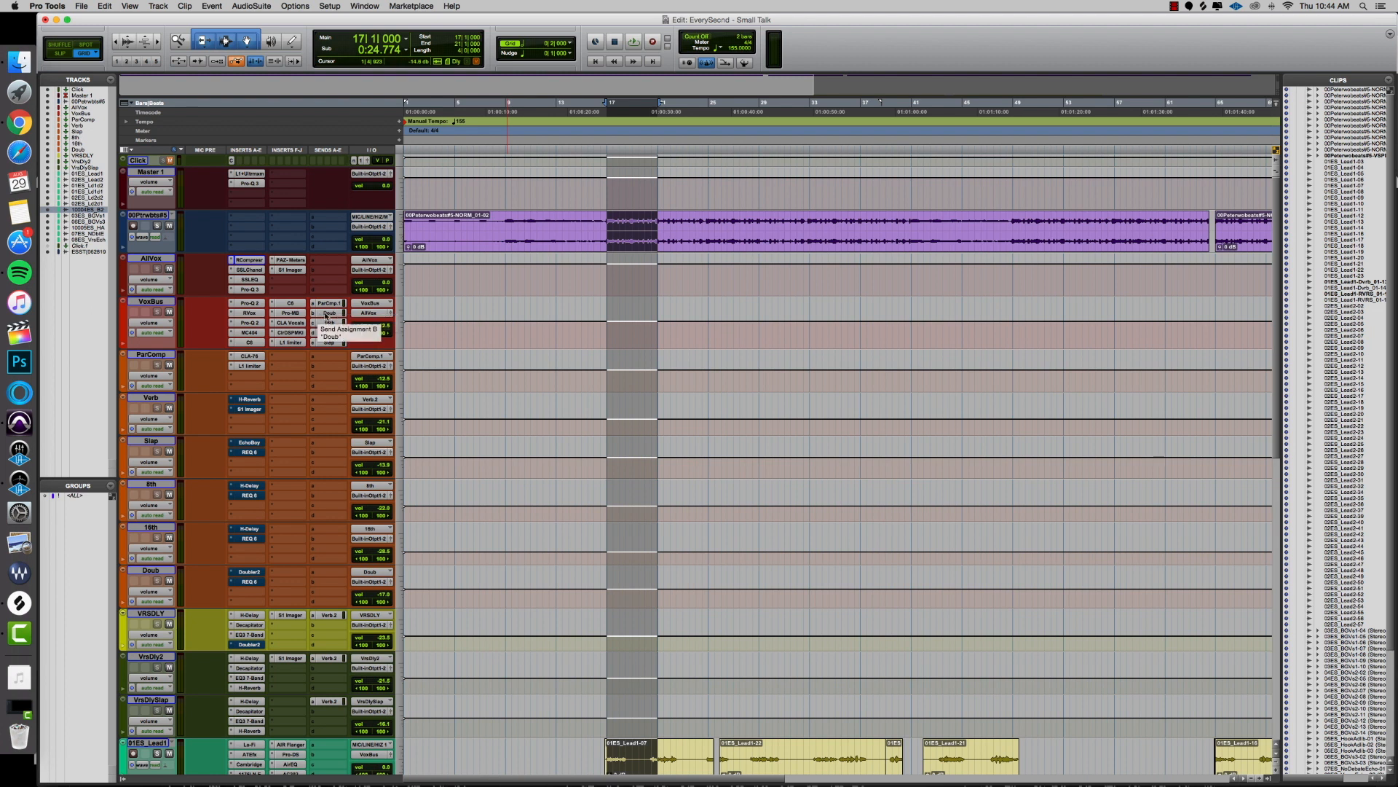
Step: Review the settings of the CLA-76 compressor and the L1 limiter on the ParComp track
left_click(250, 356)
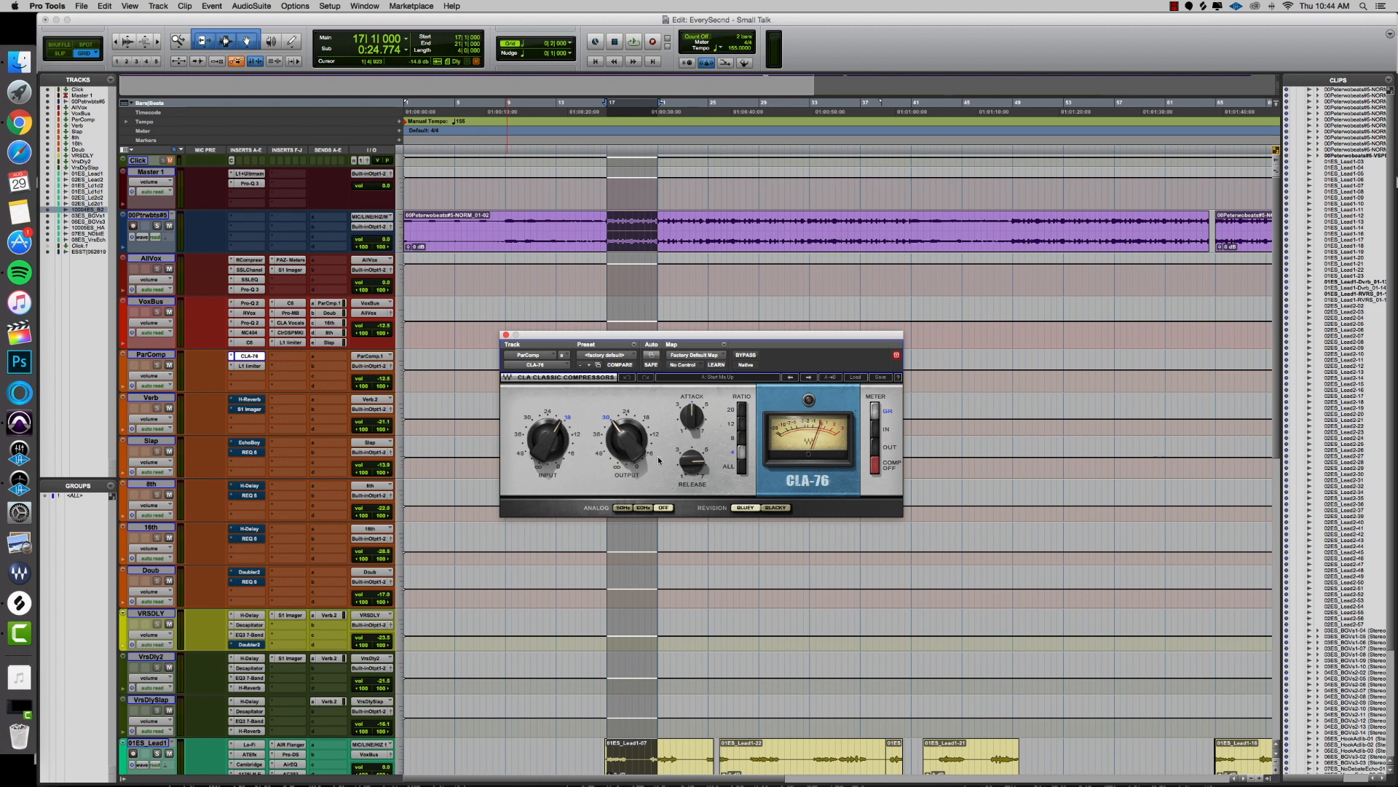
left_click(249, 366)
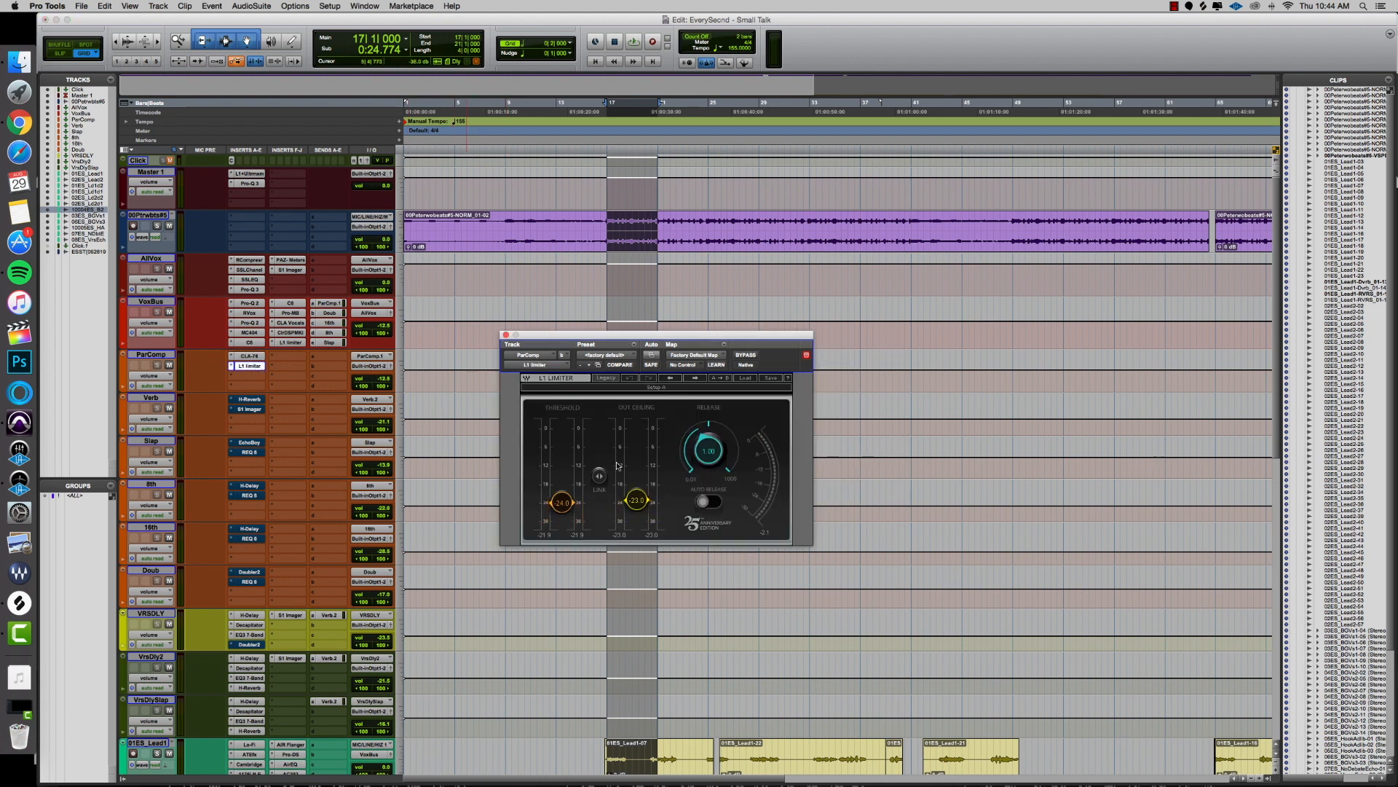
left_click(250, 357)
left_click(249, 366)
left_click(250, 356)
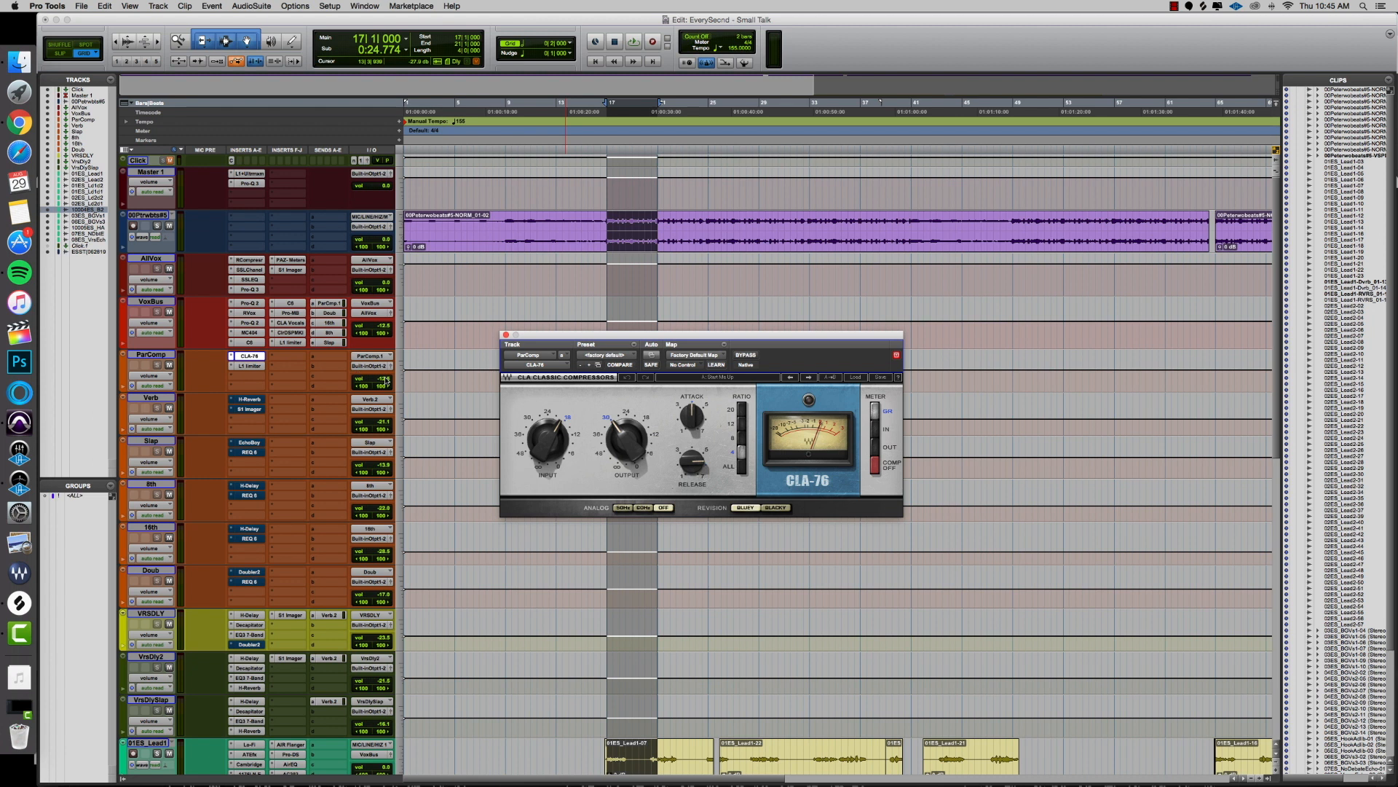
left_click(506, 335)
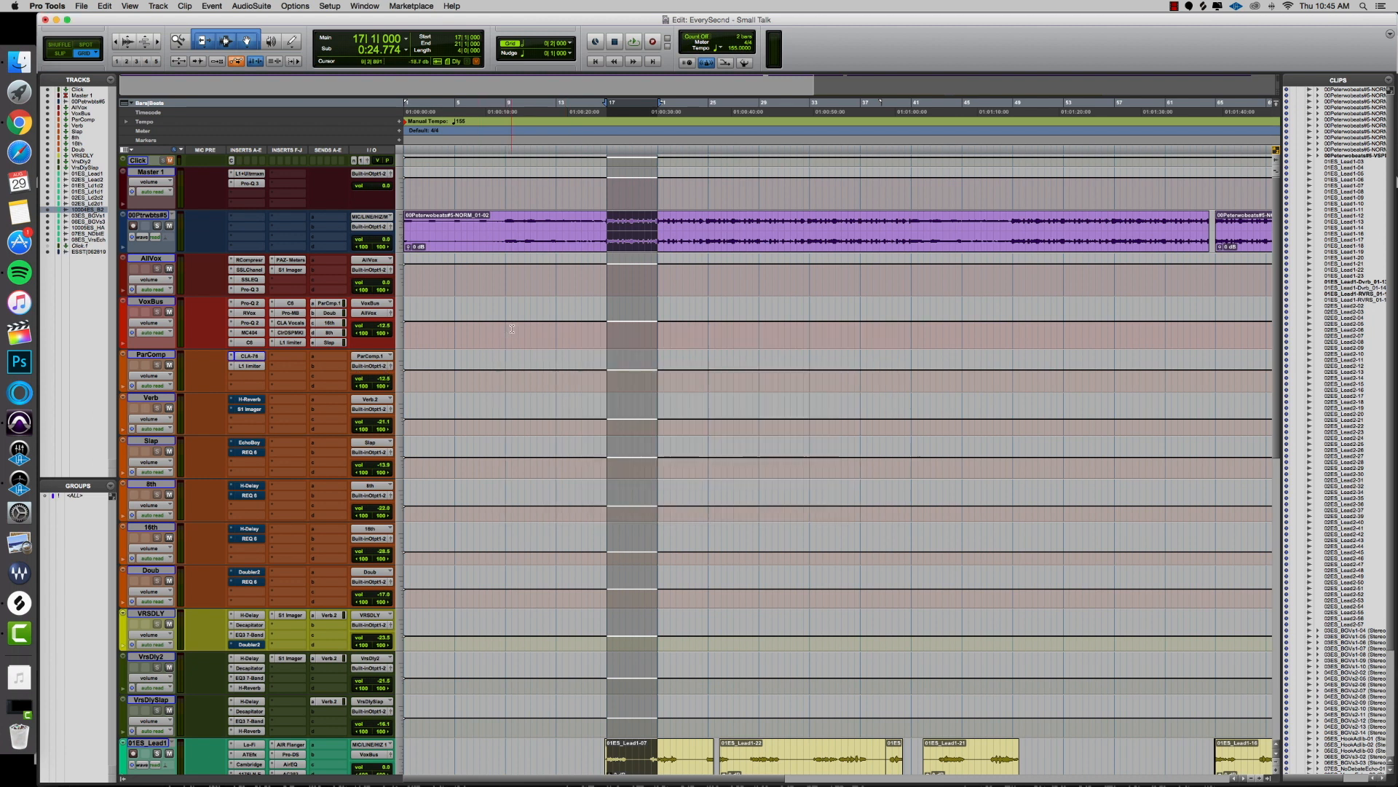
Step: Compare the selection with the ParComp parallel compression track muted and unmuted
key("space")
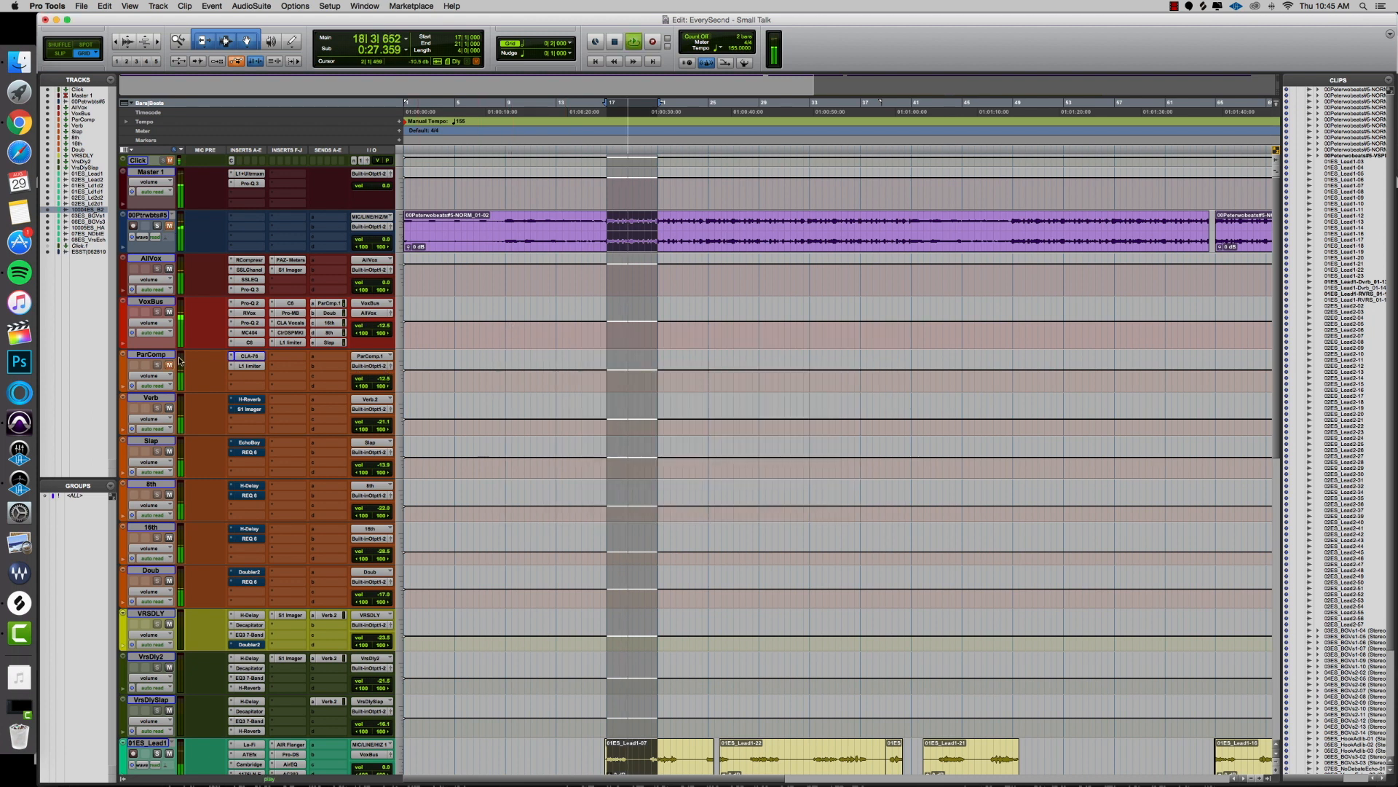
left_click(169, 365)
key("space")
key("space")
key("space")
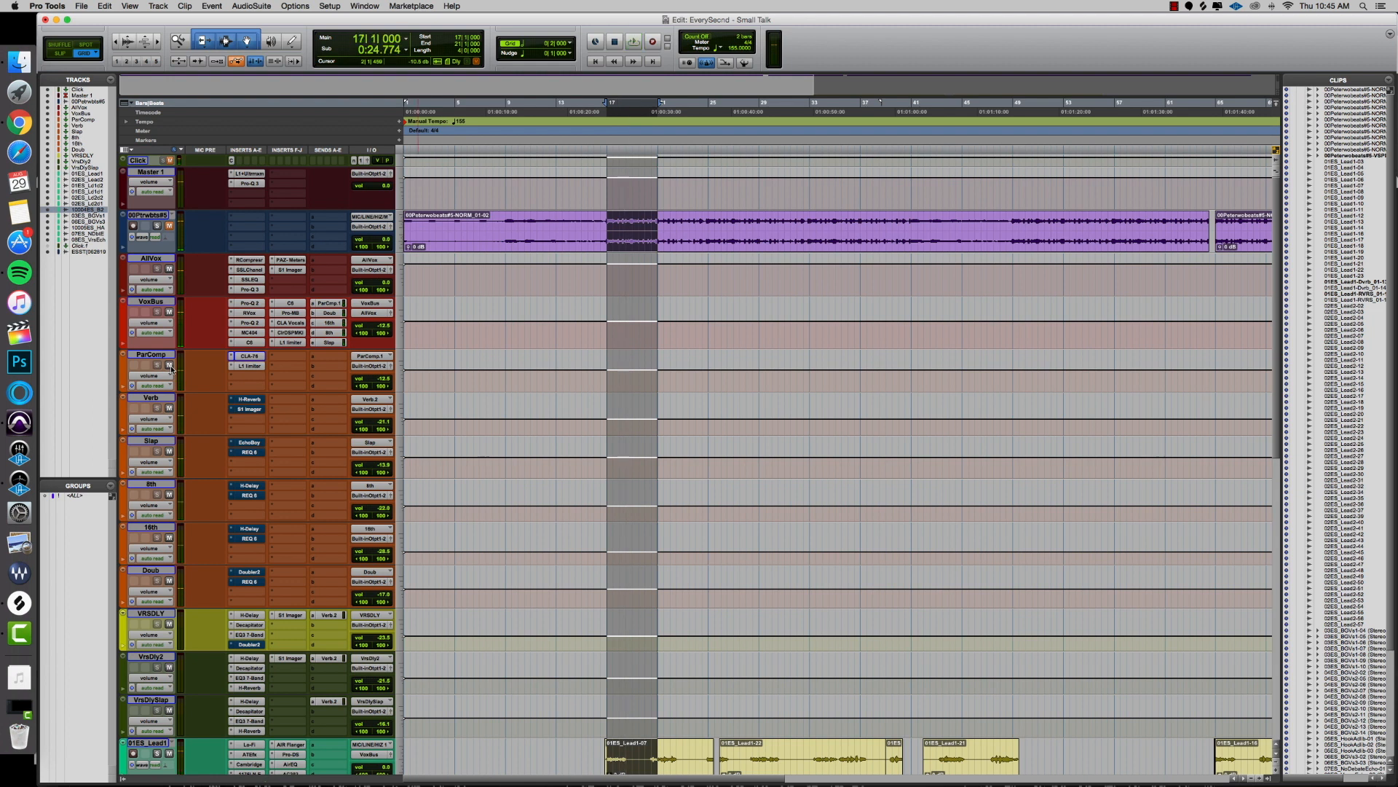
left_click(170, 226)
Step: Enable the H-Reverb and S1 Imager inserts on the Verb track, and review H-Reverb's settings and factory presets
left_click(252, 400, "super")
left_click(256, 410, "super")
left_click(251, 399)
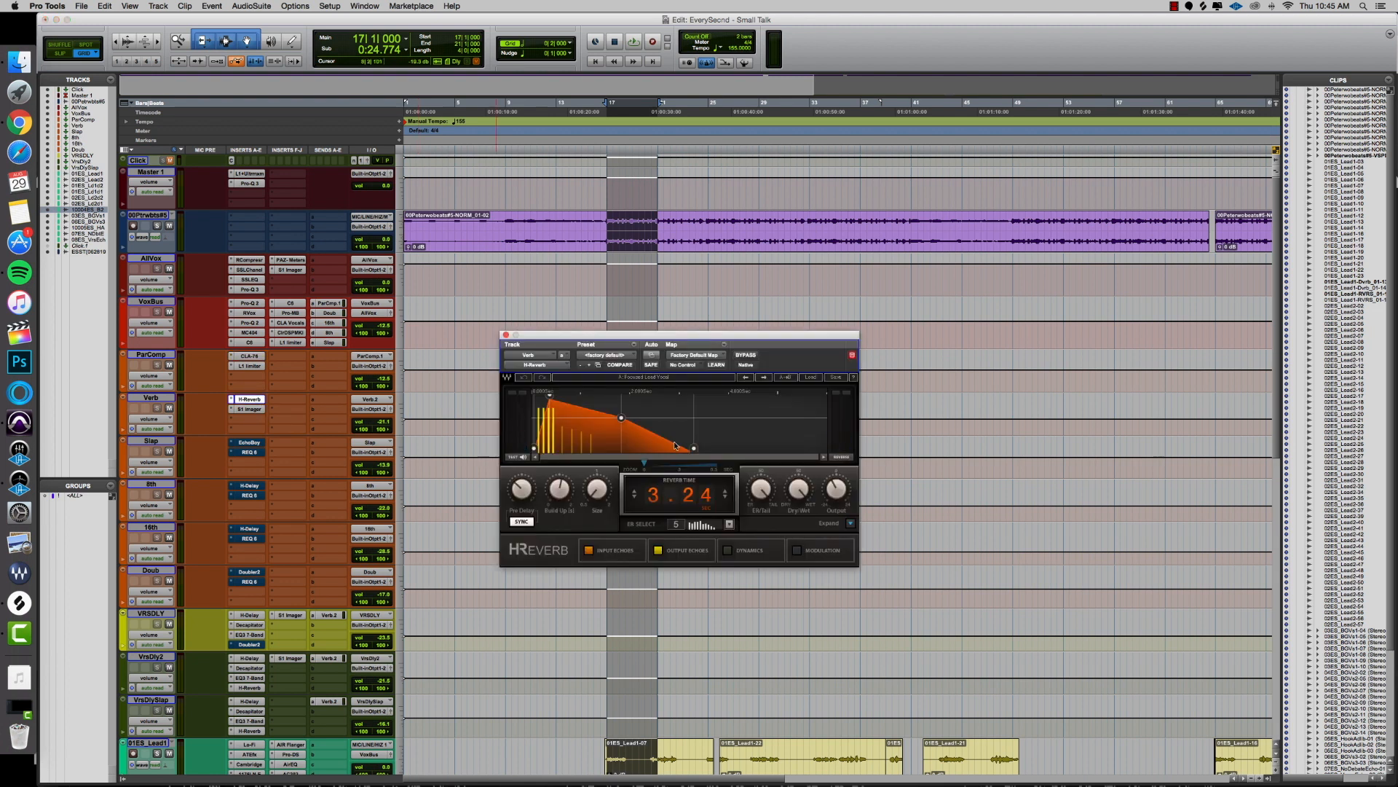
left_click(810, 378)
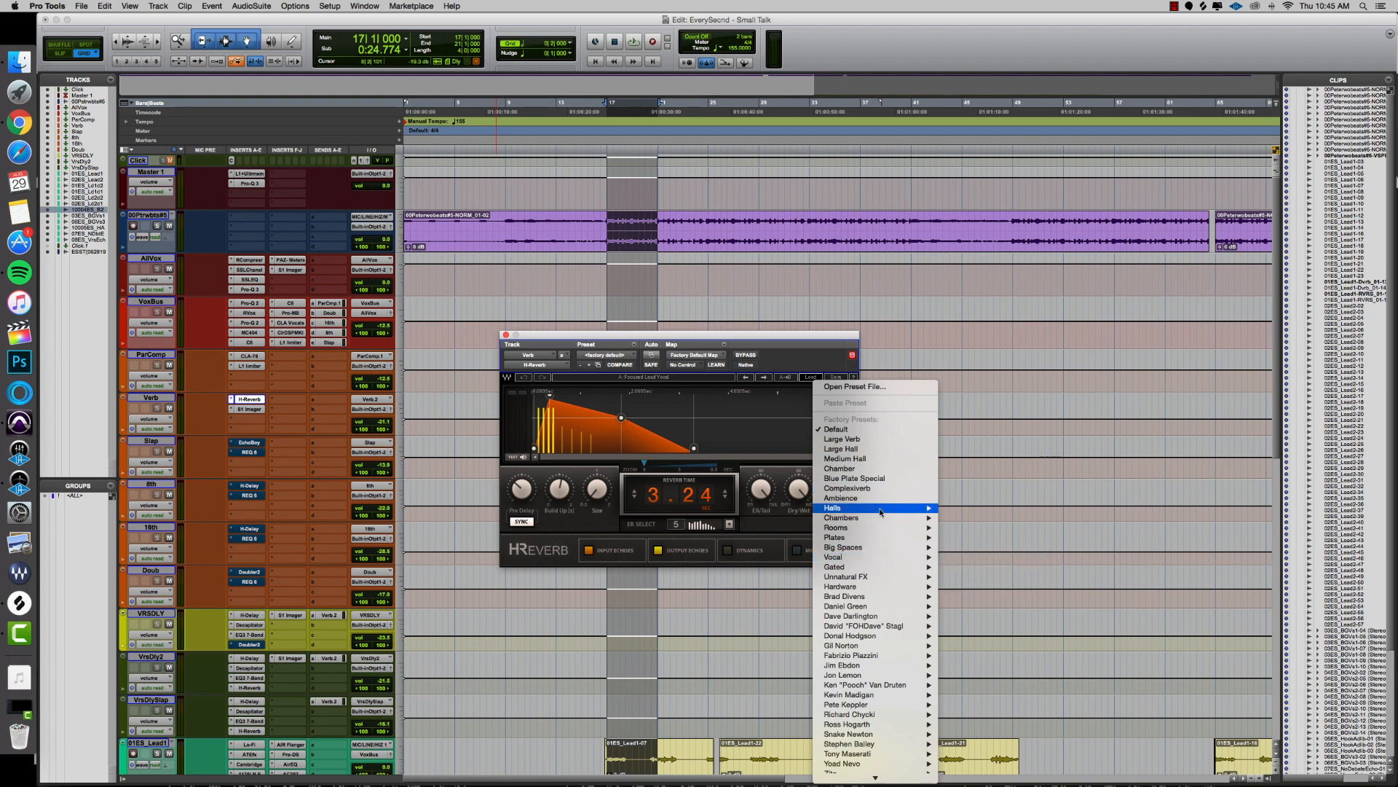
left_click(815, 343)
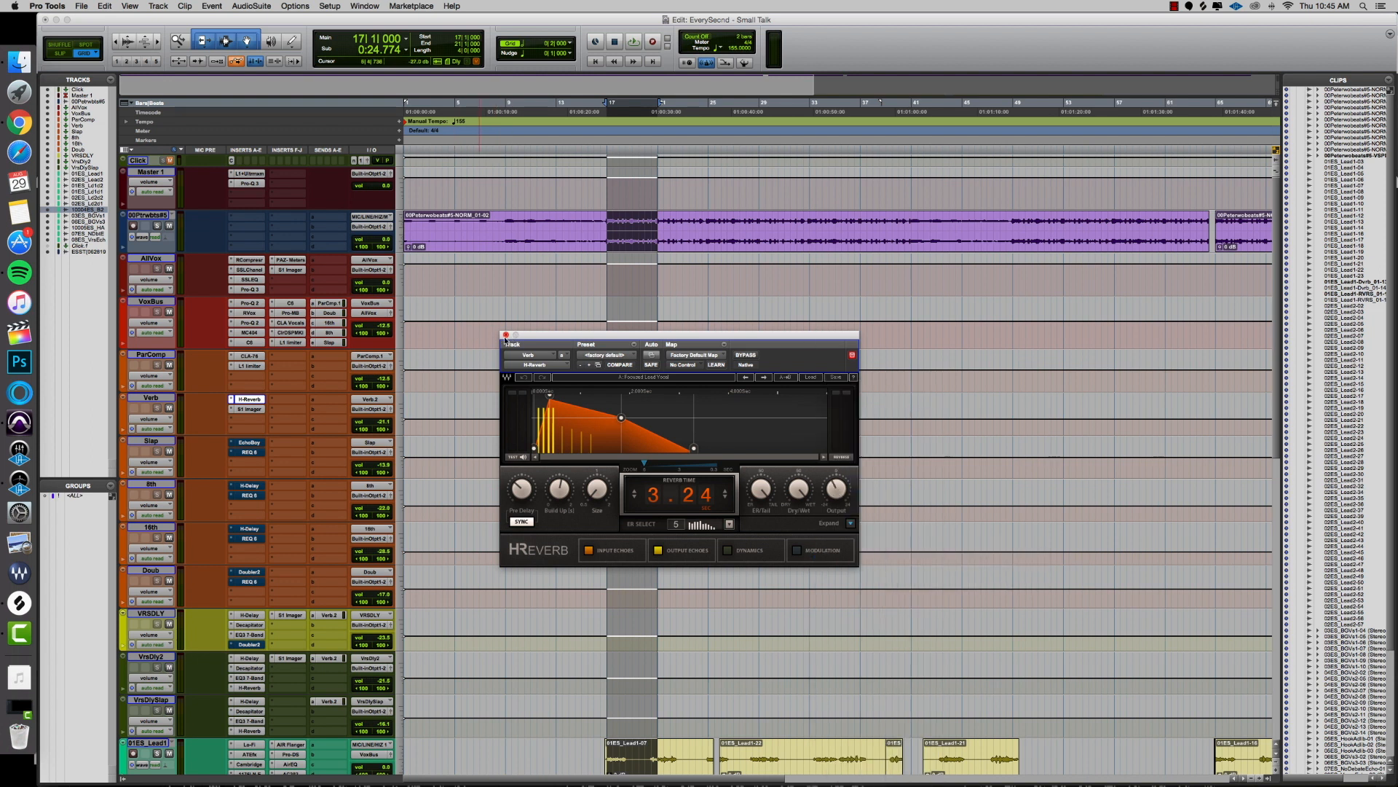
Step: Review the S1 Imager's stereo width on the Verb track and audition the reverb over the selection
left_click(249, 409)
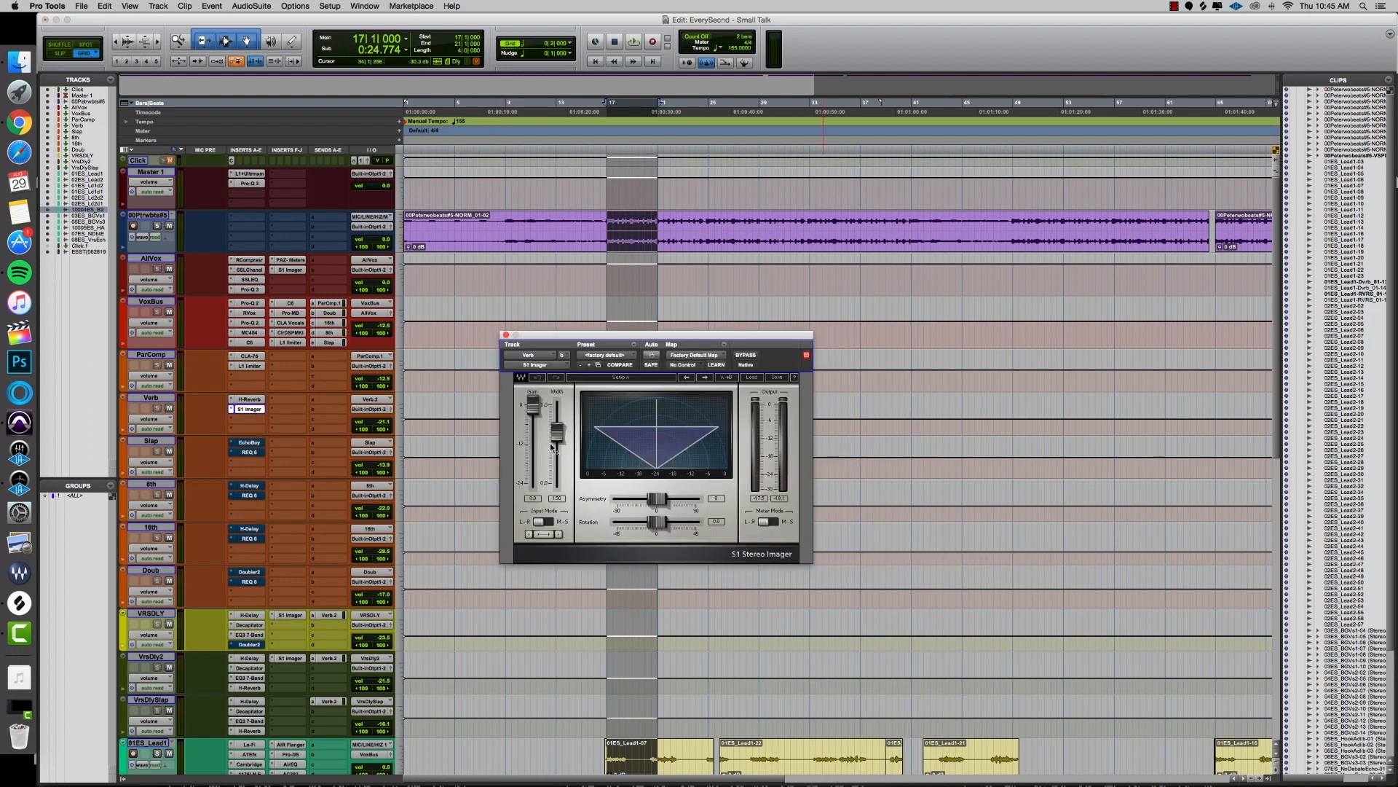
left_click(505, 334)
key("space")
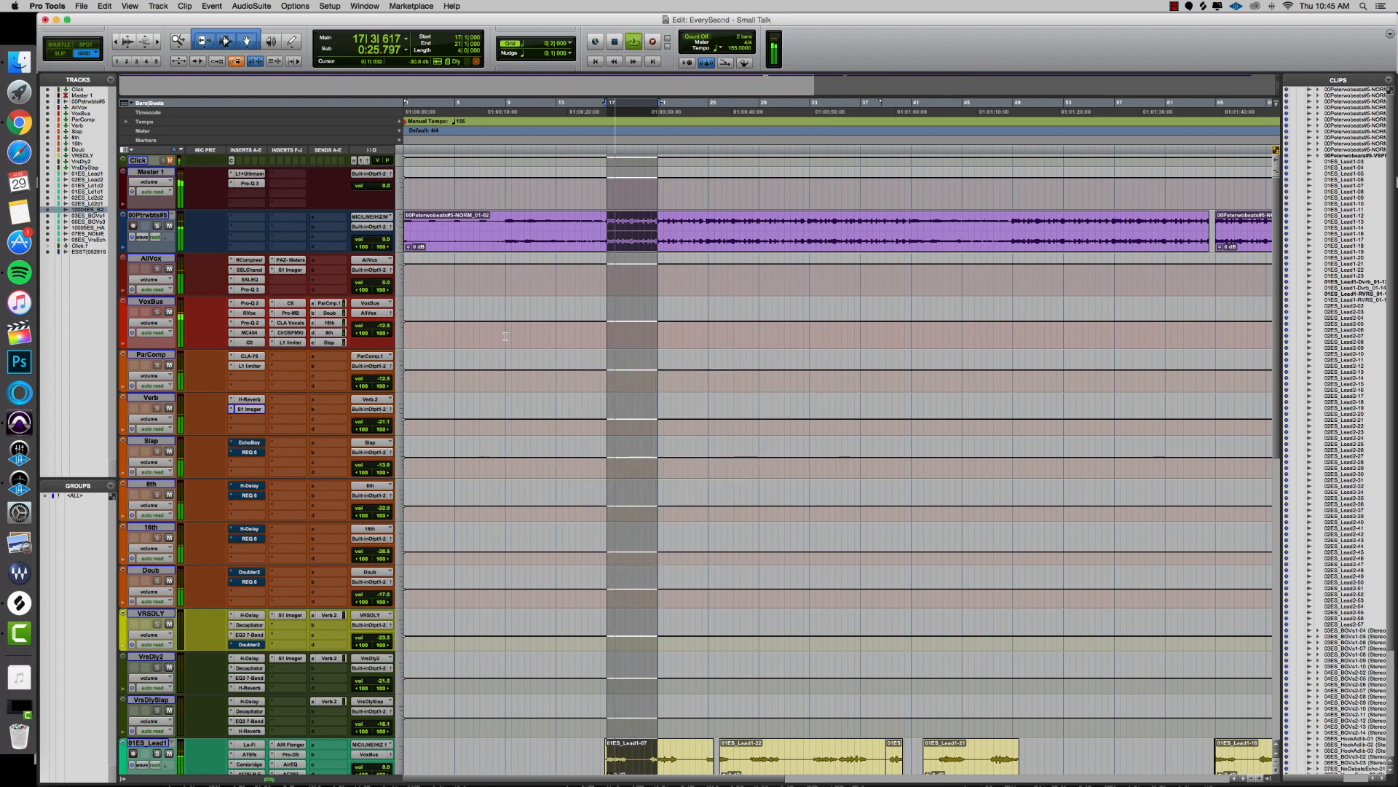
key("space")
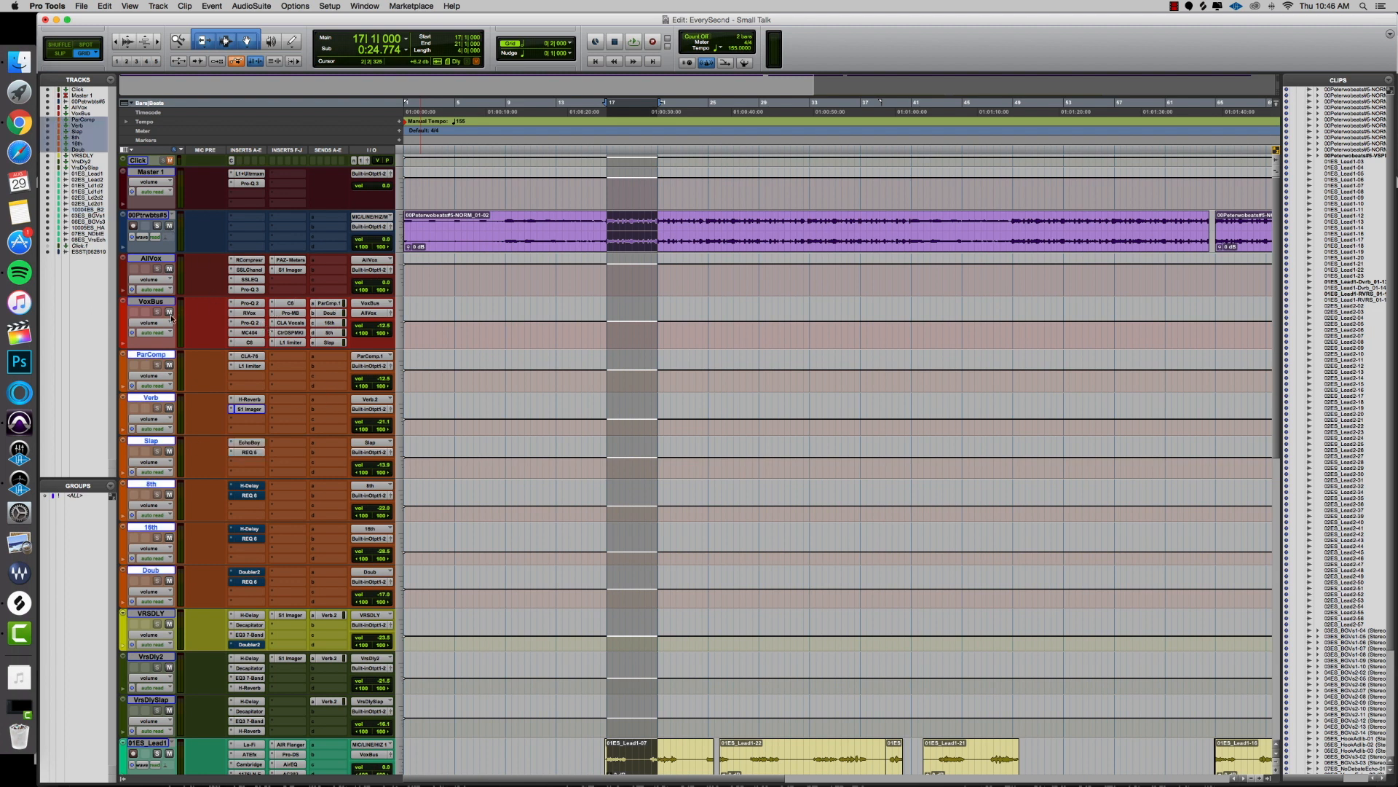
Step: Review the EchoBoy settings on the Slap track and audition the slap delay over the selection
left_click(250, 443)
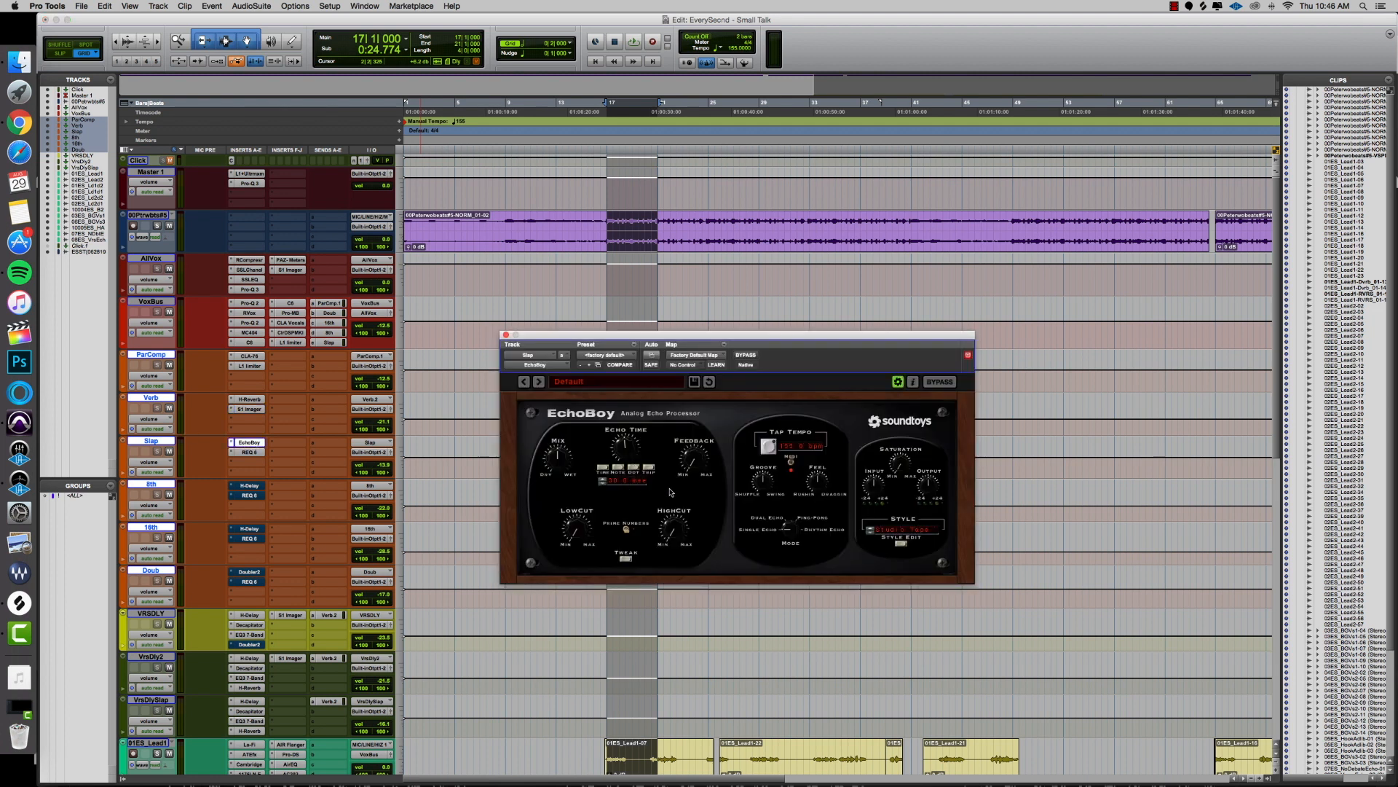
left_click(507, 336)
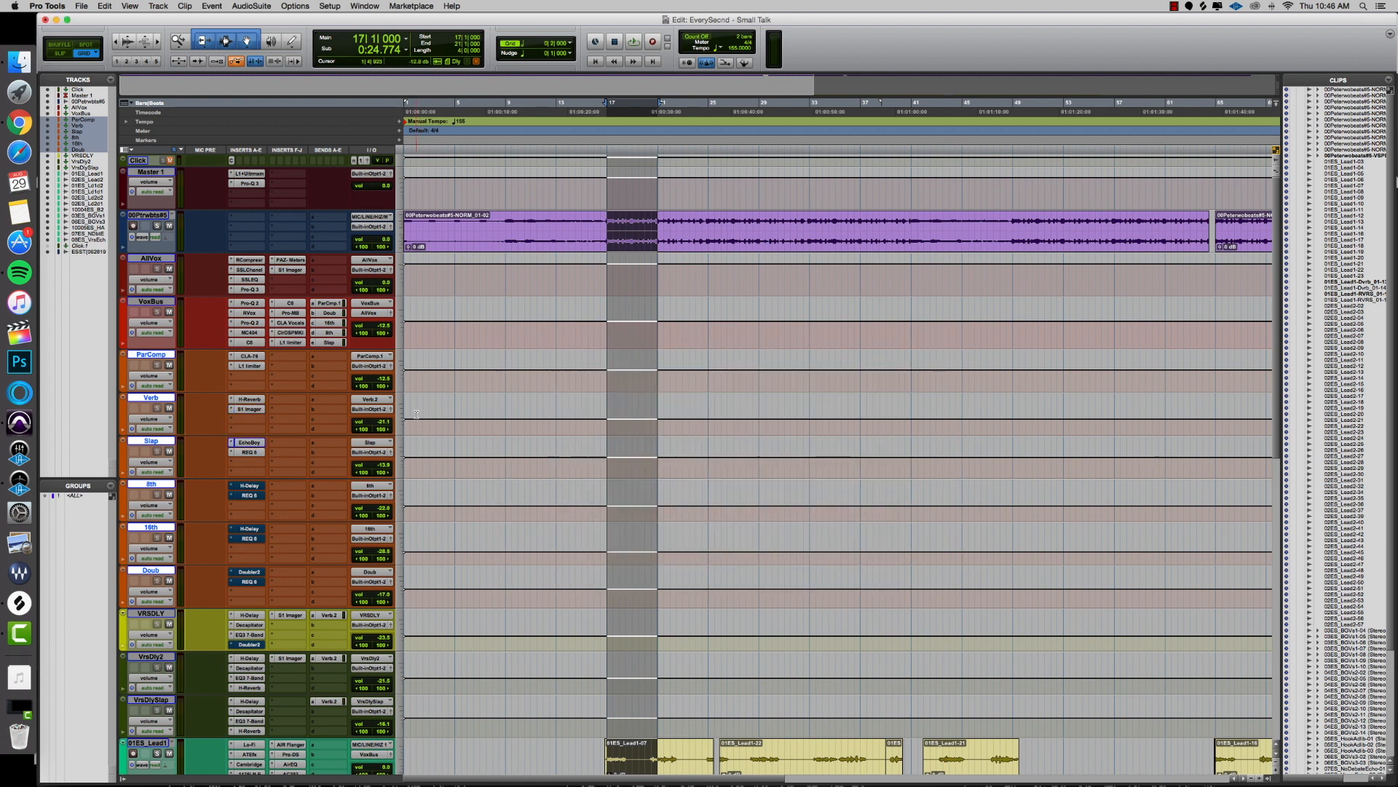
key("space")
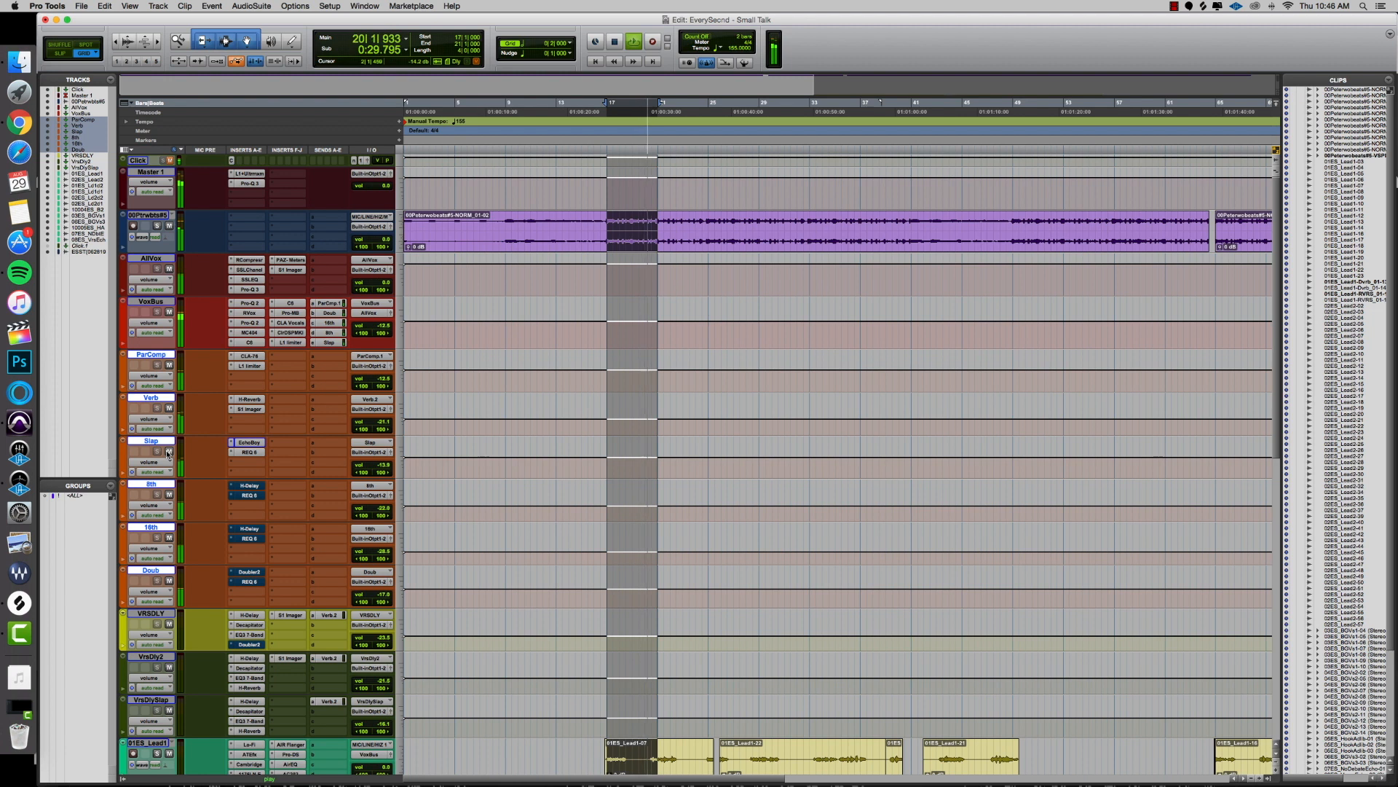
key("space")
Step: Enable the H-Delay and REQ 6 inserts on the 8th and 16th delay tracks
left_click(252, 495, "super")
left_click(251, 529, "super")
left_click(251, 538, "super")
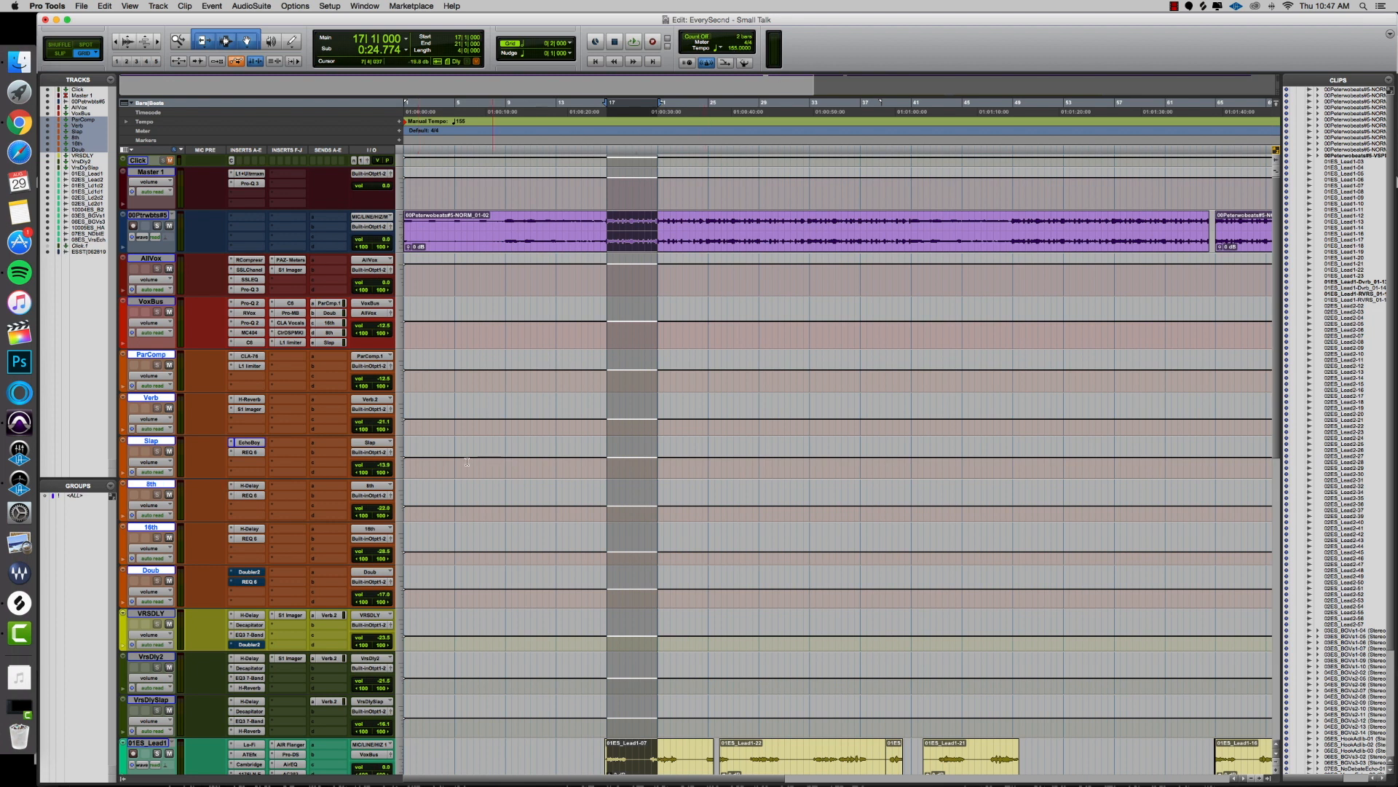
Step: Review the H-Delay timing settings on the 8th track and on the 16th track
left_click(249, 485)
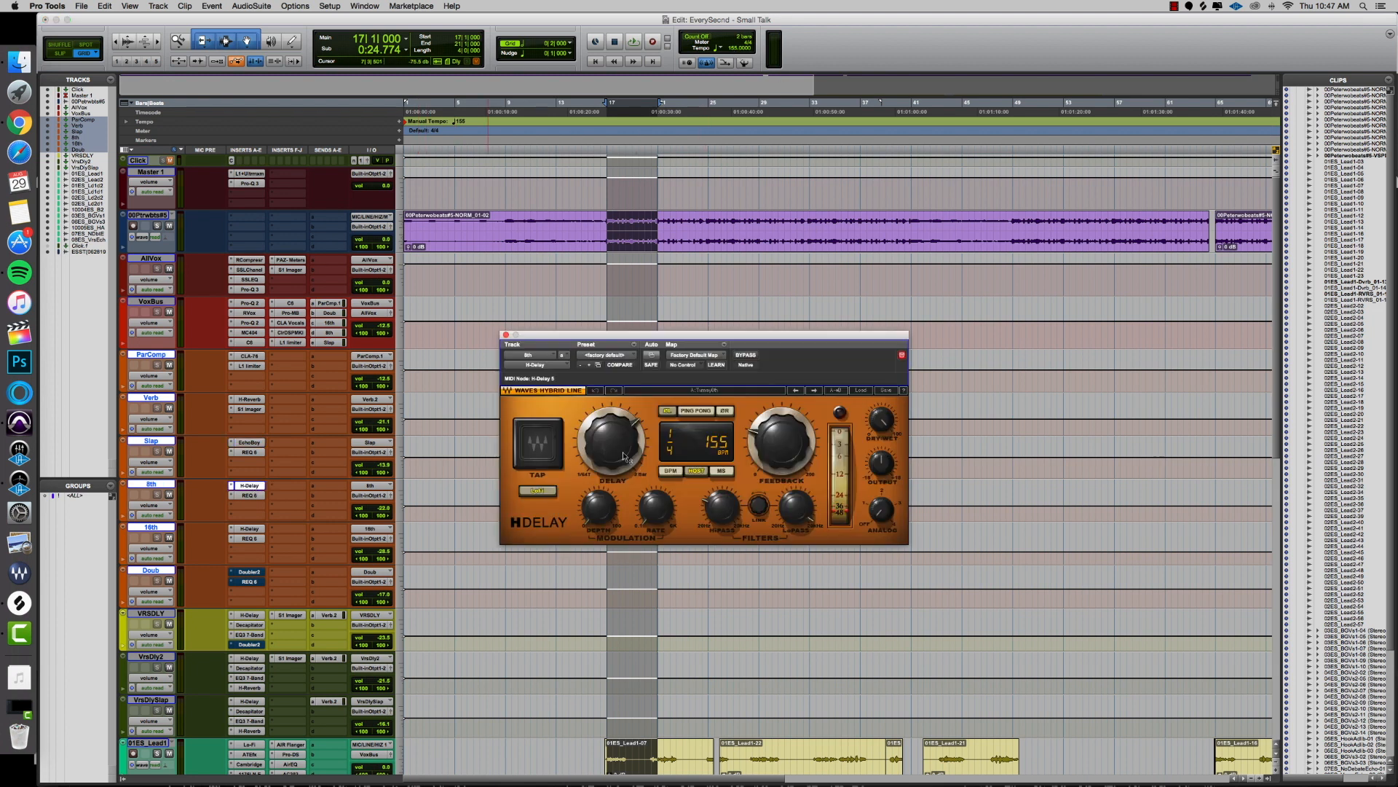
left_click(250, 485)
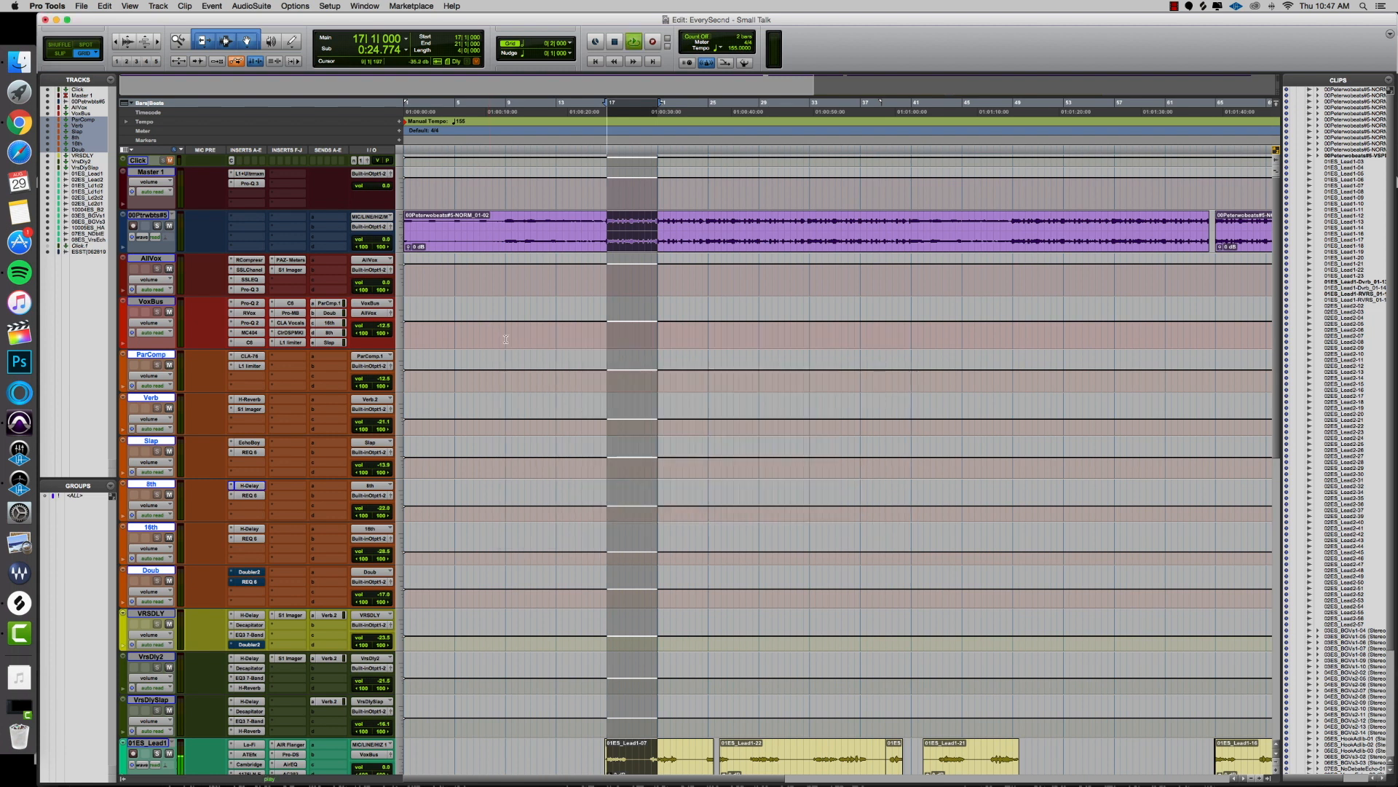
left_click(251, 529)
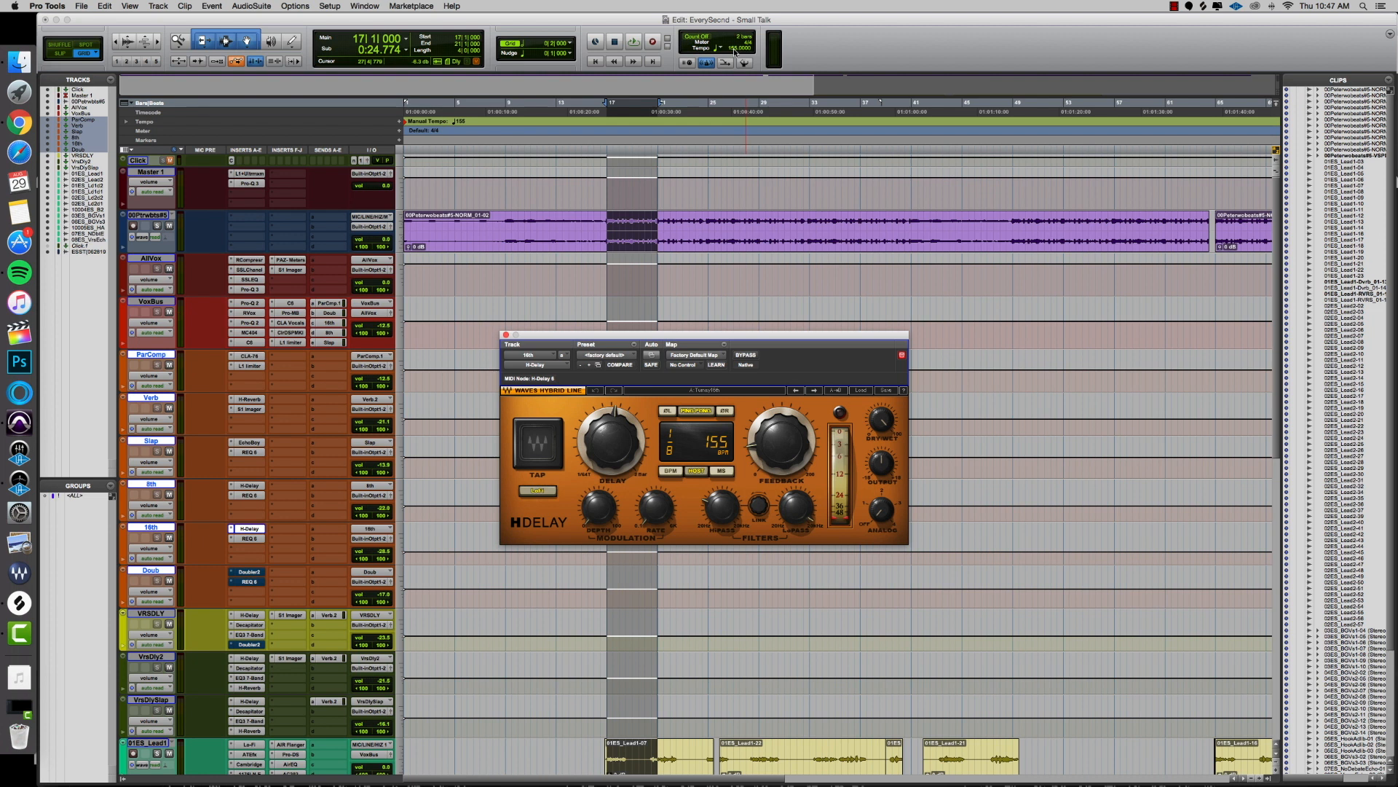
Step: Audition the 16th delay track's H-Delay over the current selection
key("space")
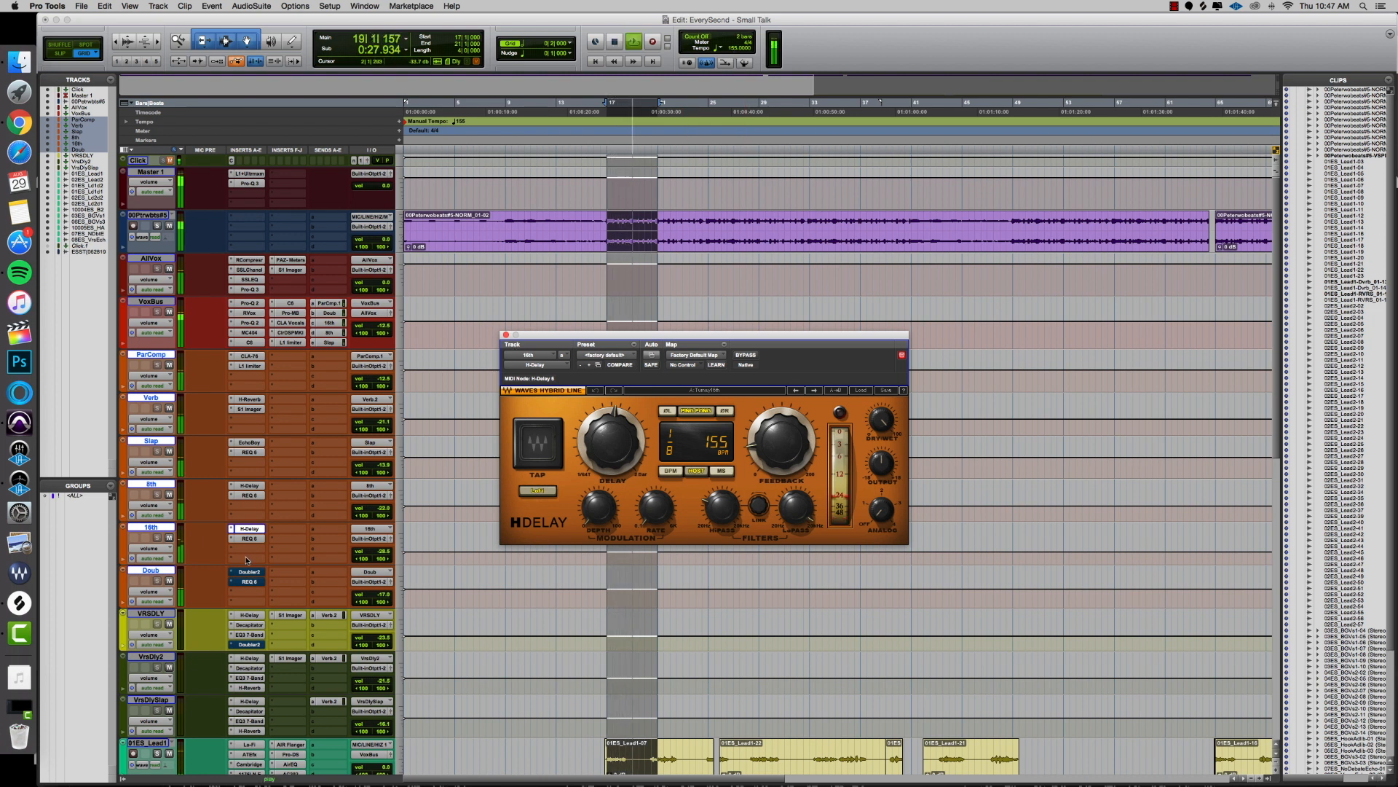
key("space")
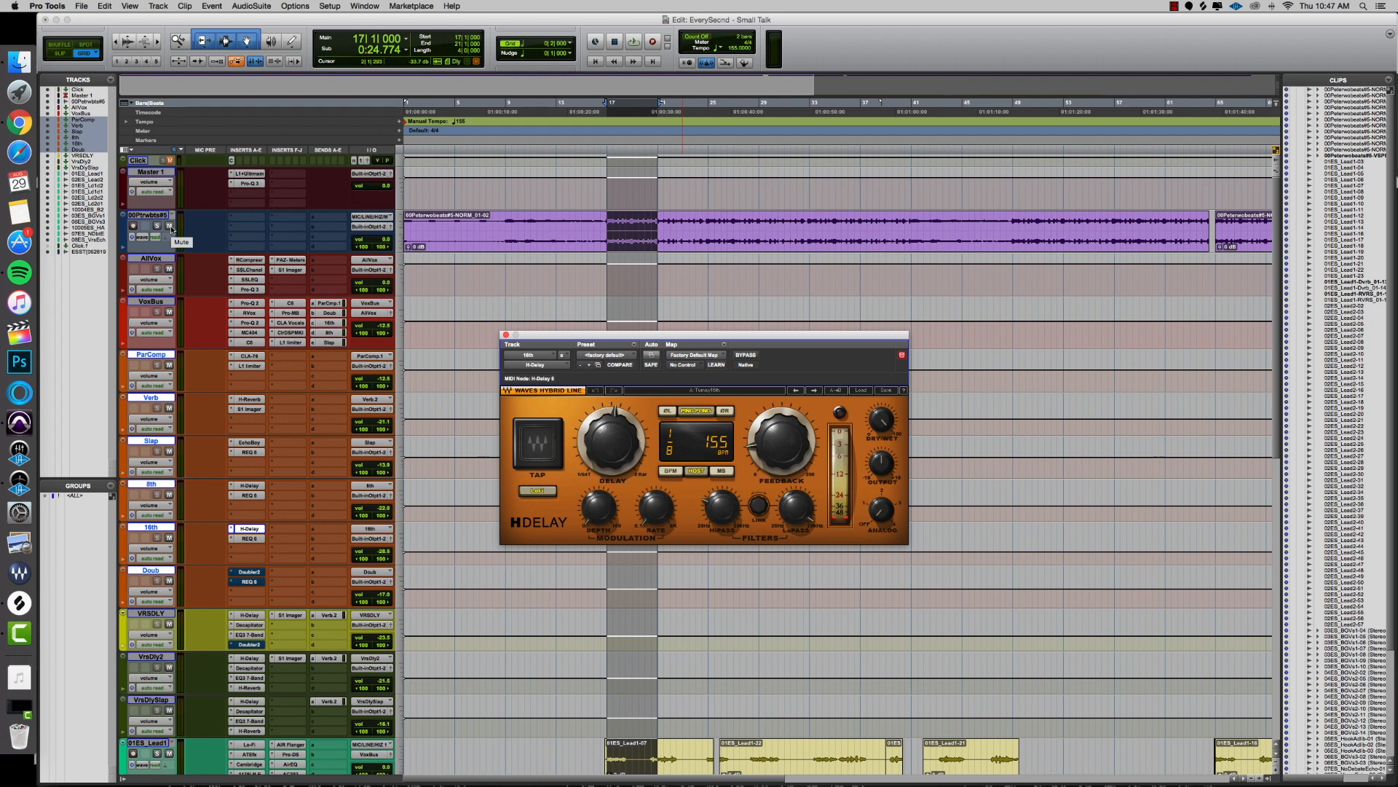
Step: Enable the Doubler2 and REQ 6 inserts on the Doub track and load the Basic Doubler preset into the doubler
left_click(256, 573, "super")
left_click(257, 582, "super")
left_click(254, 573)
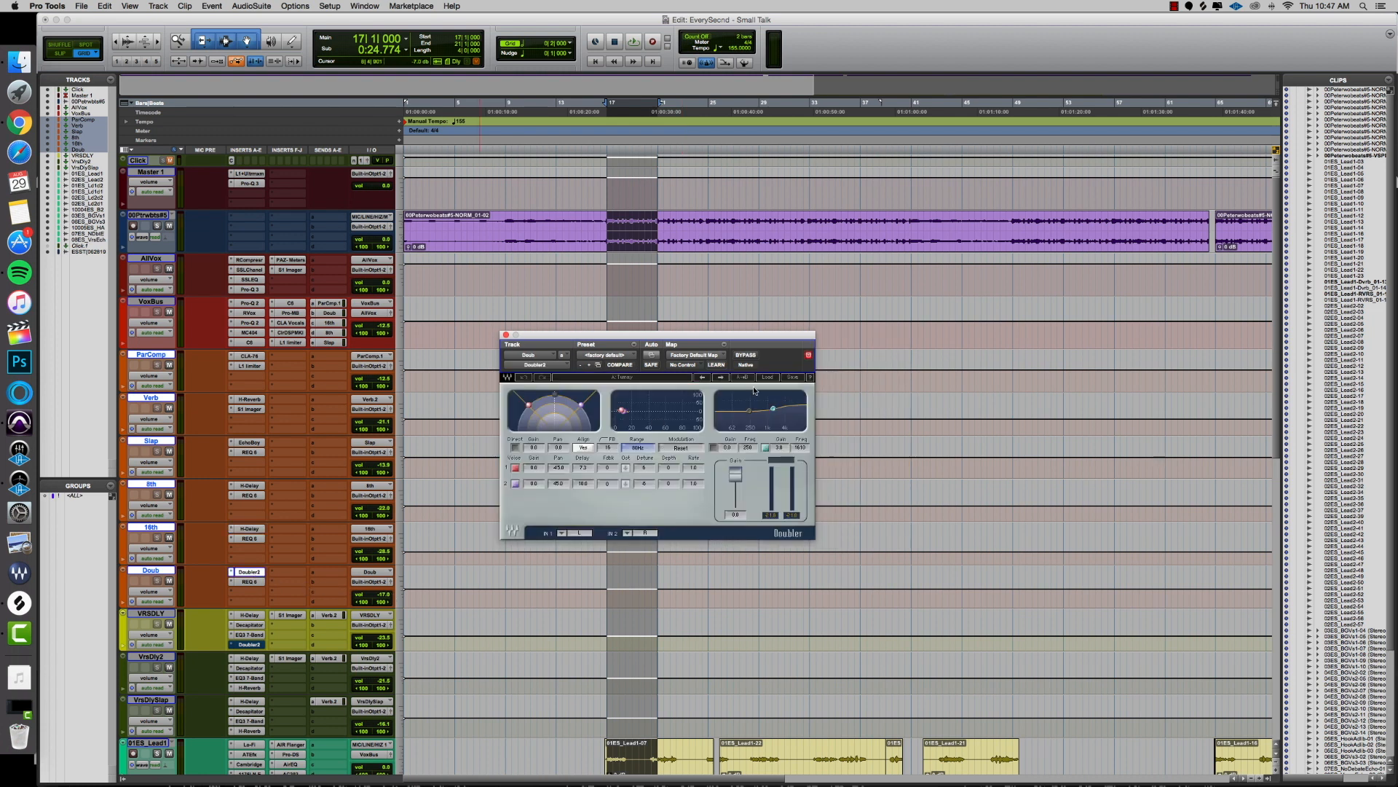
left_click(774, 378)
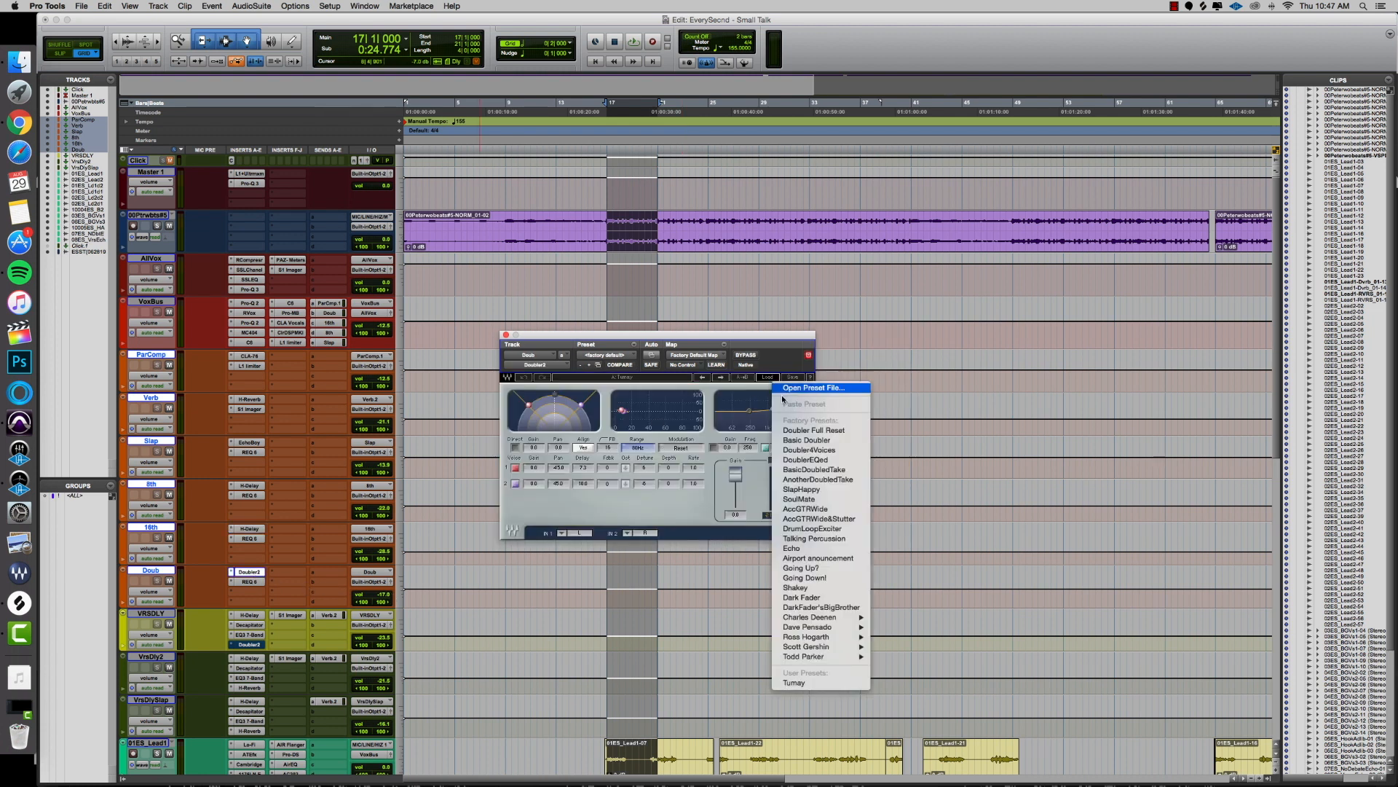
left_click(805, 440)
Step: Check the REQ 6 insert on the Doub track, audition the doubler over the selection, and toggle the track's mute
left_click(250, 582)
key("space")
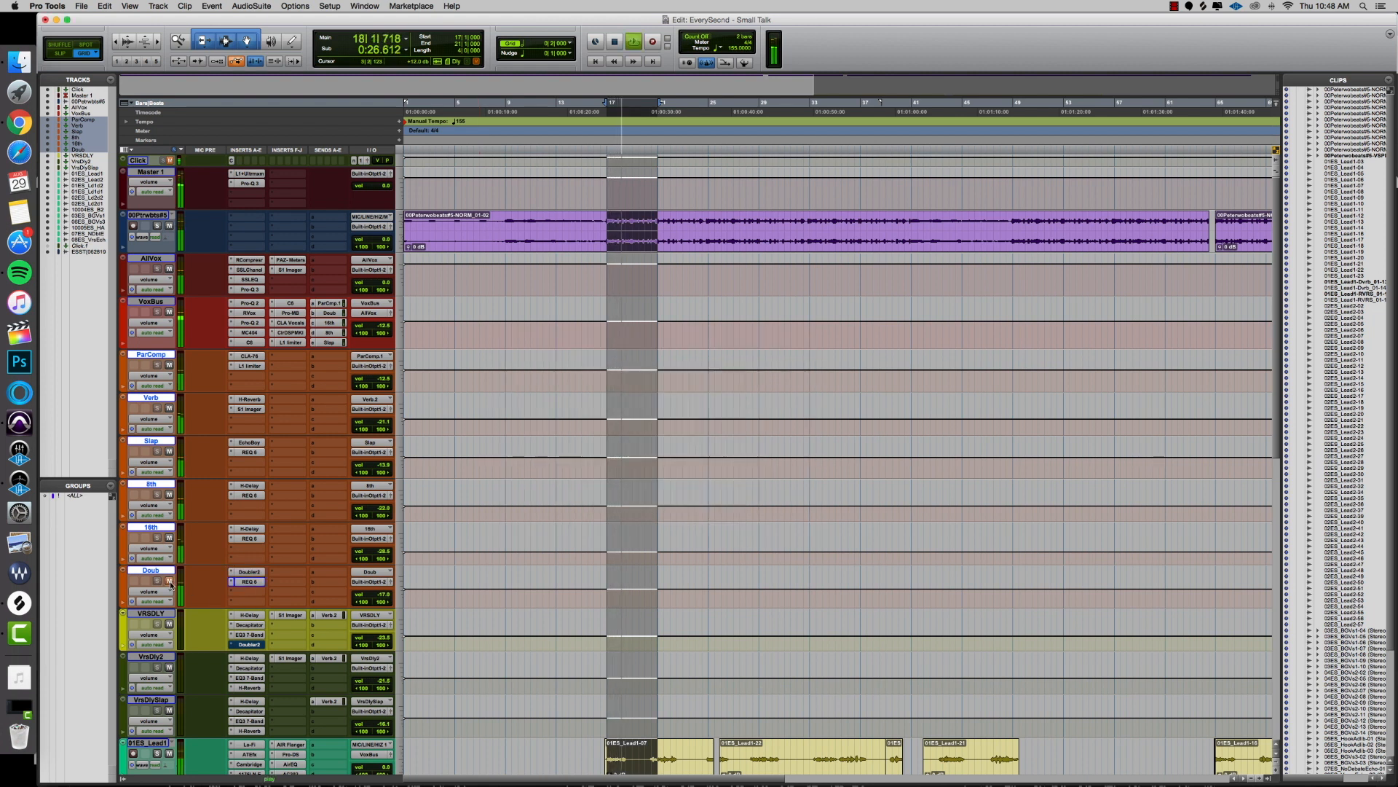
key("space")
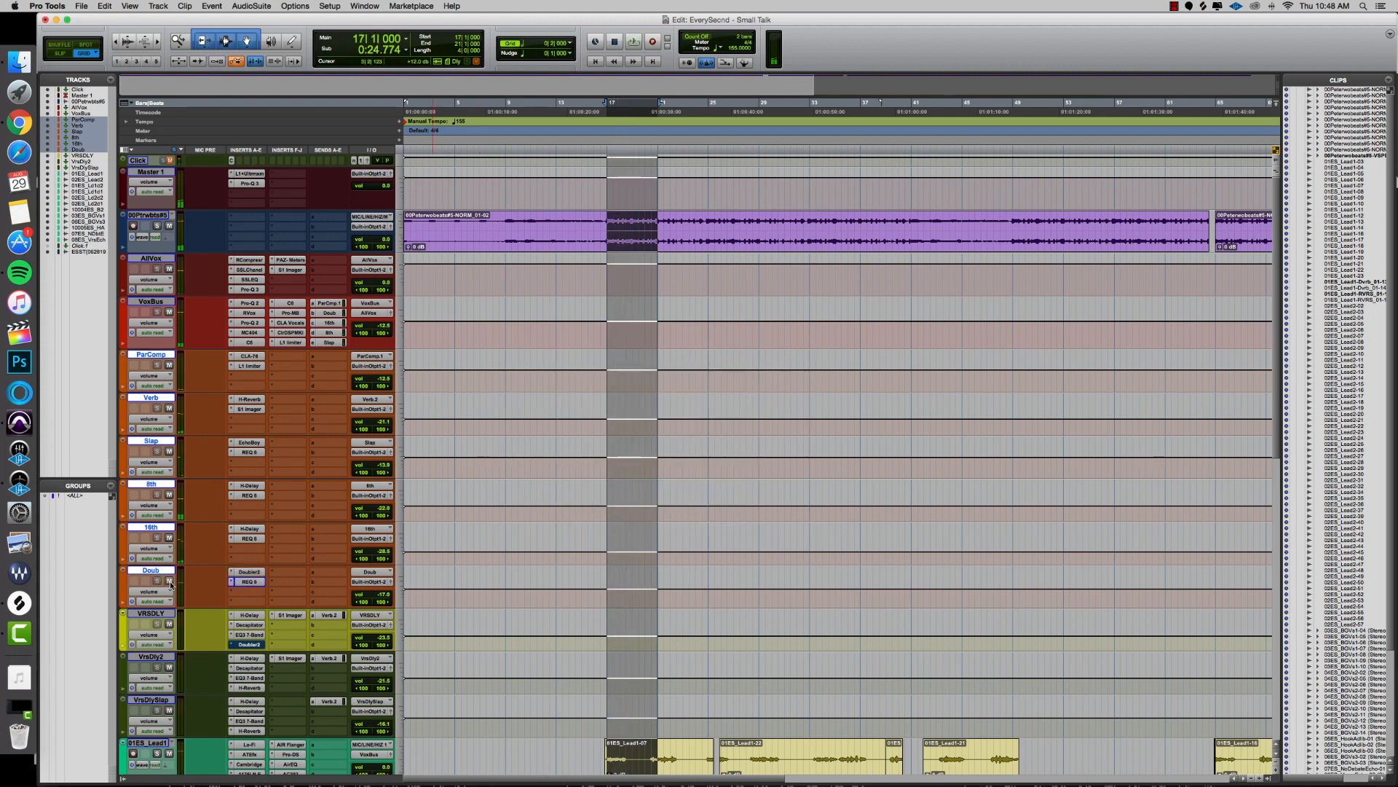
left_click(170, 581)
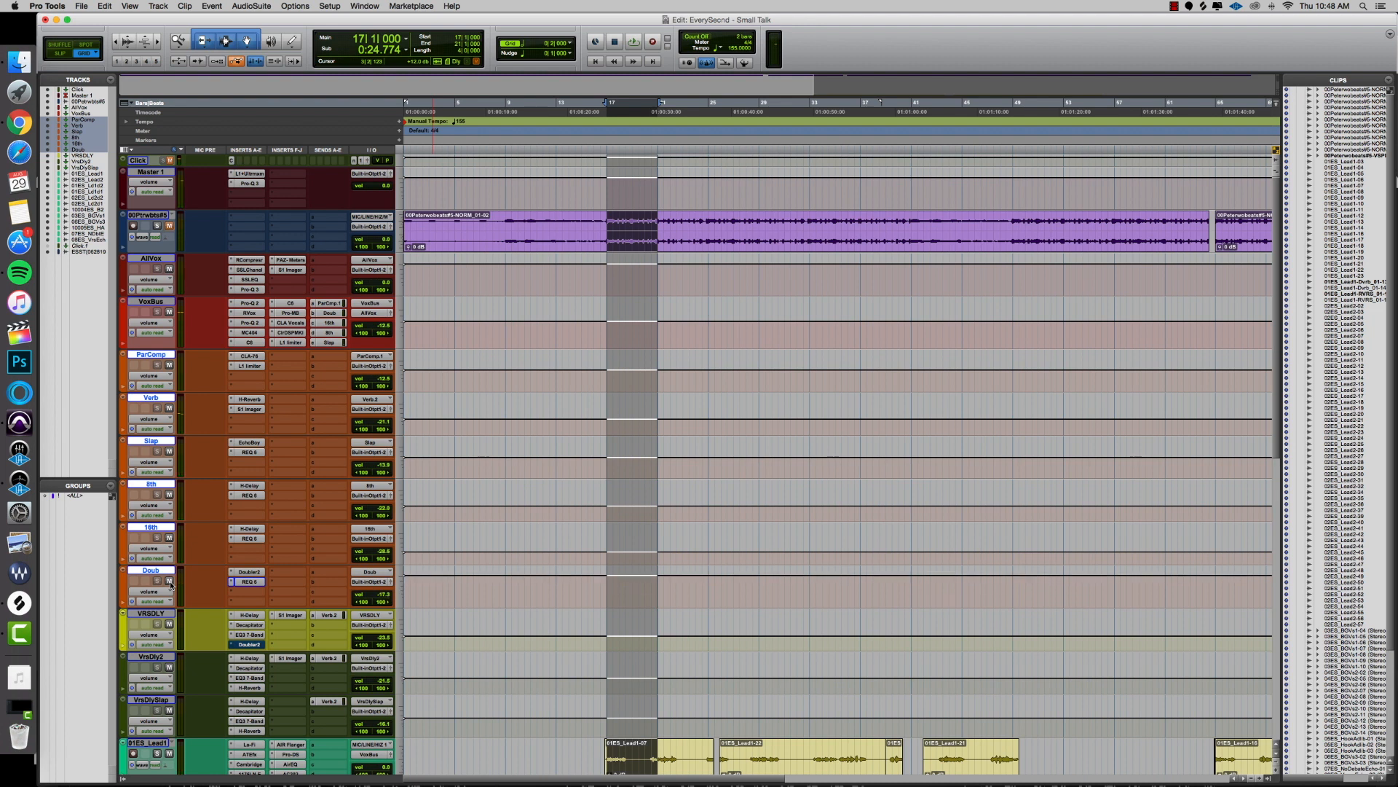
left_click(170, 581)
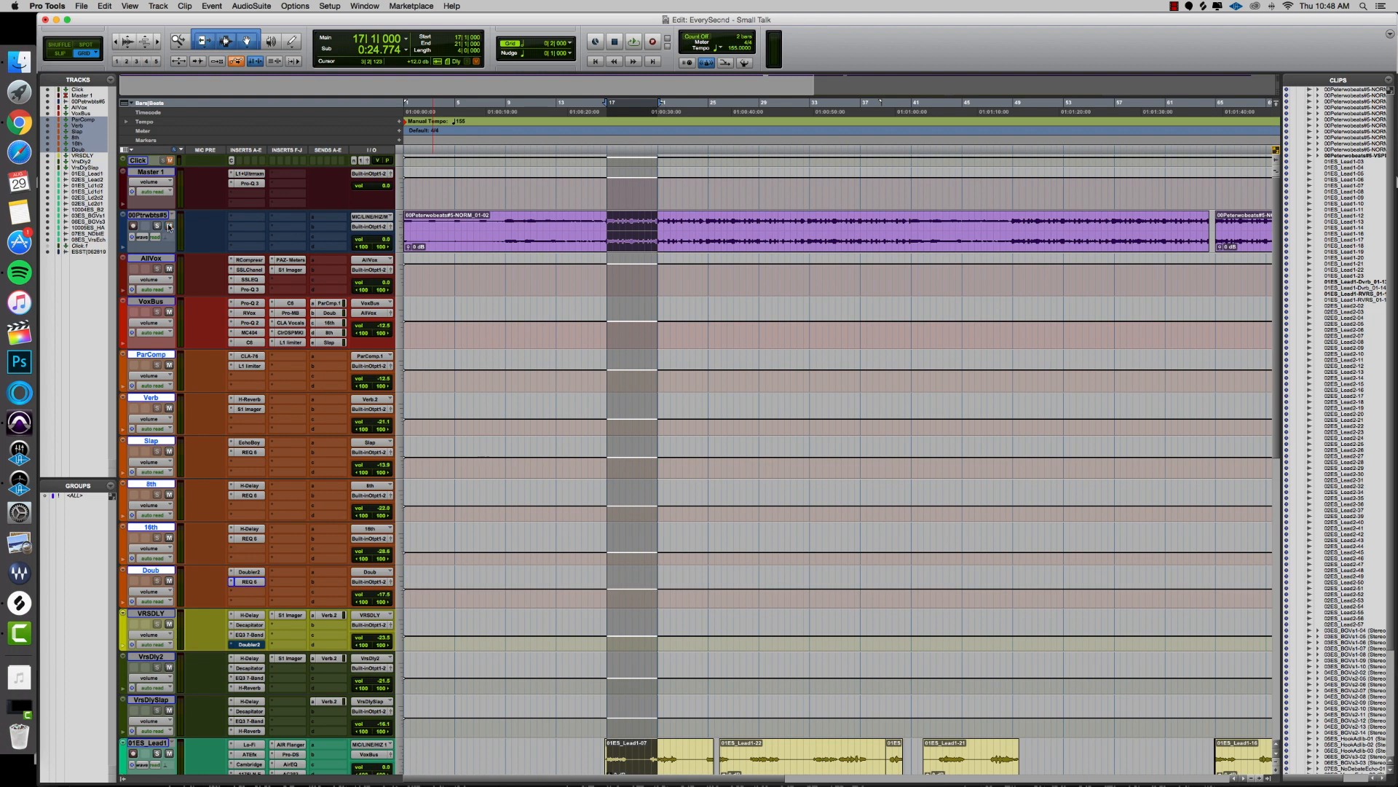
Step: Audition the vocal mix with all the effect tracks enabled over the current selection
key("space")
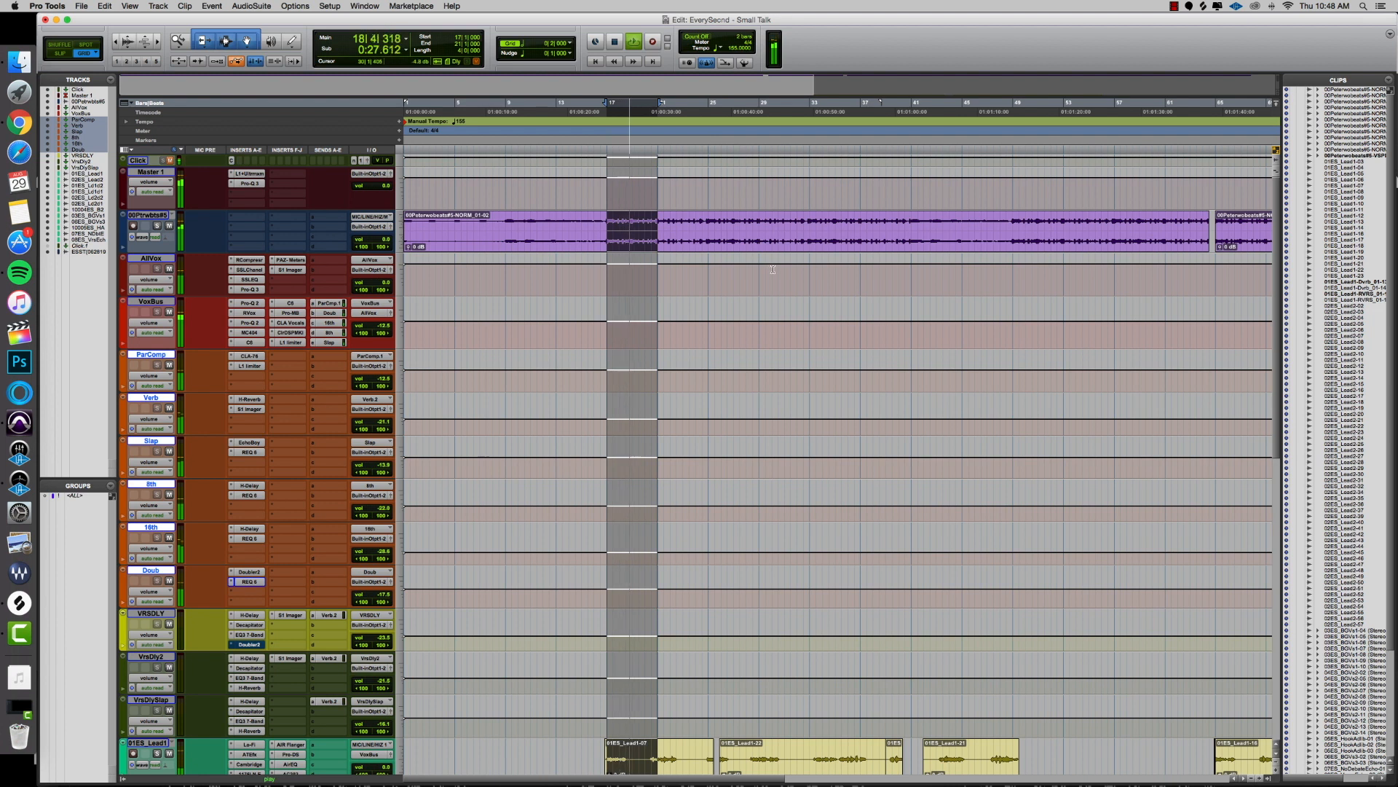
scroll(768, 270, "down", 5)
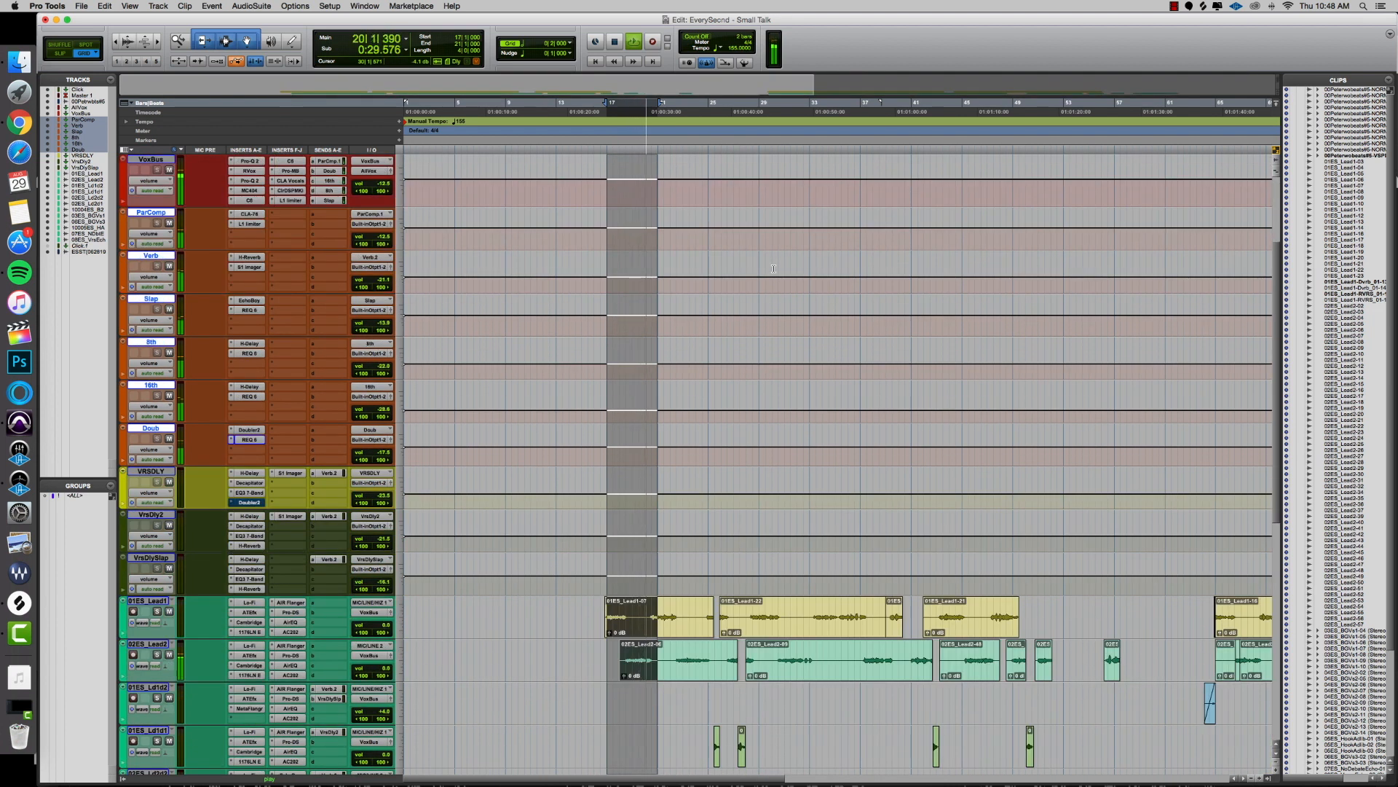
key("space")
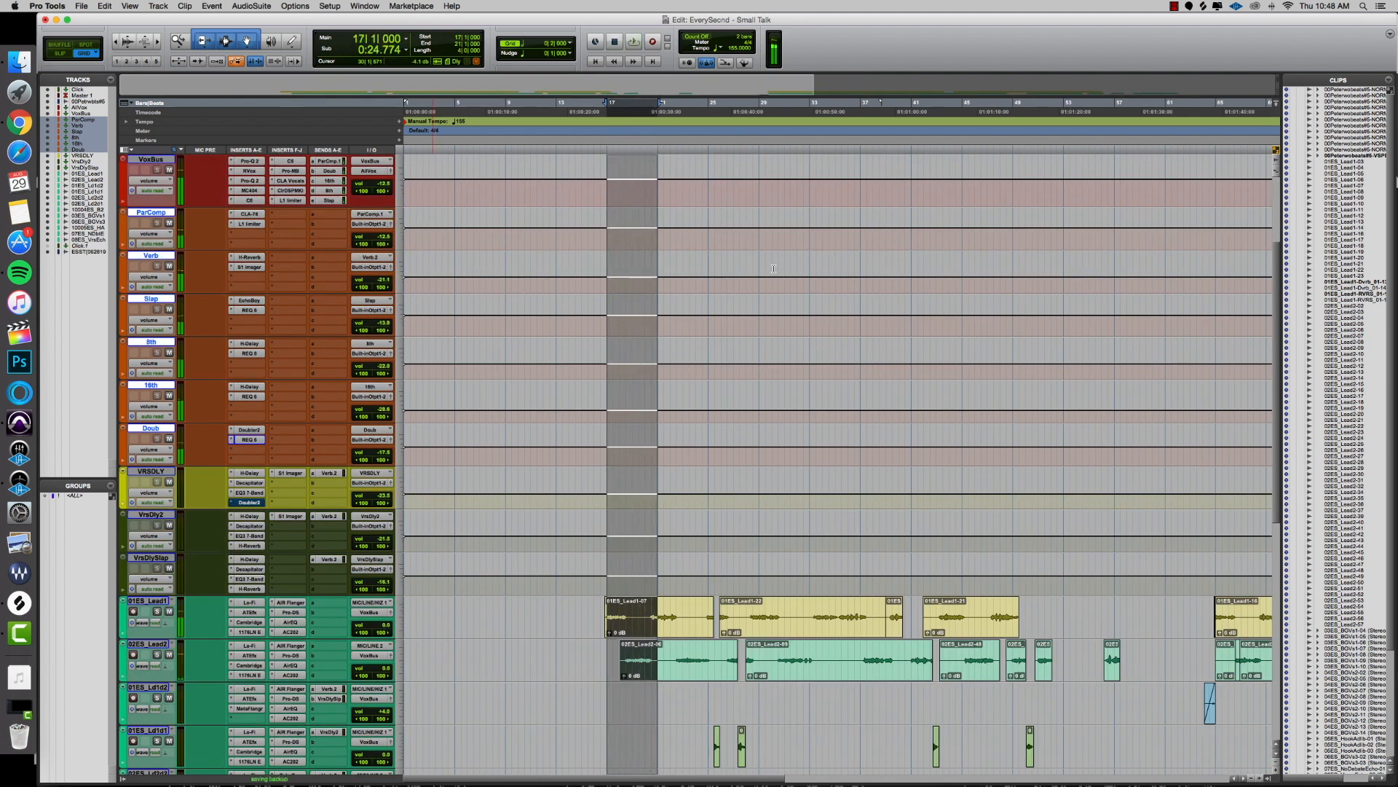
Step: Look over the effect and vocal tracks and audition the mix from bar 25
scroll(766, 314, "up", 5)
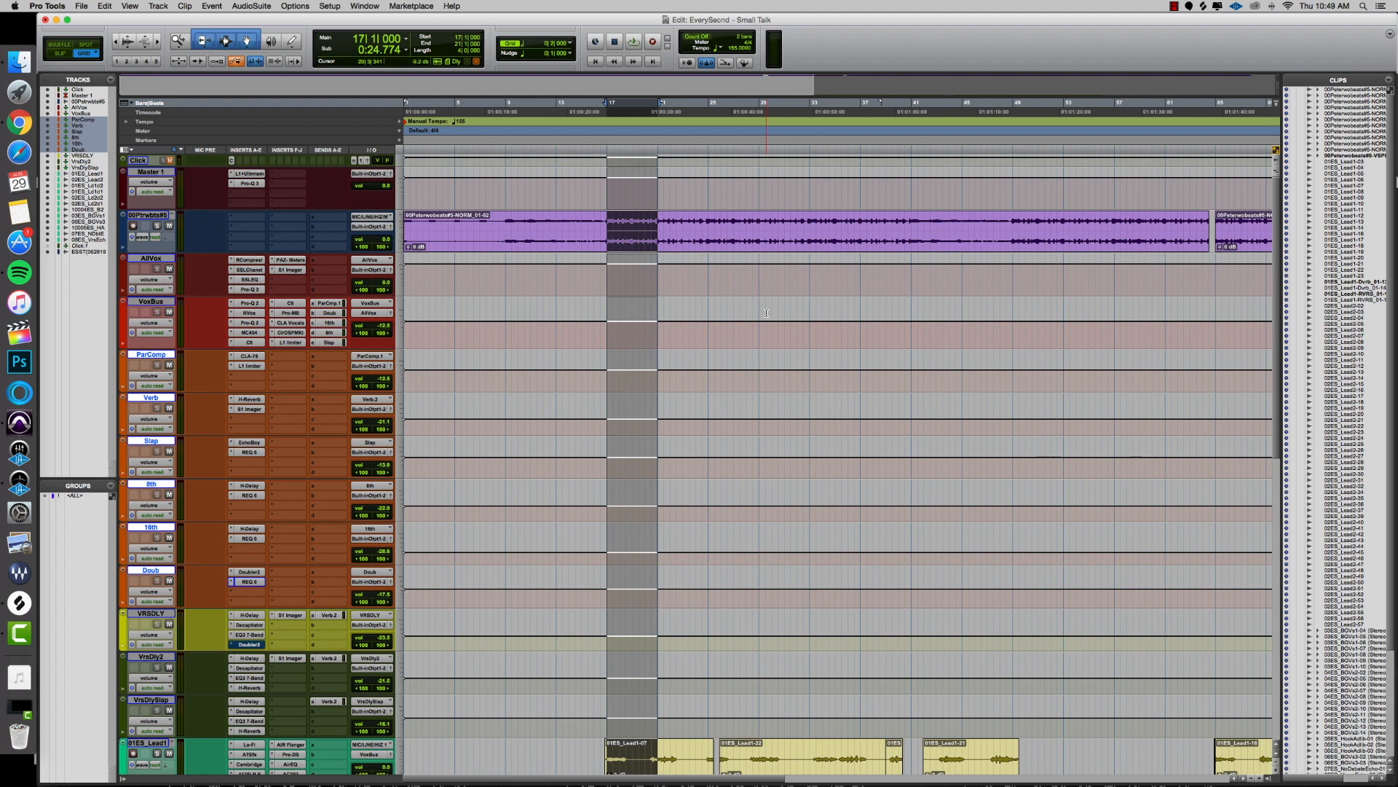
scroll(509, 637, "down", 5)
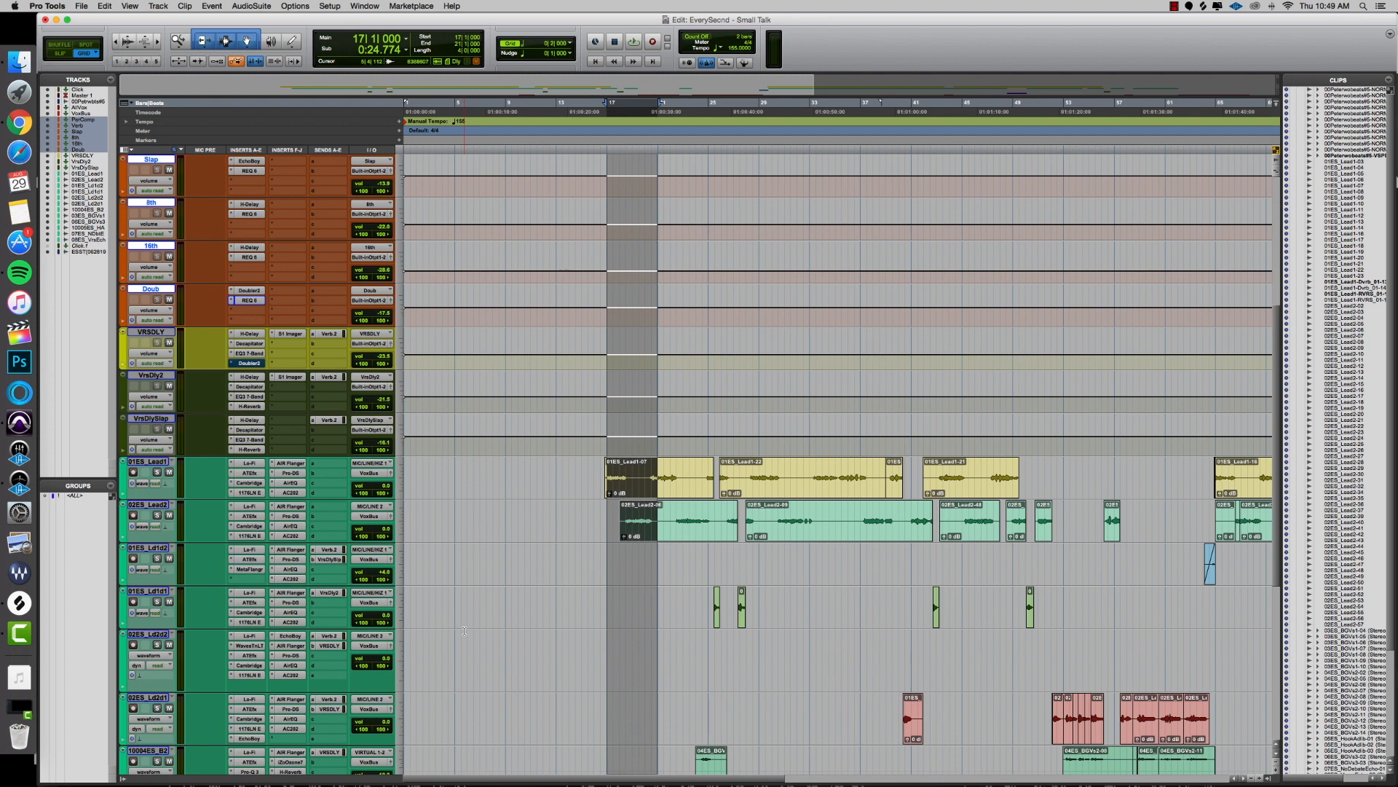
scroll(604, 630, "up", 5)
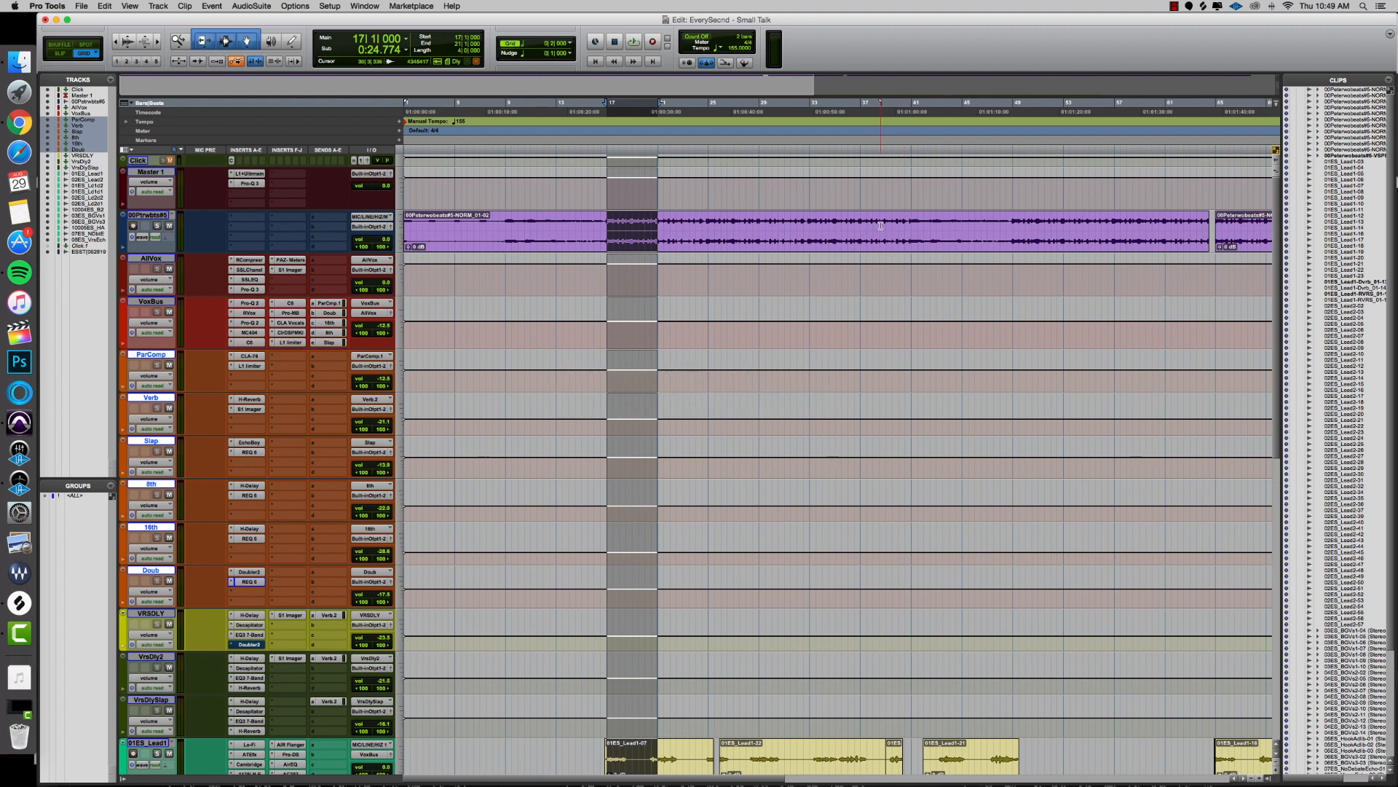
scroll(871, 321, "down", 5)
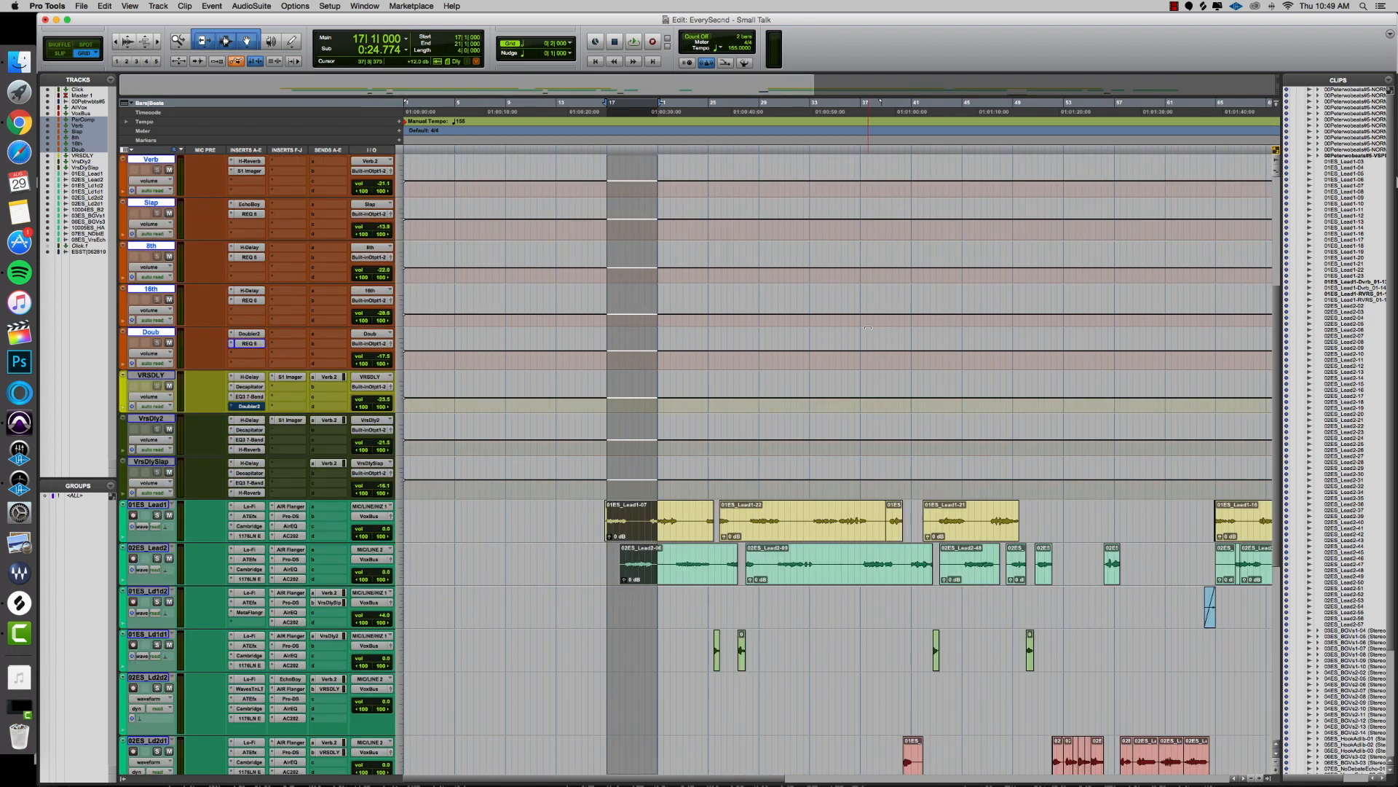
scroll(868, 329, "down", 2)
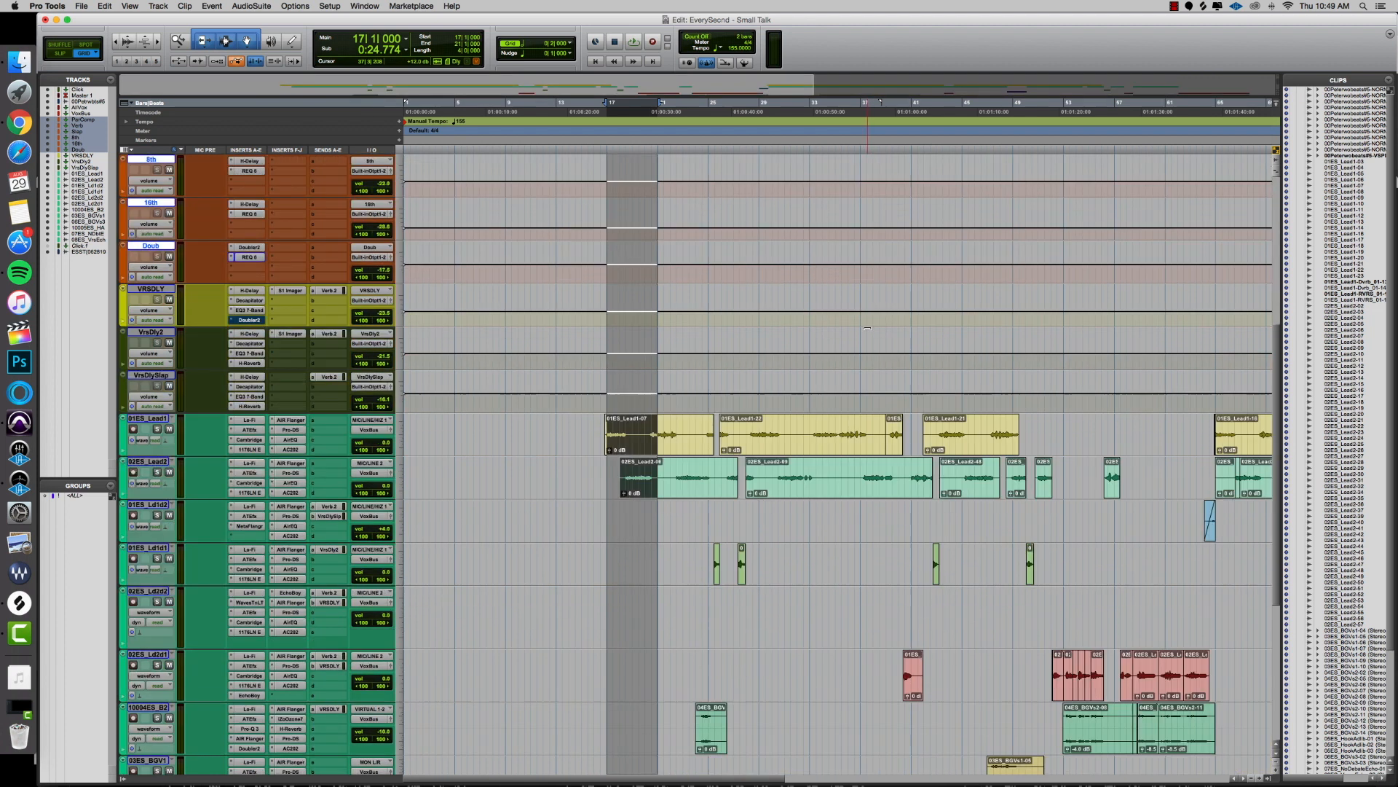
left_click(709, 108)
key("space")
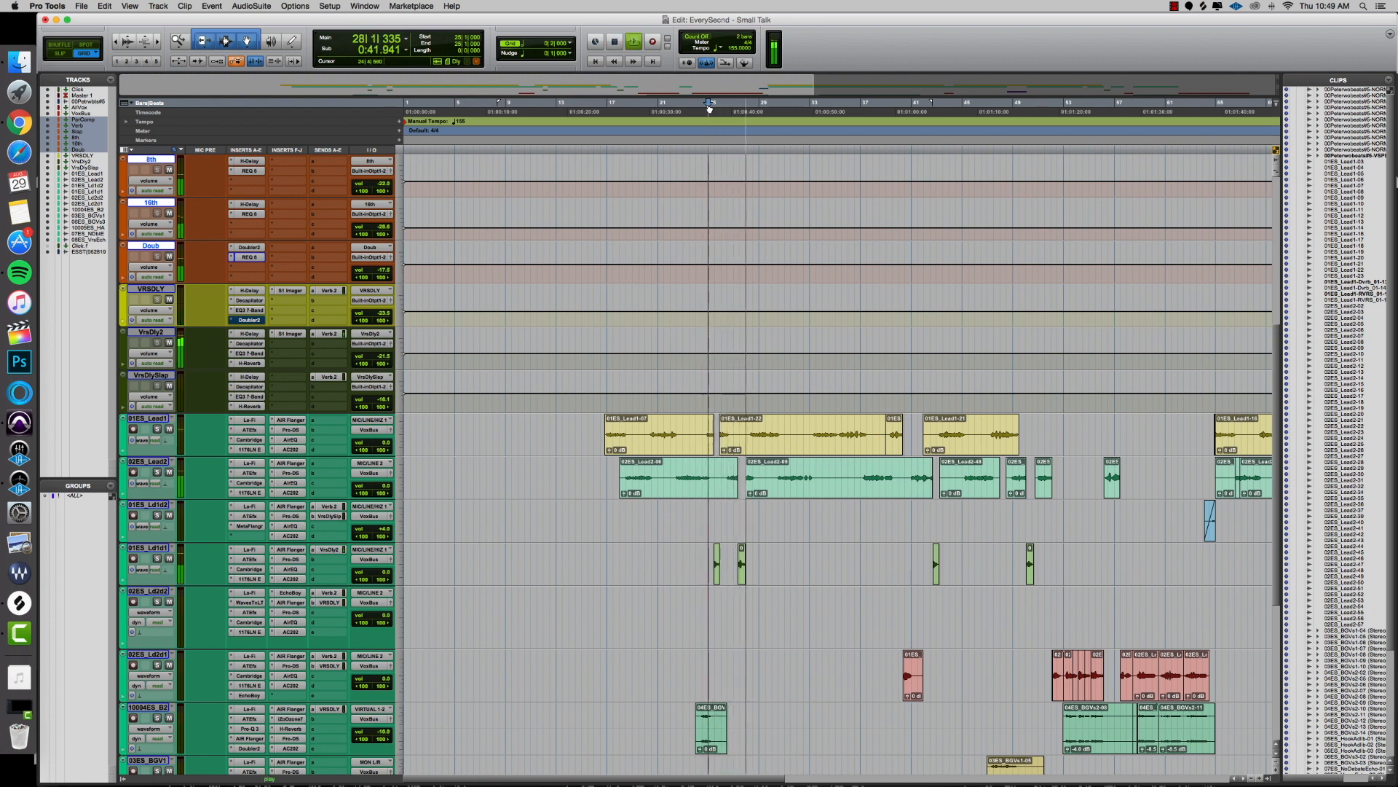
key("space")
Step: Reset the playback position to bar 17 and move it to bar 9, before the lead vocals start
left_click(608, 109)
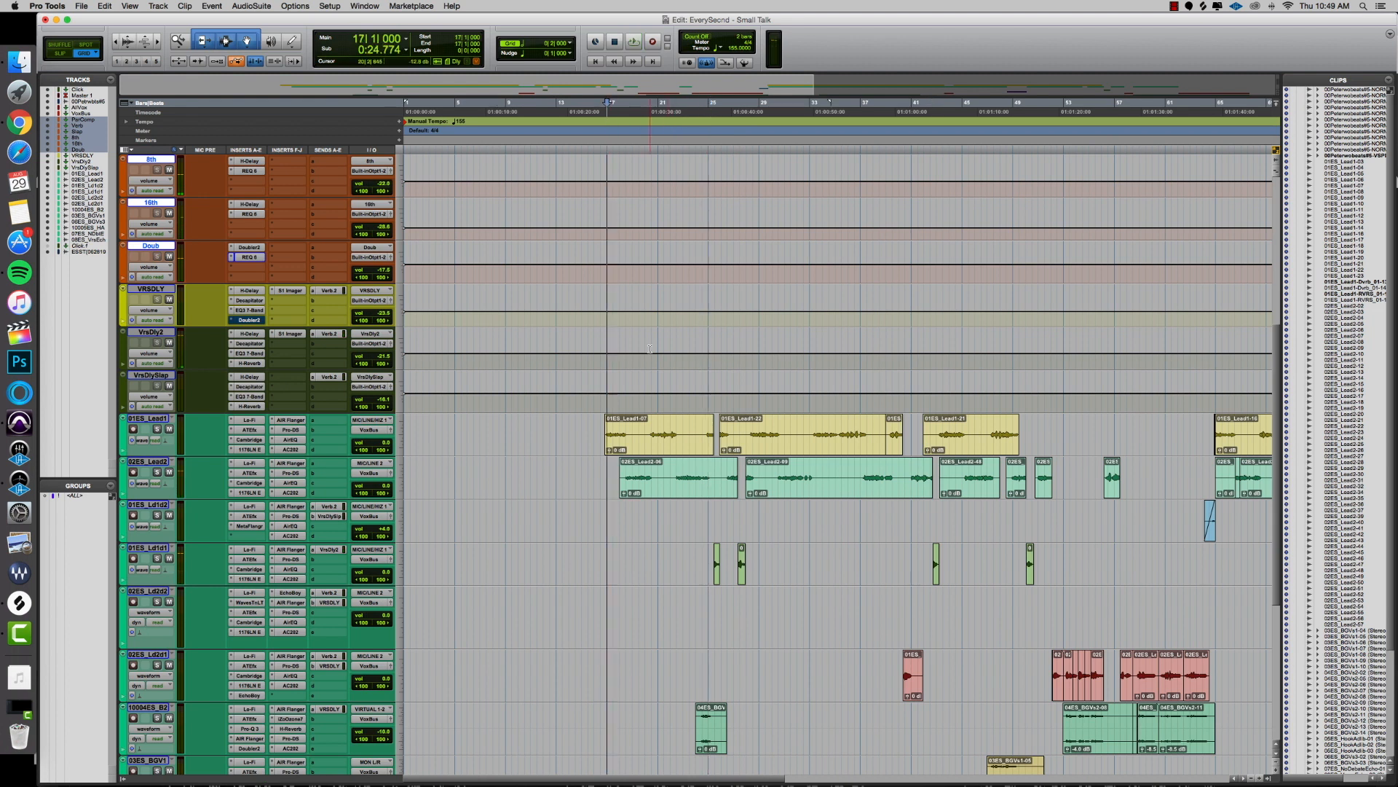
scroll(626, 346, "up", 6)
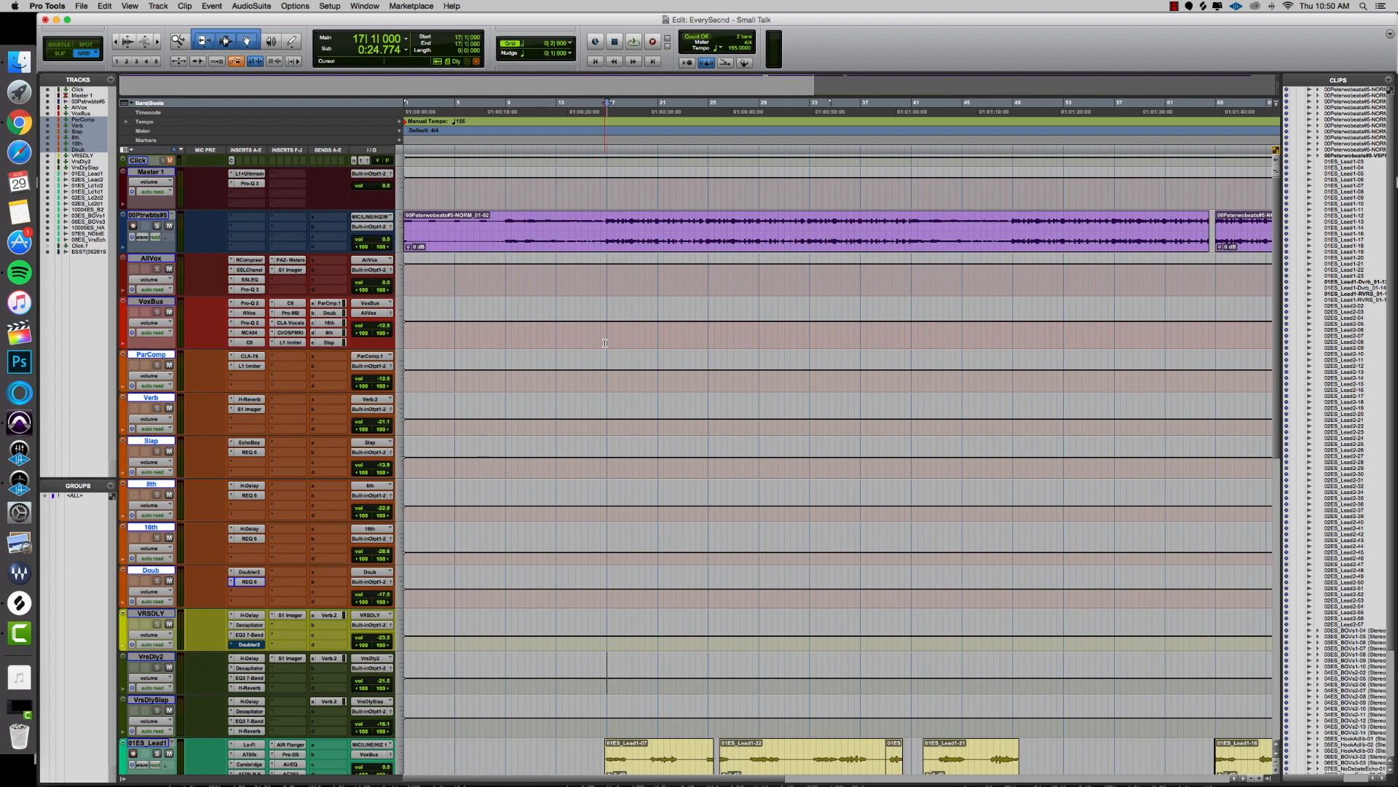
left_click(506, 281)
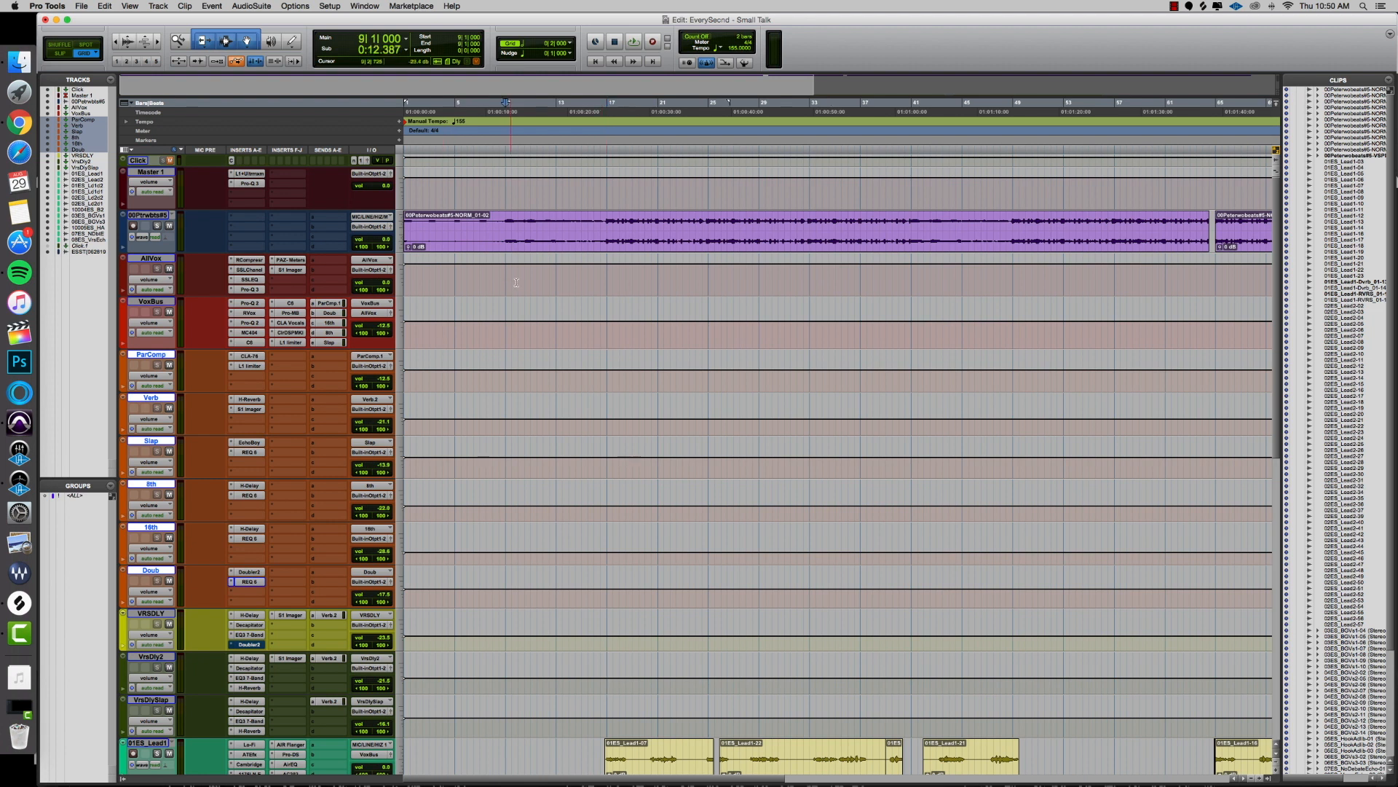